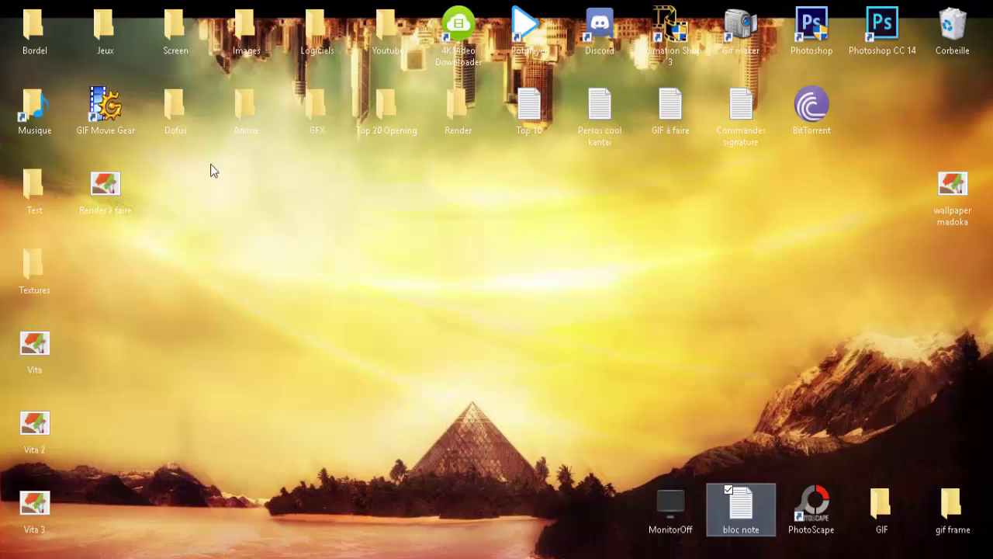
Open the image Signature Ana 2 from the ART subfolder of the GFX folder.
{"action": "left_click_drag", "start_coordinate": [255, 194], "coordinate": [379, 279]}
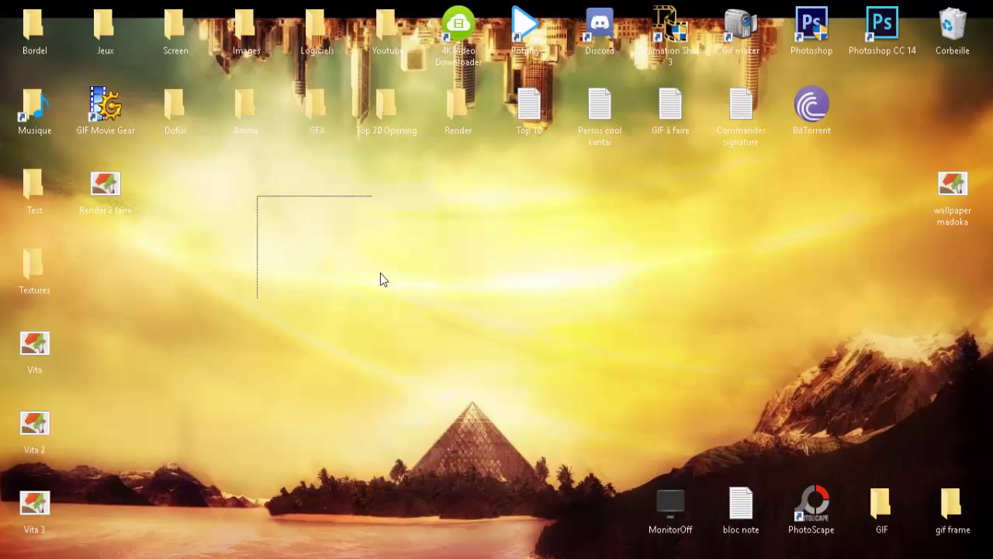
{"action": "double_click", "coordinate": [320, 122]}
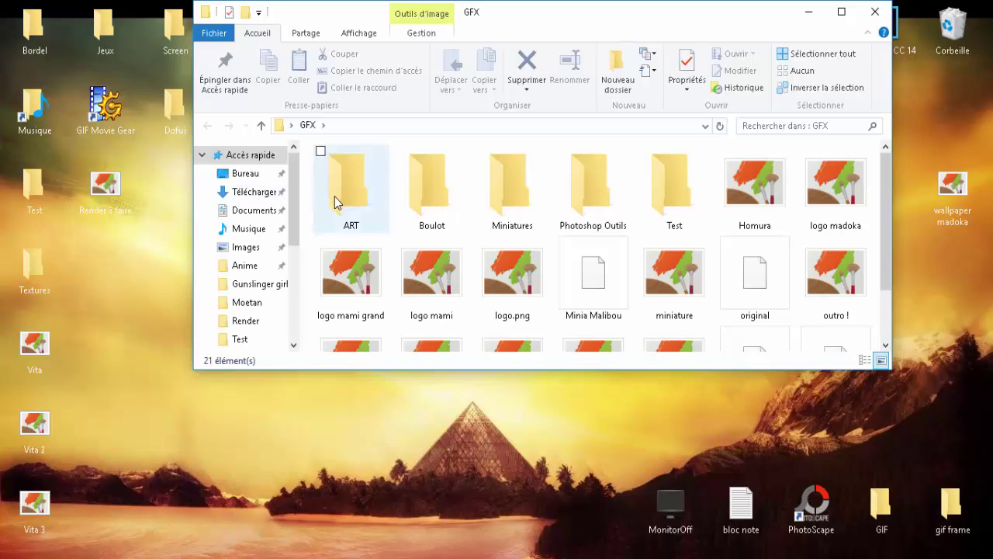
{"action": "double_click", "coordinate": [337, 197]}
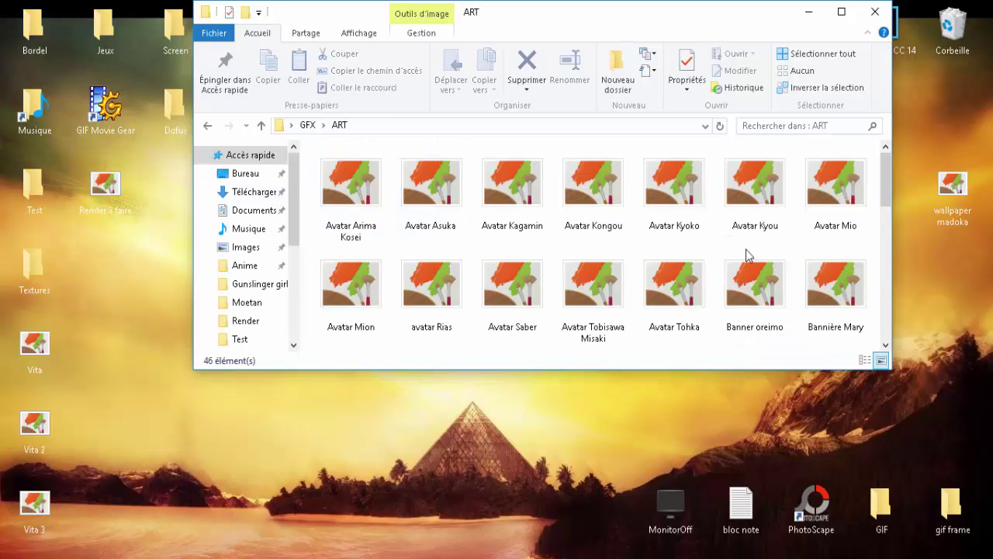
{"action": "scroll", "coordinate": [745, 302], "scroll_direction": "down", "scroll_amount": 1}
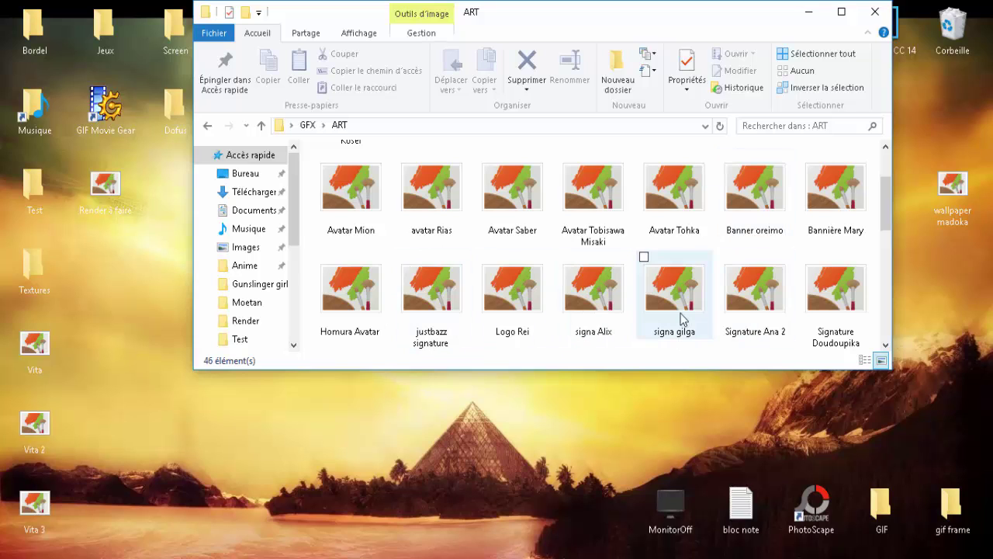
{"action": "left_click", "coordinate": [732, 313]}
{"action": "double_click", "coordinate": [732, 313]}
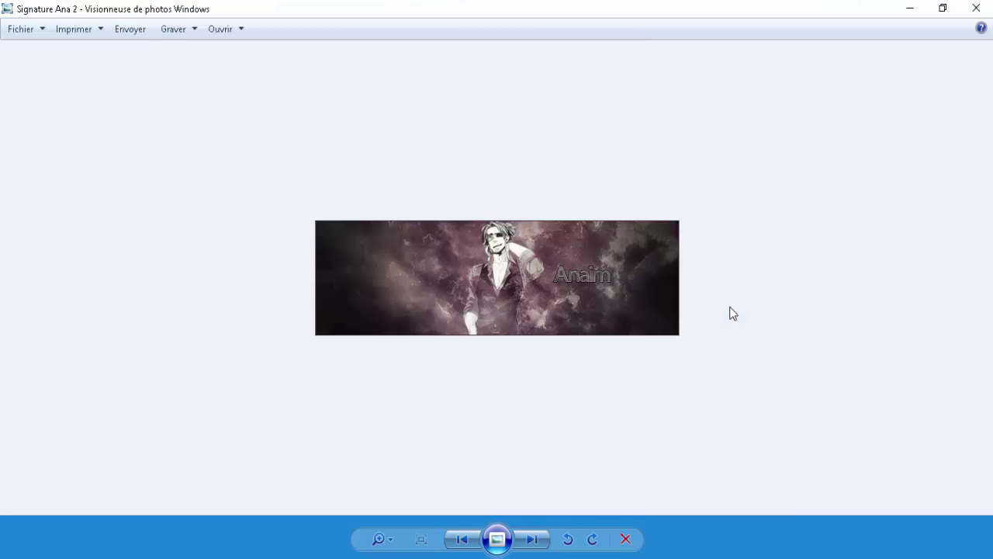
Browse the signature images from Signature Ana 2 through Signature Shakes, and close the viewer.
{"action": "key", "text": "Right"}
{"action": "key", "text": "Right"}
{"action": "key", "text": "Right"}
{"action": "key", "text": "Right"}
{"action": "key", "text": "Right"}
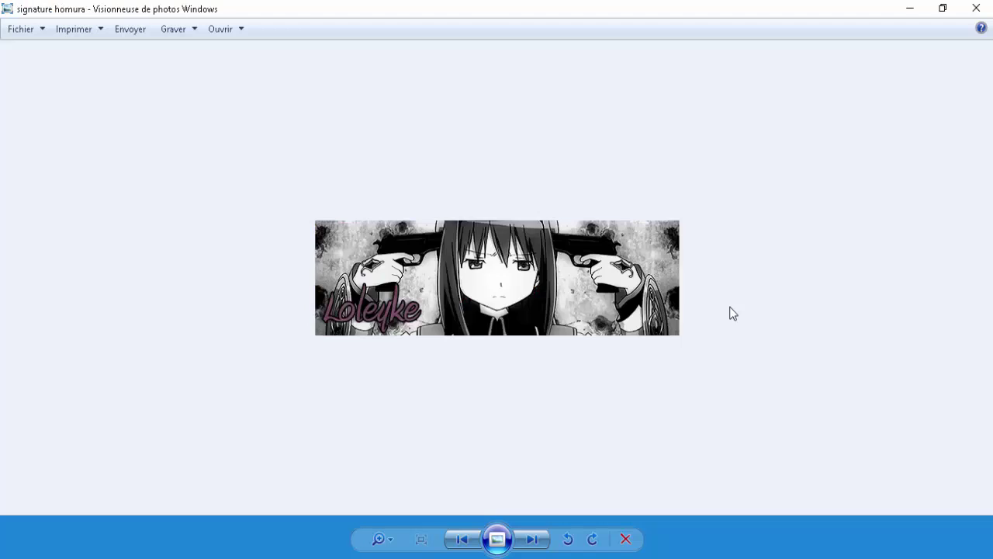
{"action": "key", "text": "Right"}
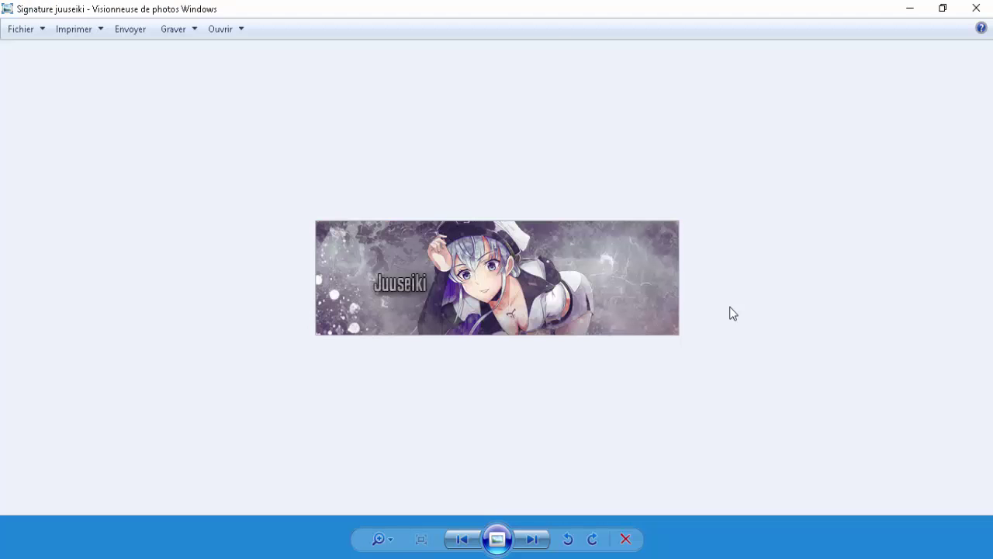
{"action": "key", "text": "Right"}
{"action": "key", "text": "Right"}
{"action": "key", "text": "Right"}
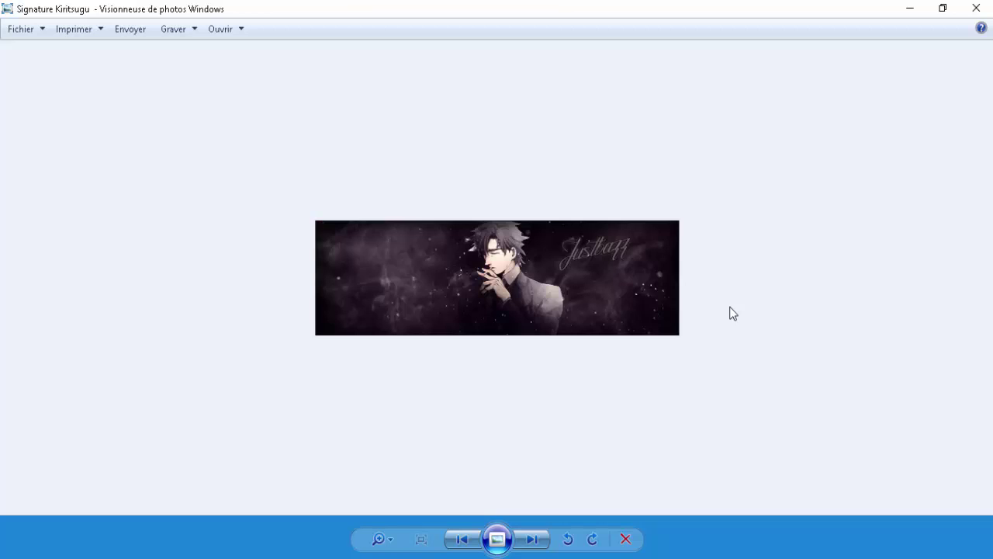
{"action": "key", "text": "Right"}
{"action": "key", "text": "Right"}
{"action": "key", "text": "Right"}
{"action": "key", "text": "Right"}
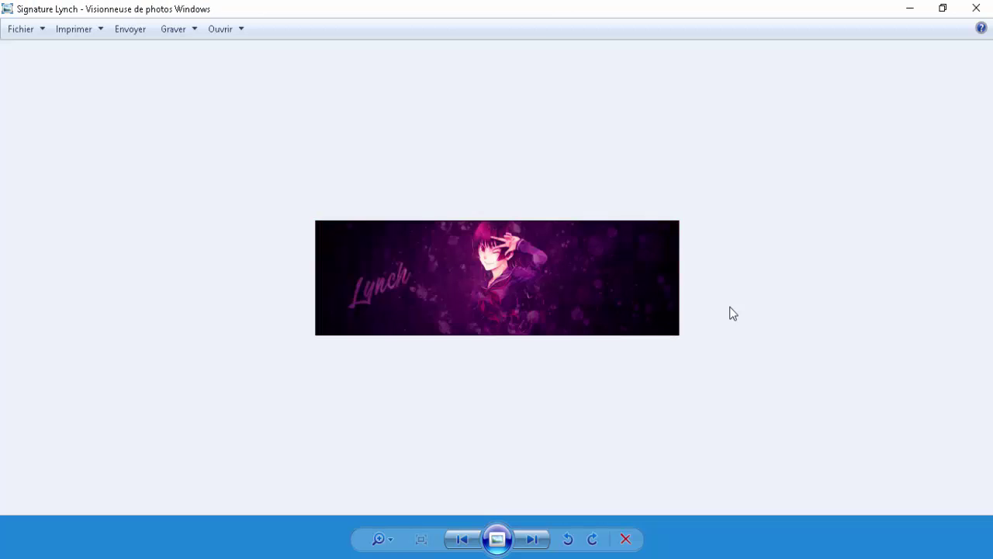
{"action": "key", "text": "Right"}
{"action": "key", "text": "Left"}
{"action": "key", "text": "Right"}
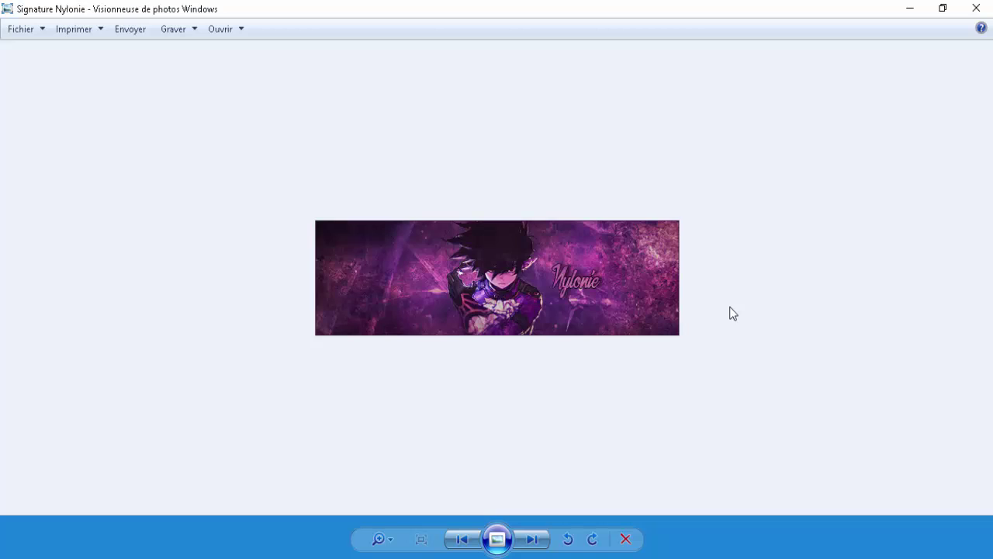
{"action": "key", "text": "Right"}
{"action": "key", "text": "Right"}
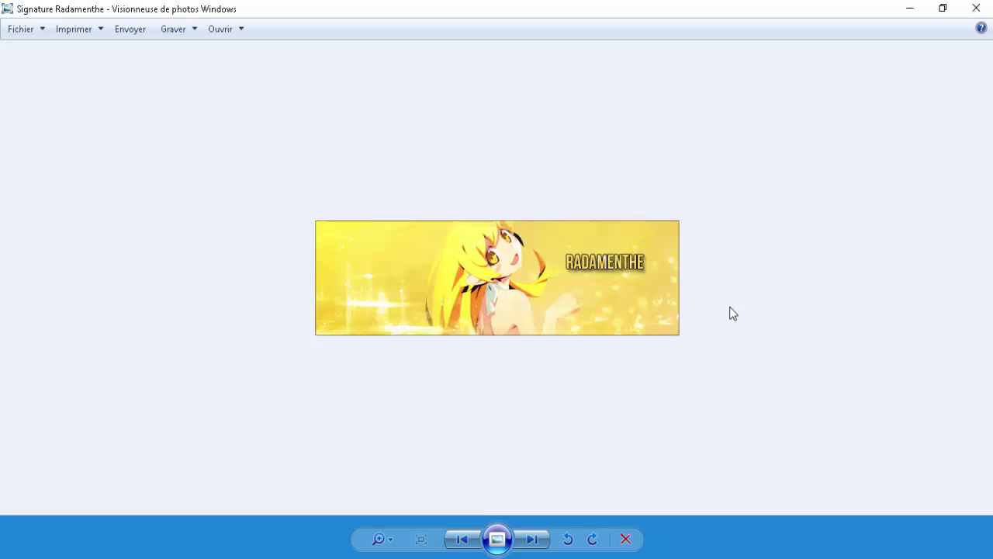
{"action": "key", "text": "Right"}
{"action": "key", "text": "Right"}
{"action": "key", "text": "Right"}
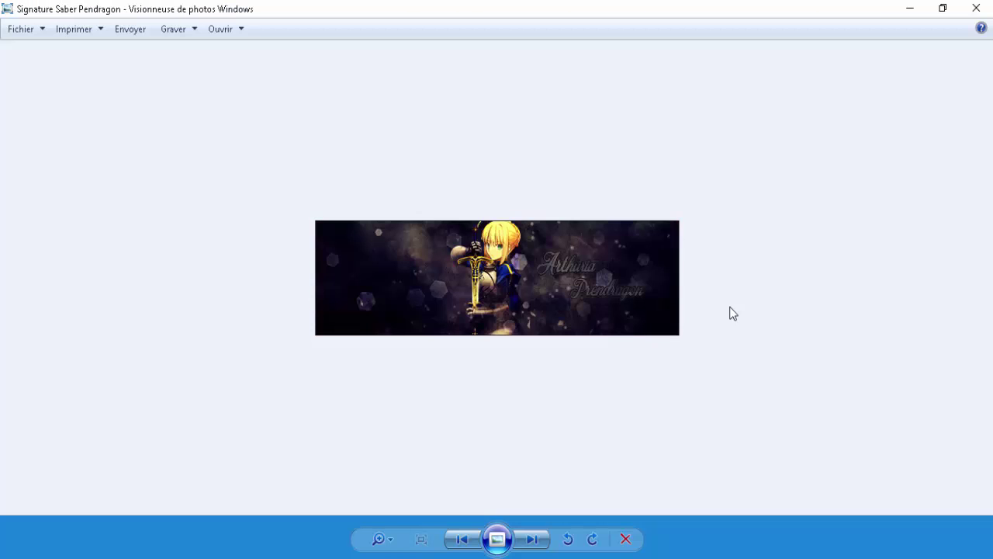
{"action": "key", "text": "Right"}
{"action": "key", "text": "Left"}
{"action": "key", "text": "Right"}
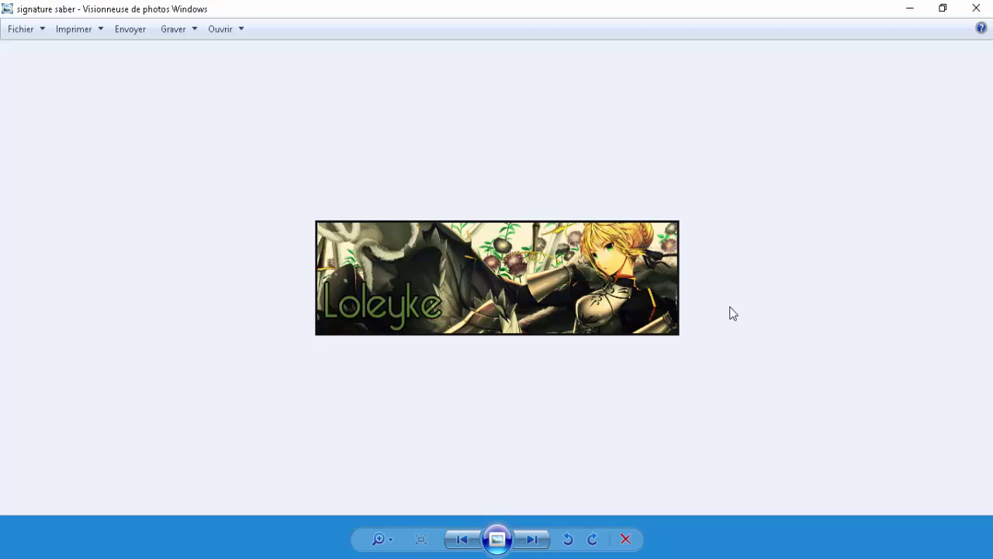
{"action": "key", "text": "Right"}
{"action": "key", "text": "Right"}
{"action": "key", "text": "Right"}
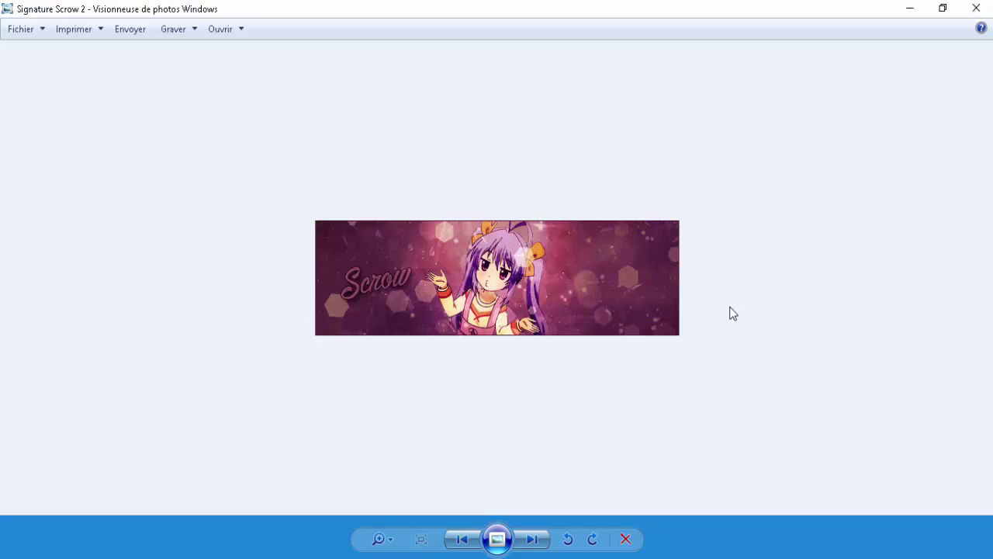
{"action": "key", "text": "Right"}
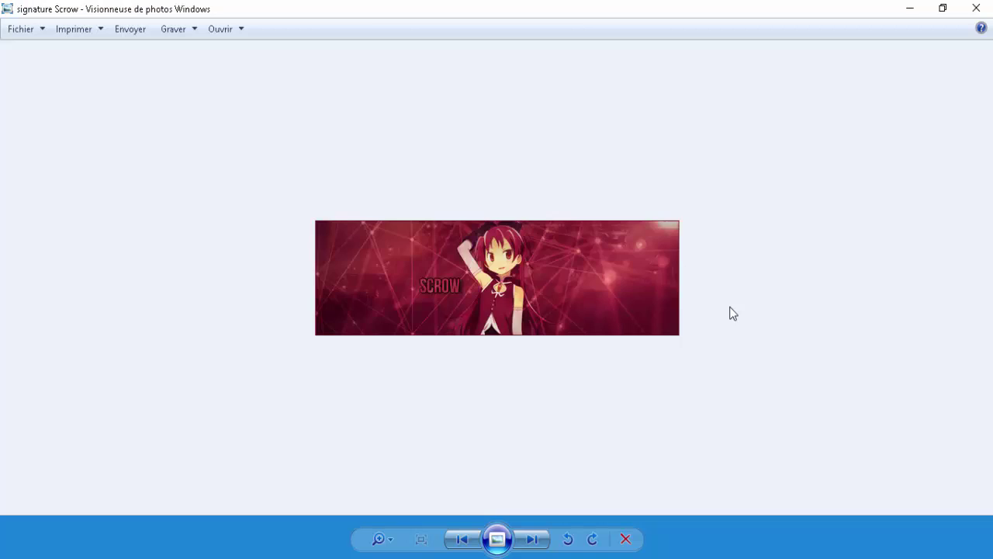
{"action": "key", "text": "Right"}
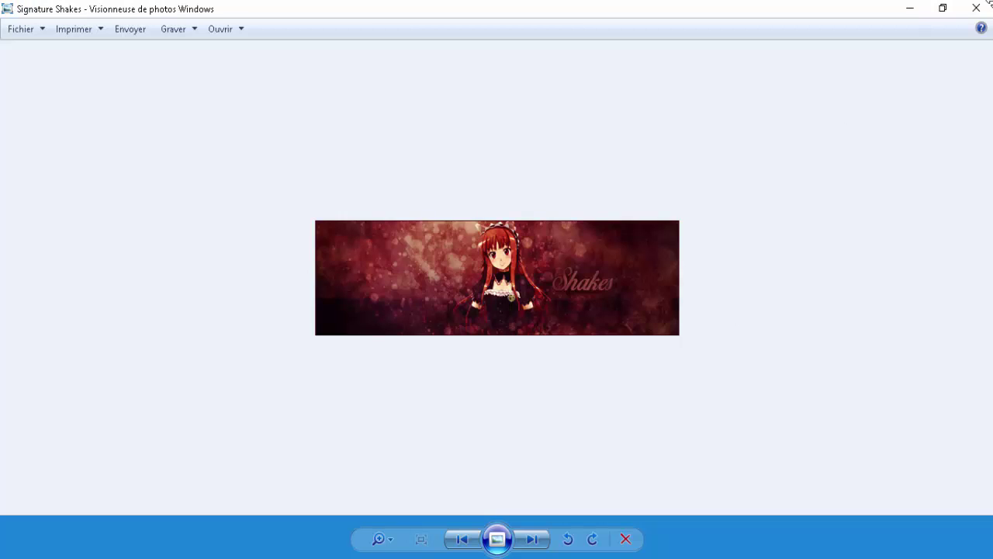
{"action": "left_click", "coordinate": [990, 4]}
Open Avatar Arima Kosei from the ART folder, browse the avatars through Avatar Mion, and close the viewer.
{"action": "scroll", "coordinate": [515, 288], "scroll_direction": "up", "scroll_amount": 5}
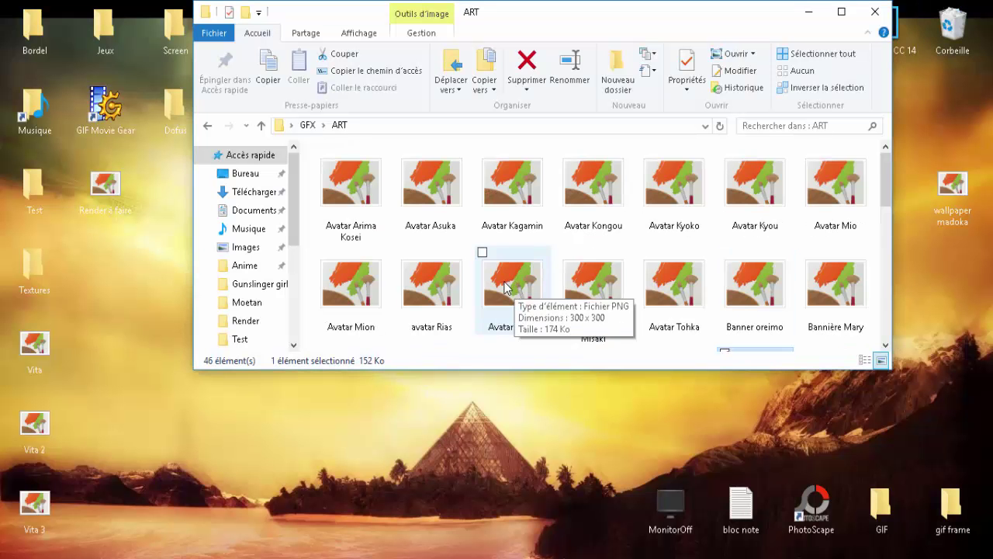
{"action": "double_click", "coordinate": [382, 198]}
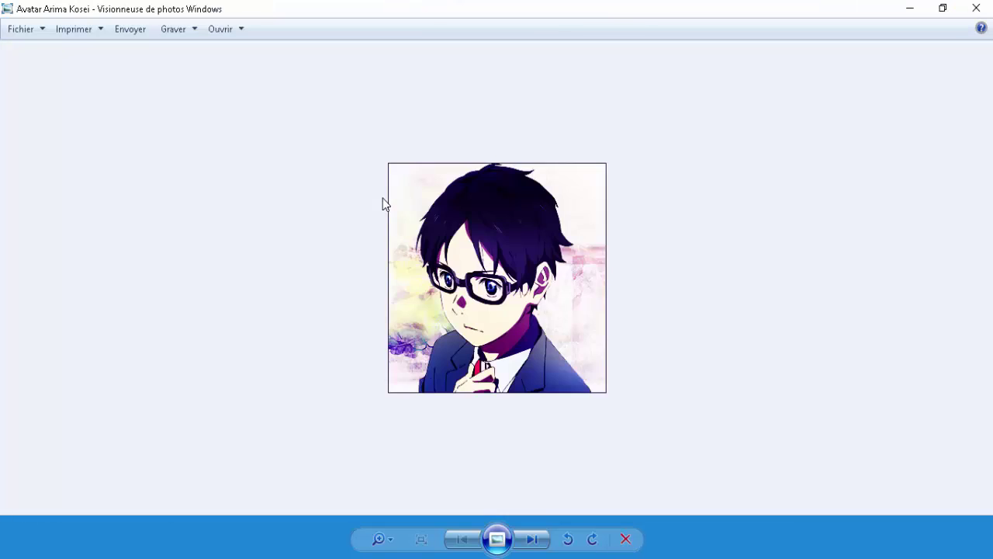
{"action": "key", "text": "Right"}
{"action": "key", "text": "Right"}
{"action": "key", "text": "Right"}
{"action": "key", "text": "Right"}
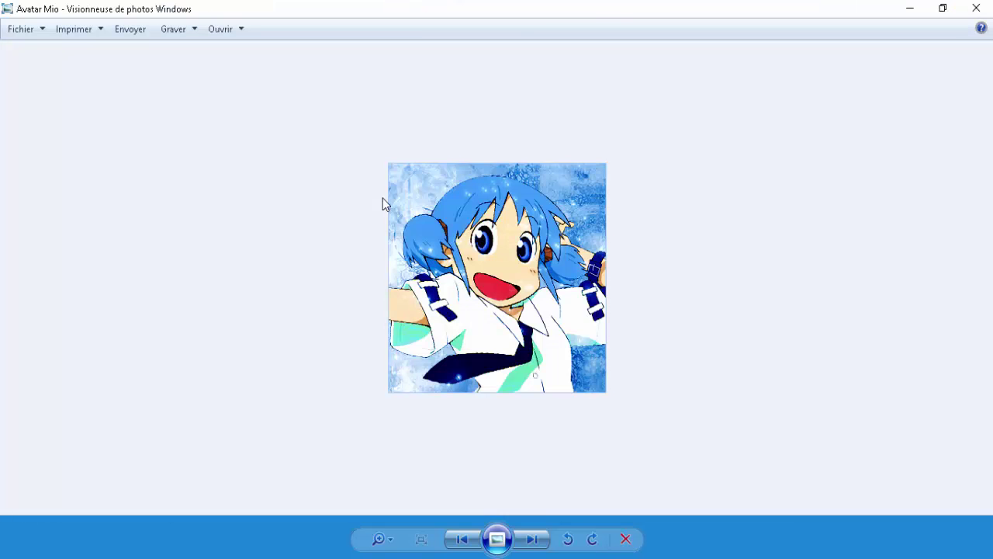
{"action": "key", "text": "Right"}
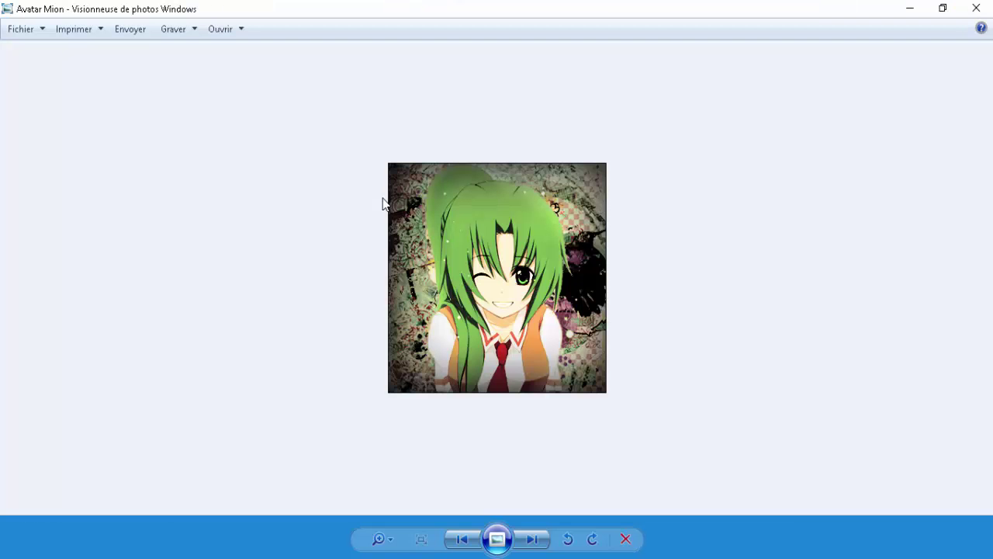
{"action": "left_click", "coordinate": [978, 6]}
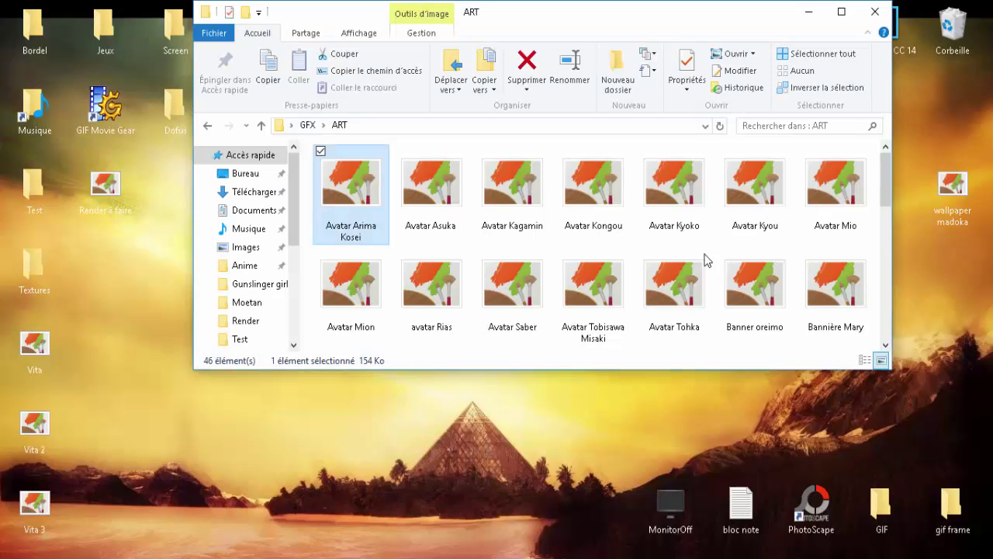
Minimize the ART folder window and examine the cut-out character in the open lucky star - kagami image up close.
{"action": "left_click", "coordinate": [808, 12]}
{"action": "mouse_move", "coordinate": [502, 535]}
{"action": "left_click", "coordinate": [458, 510]}
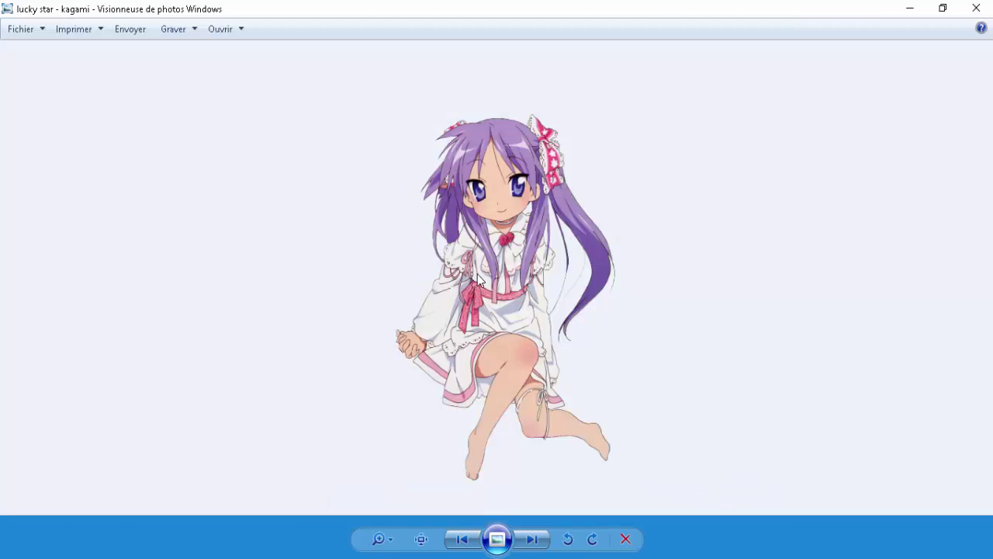
{"action": "scroll", "coordinate": [372, 184], "scroll_direction": "up", "scroll_amount": 5}
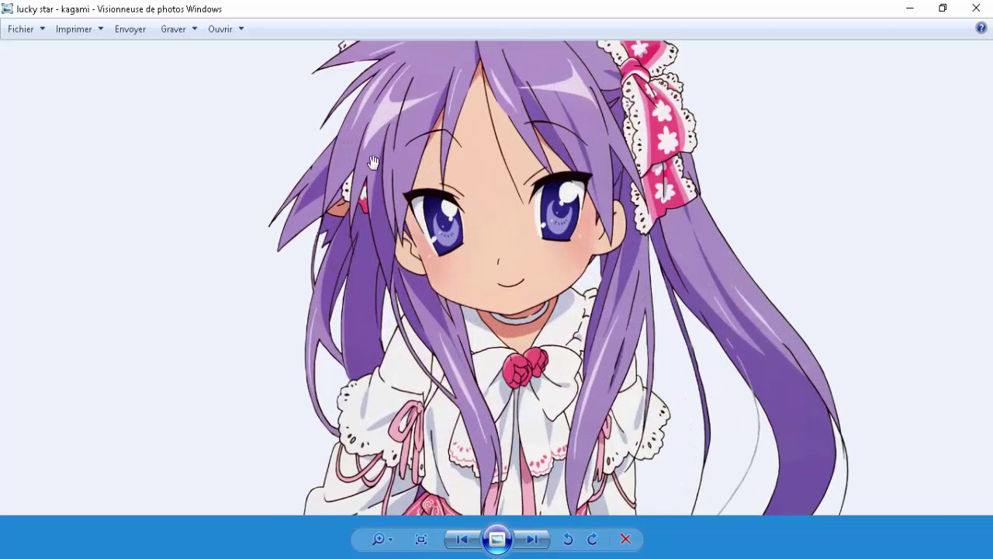
{"action": "scroll", "coordinate": [252, 297], "scroll_direction": "down", "scroll_amount": 5}
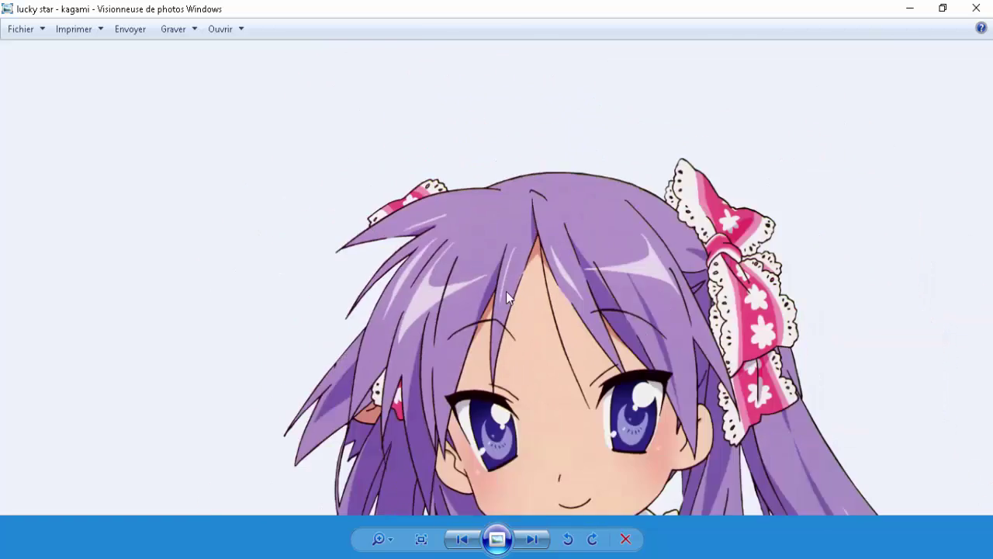
Switch to the original lucky star image and examine its two characters and background up close.
{"action": "mouse_move", "coordinate": [499, 550]}
{"action": "left_click", "coordinate": [529, 510]}
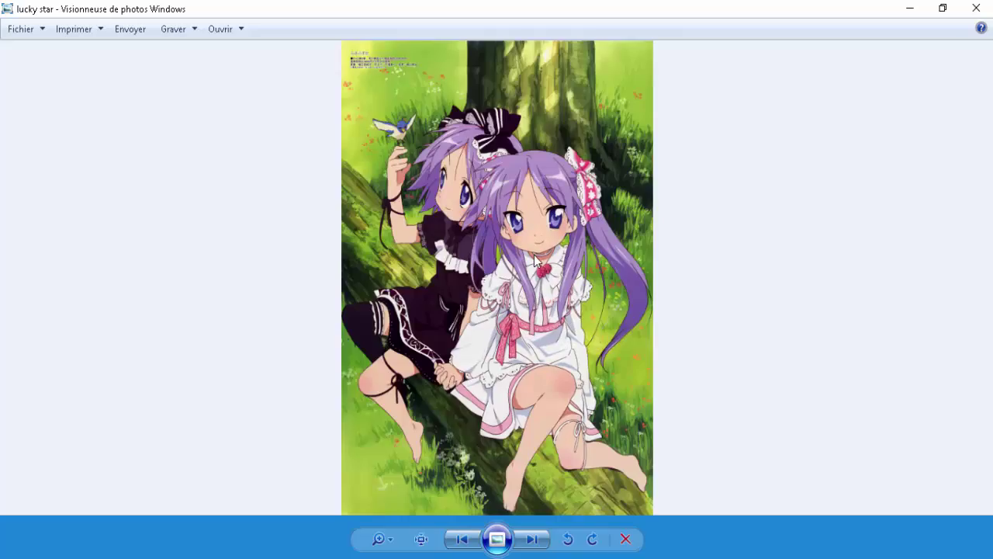
{"action": "scroll", "coordinate": [509, 267], "scroll_direction": "up", "scroll_amount": 4}
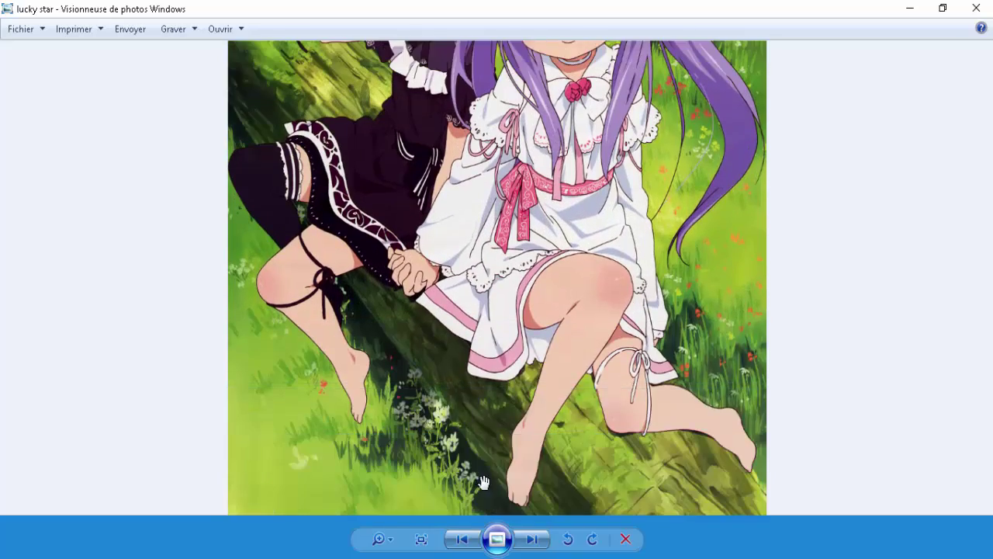
{"action": "scroll", "coordinate": [397, 287], "scroll_direction": "down", "scroll_amount": 4}
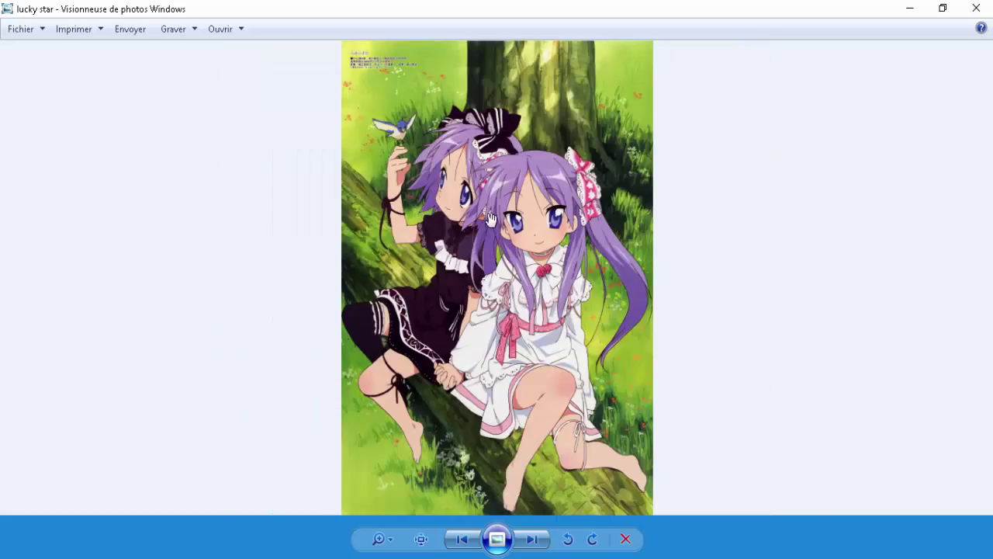
{"action": "scroll", "coordinate": [494, 218], "scroll_direction": "up", "scroll_amount": 6}
{"action": "scroll", "coordinate": [521, 194], "scroll_direction": "down", "scroll_amount": 5}
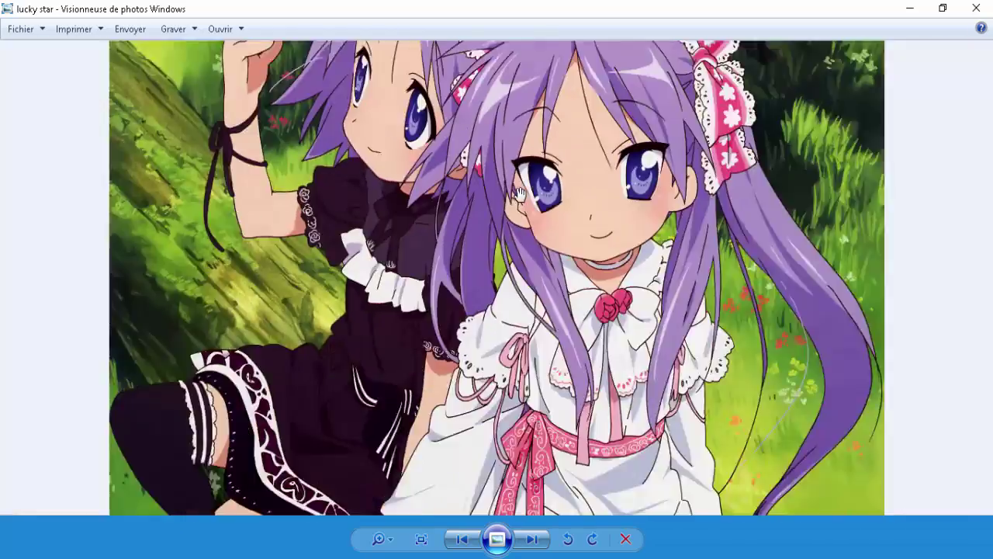
{"action": "scroll", "coordinate": [521, 194], "scroll_direction": "up", "scroll_amount": 2}
{"action": "scroll", "coordinate": [520, 194], "scroll_direction": "down", "scroll_amount": 3}
{"action": "scroll", "coordinate": [521, 194], "scroll_direction": "up", "scroll_amount": 3}
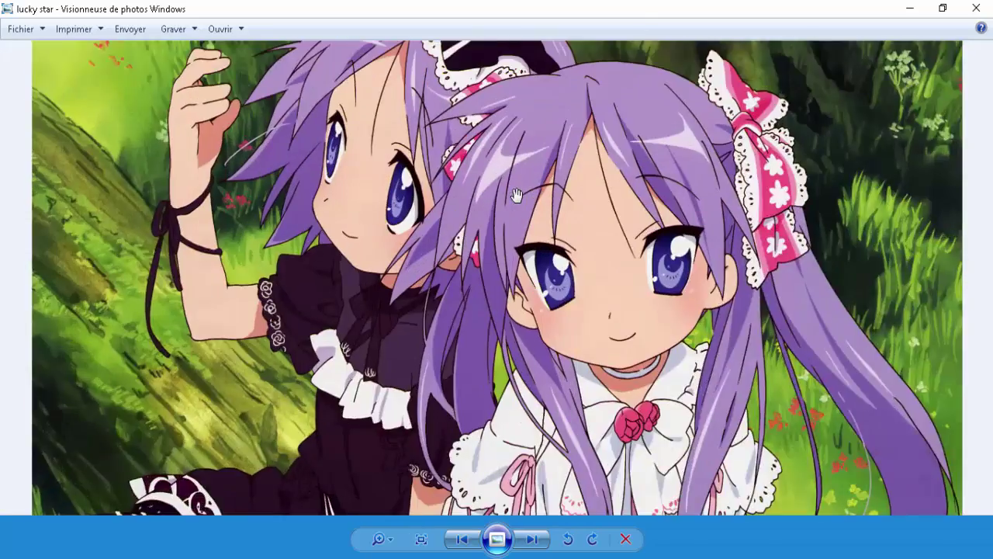
{"action": "scroll", "coordinate": [517, 196], "scroll_direction": "down", "scroll_amount": 3}
Return to the lucky star - kagami image and inspect the cut-out's face and clothing edges up close.
{"action": "mouse_move", "coordinate": [504, 539]}
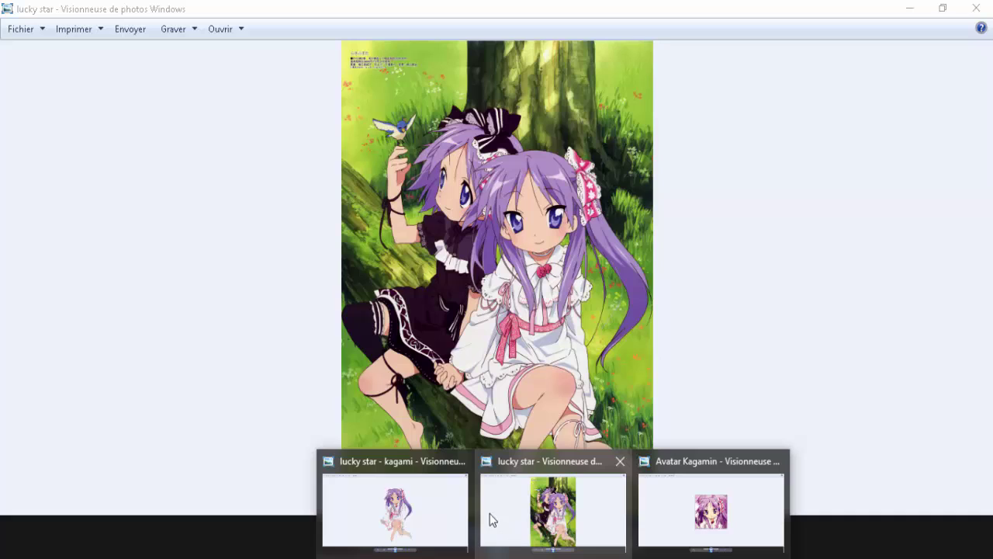
{"action": "left_click", "coordinate": [435, 511]}
{"action": "scroll", "coordinate": [481, 340], "scroll_direction": "up", "scroll_amount": 5}
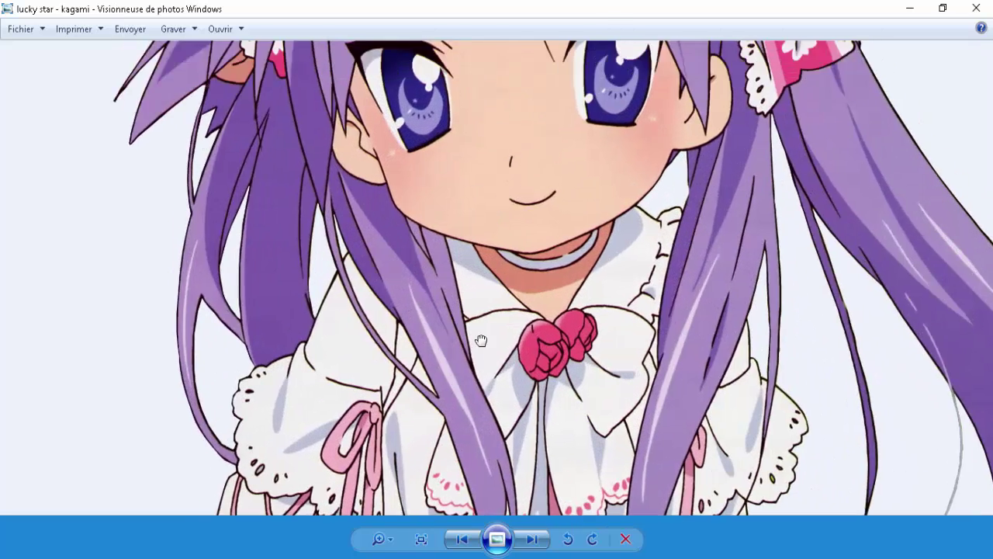
{"action": "scroll", "coordinate": [481, 340], "scroll_direction": "down", "scroll_amount": 5}
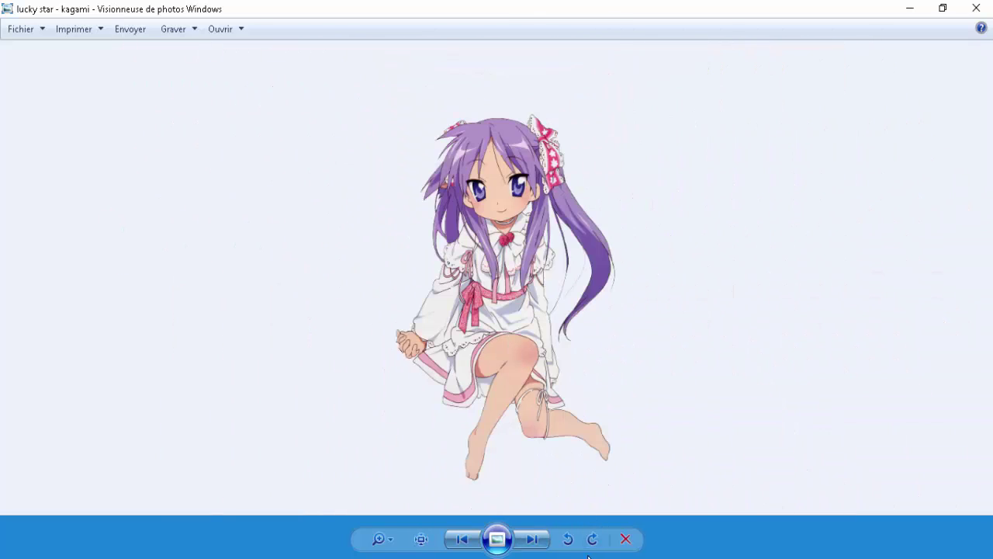
Compare the finished Avatar Kagamin image with the original lucky star picture and the lucky star - kagami cut-out.
{"action": "mouse_move", "coordinate": [588, 555]}
{"action": "mouse_move", "coordinate": [600, 536]}
{"action": "left_click", "coordinate": [675, 513]}
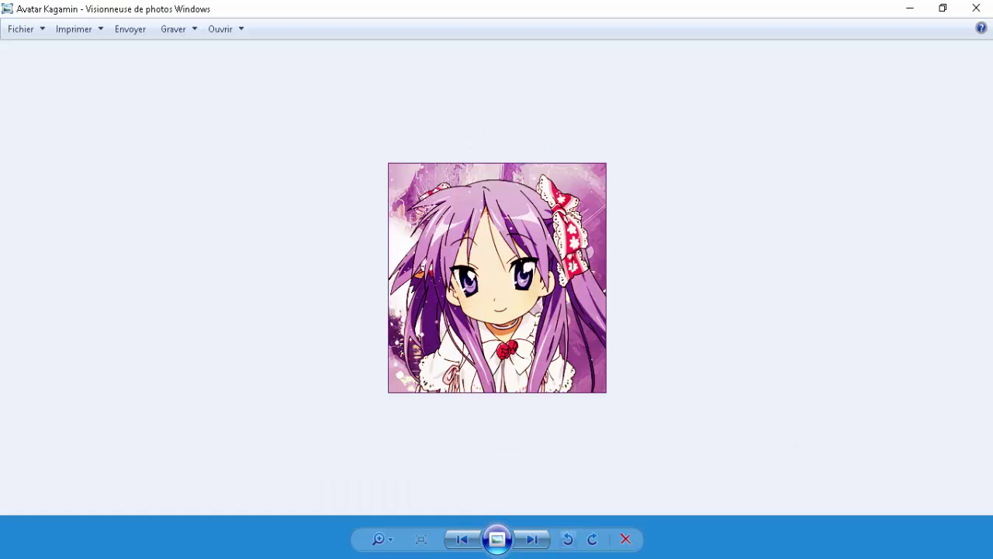
{"action": "mouse_move", "coordinate": [553, 555]}
{"action": "left_click", "coordinate": [624, 503]}
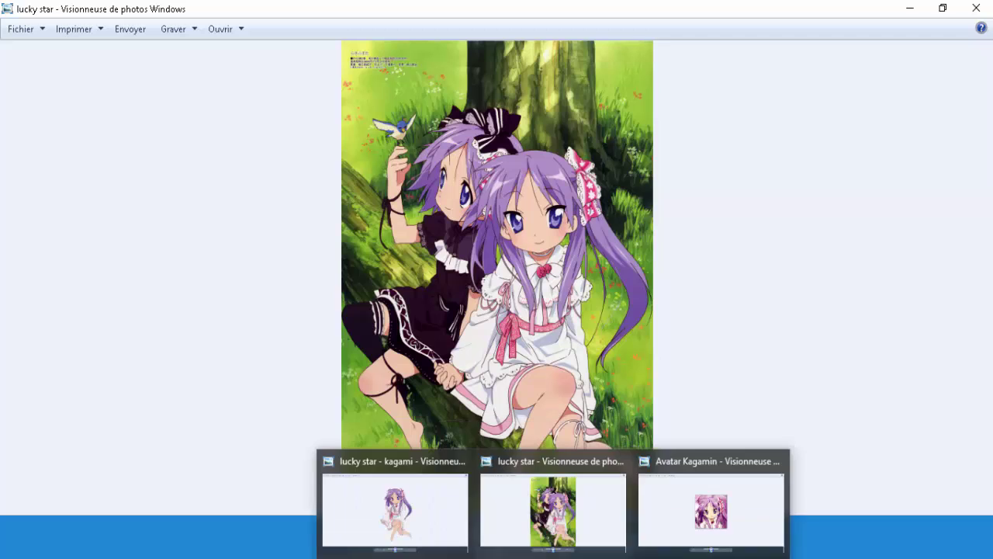
{"action": "left_click", "coordinate": [432, 491]}
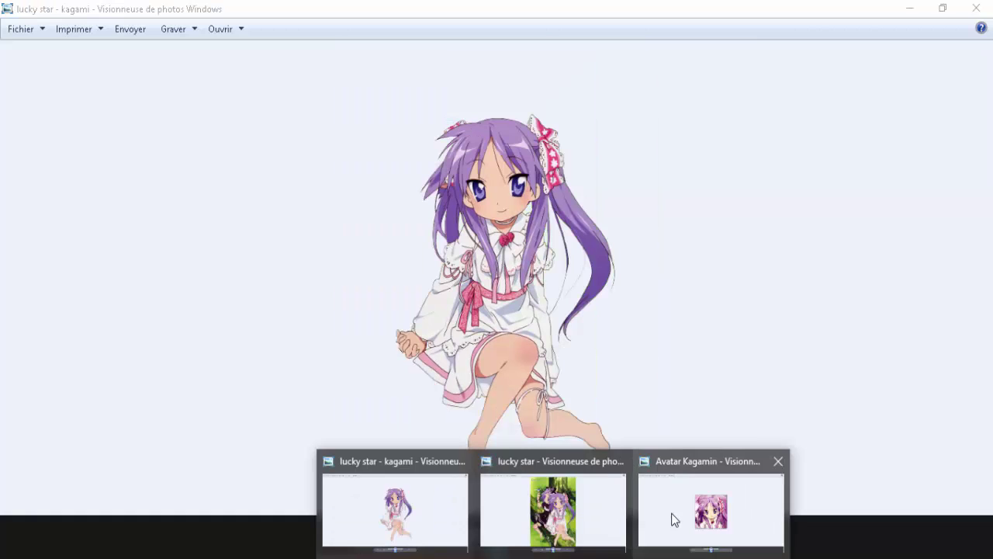
Switch from the photo viewer to Render à faire.png in Photoshop and choose the standard Pen tool (Outil Plume).
{"action": "left_click", "coordinate": [671, 513]}
{"action": "mouse_move", "coordinate": [592, 543]}
{"action": "left_click", "coordinate": [592, 489]}
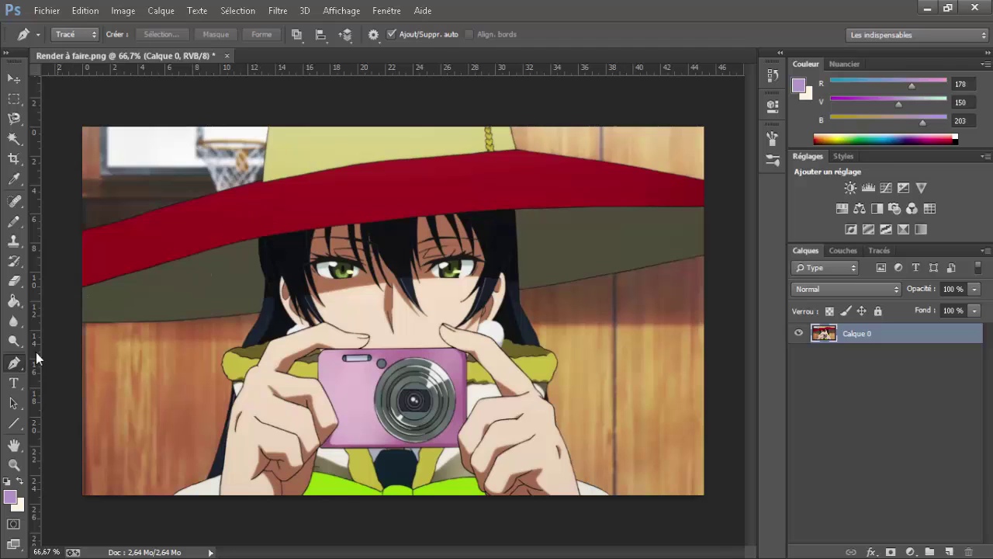
{"action": "right_click", "coordinate": [16, 363]}
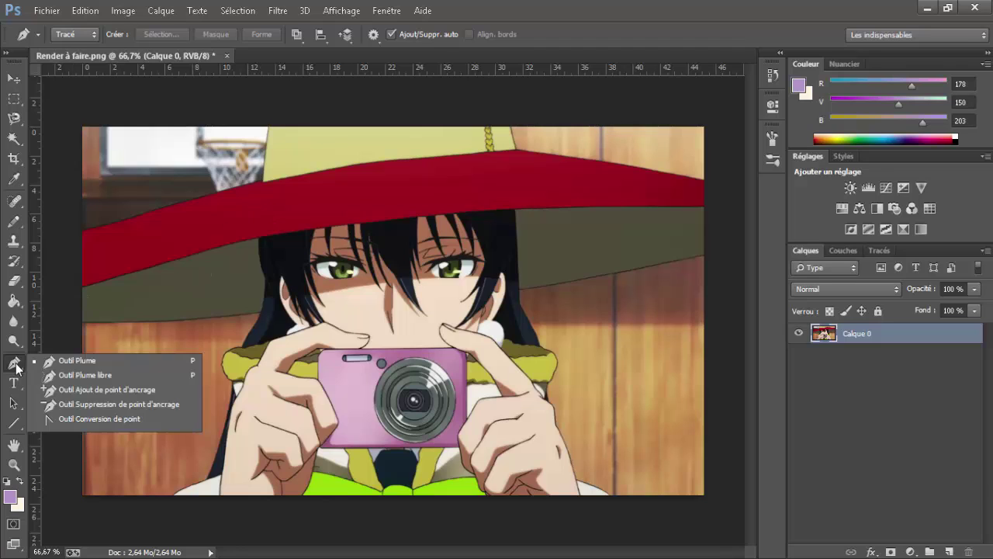
{"action": "left_click", "coordinate": [79, 363]}
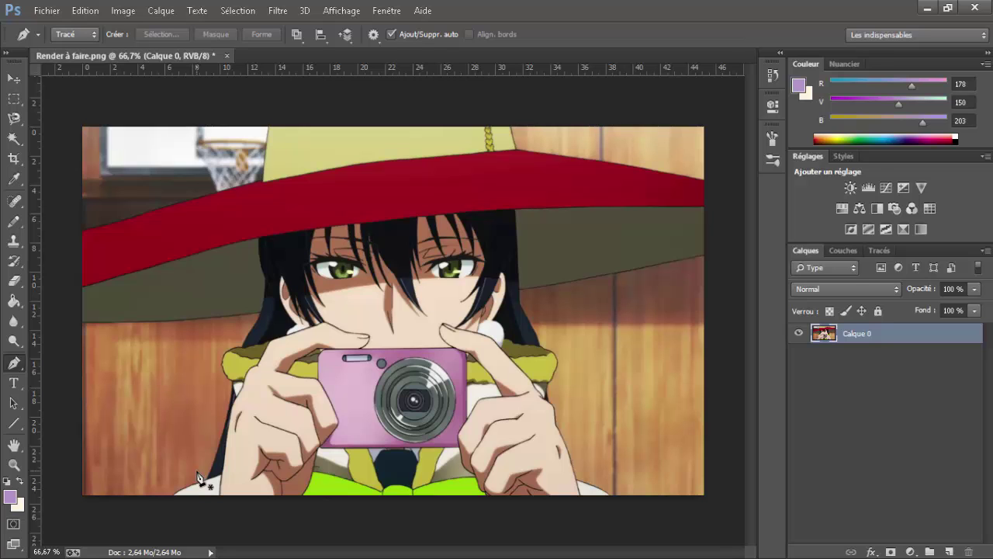
Start a pen path where the white garment's outline meets the picture's lower edge, beside the hand on the camera's lens-free side.
{"action": "key", "text": "ctrl+plus"}
{"action": "key", "text": "ctrl+plus"}
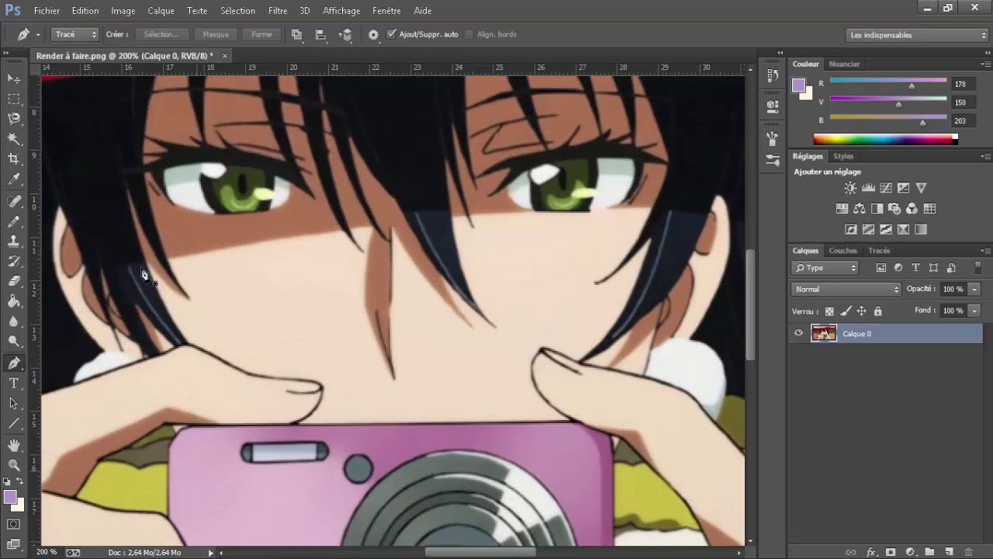
{"action": "scroll", "coordinate": [381, 255], "scroll_direction": "down", "scroll_amount": 5}
{"action": "scroll", "coordinate": [392, 292], "scroll_direction": "left", "scroll_amount": 3}
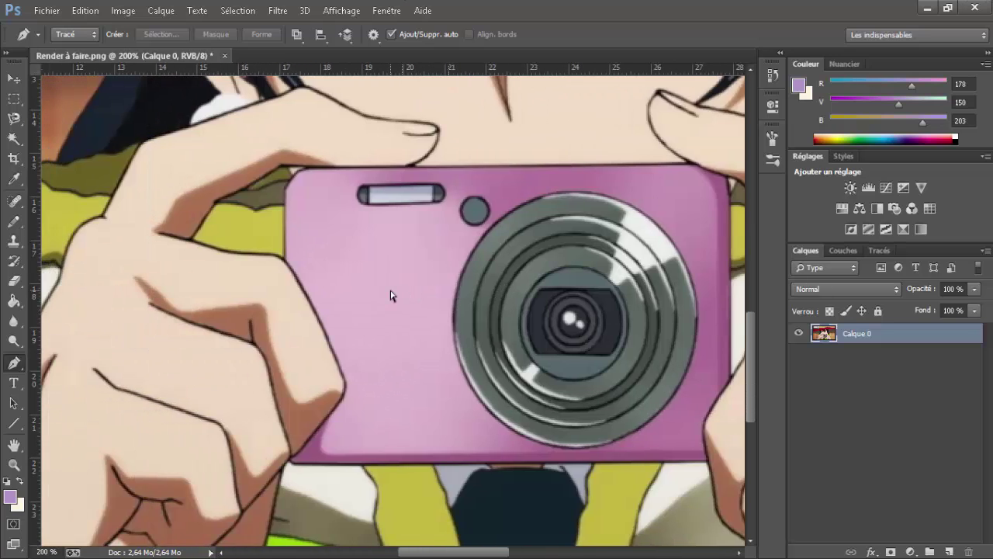
{"action": "scroll", "coordinate": [392, 297], "scroll_direction": "down", "scroll_amount": 2}
{"action": "scroll", "coordinate": [392, 296], "scroll_direction": "left", "scroll_amount": 3}
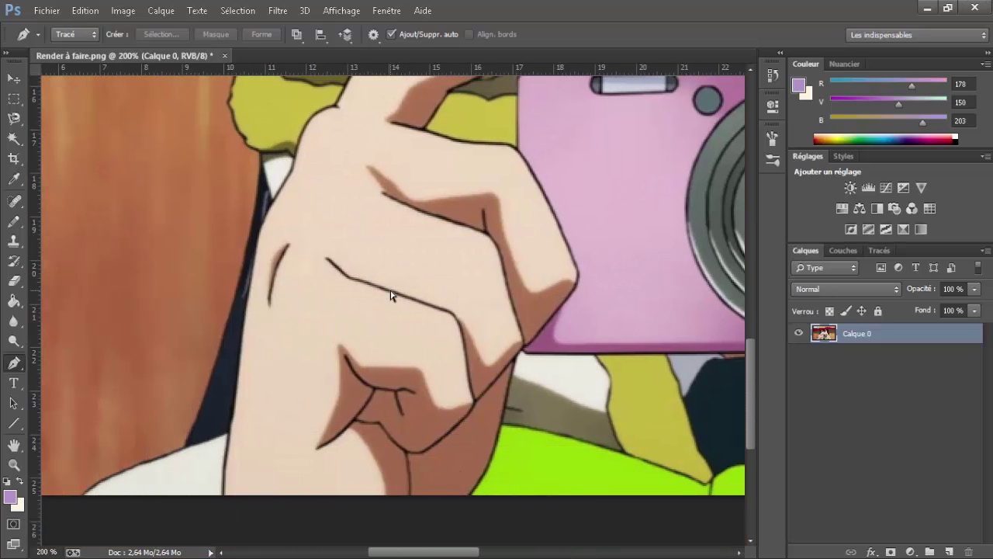
{"action": "scroll", "coordinate": [318, 321], "scroll_direction": "left", "scroll_amount": 1}
{"action": "scroll", "coordinate": [266, 355], "scroll_direction": "down", "scroll_amount": 1}
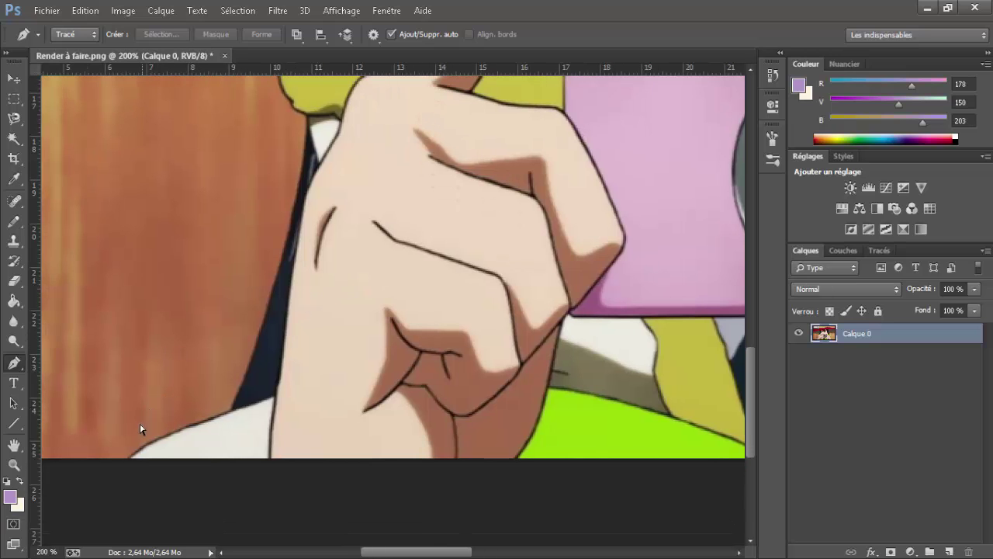
{"action": "scroll", "coordinate": [142, 428], "scroll_direction": "left", "scroll_amount": 1}
{"action": "scroll", "coordinate": [130, 450], "scroll_direction": "up", "scroll_amount": 2}
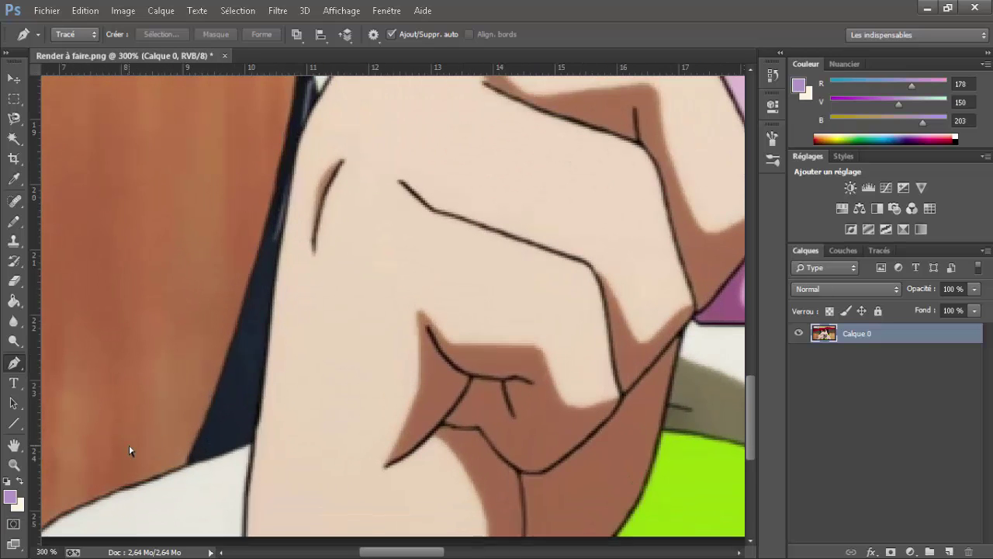
{"action": "scroll", "coordinate": [130, 450], "scroll_direction": "up", "scroll_amount": 2}
{"action": "scroll", "coordinate": [129, 451], "scroll_direction": "down", "scroll_amount": 1}
{"action": "scroll", "coordinate": [128, 448], "scroll_direction": "left", "scroll_amount": 1}
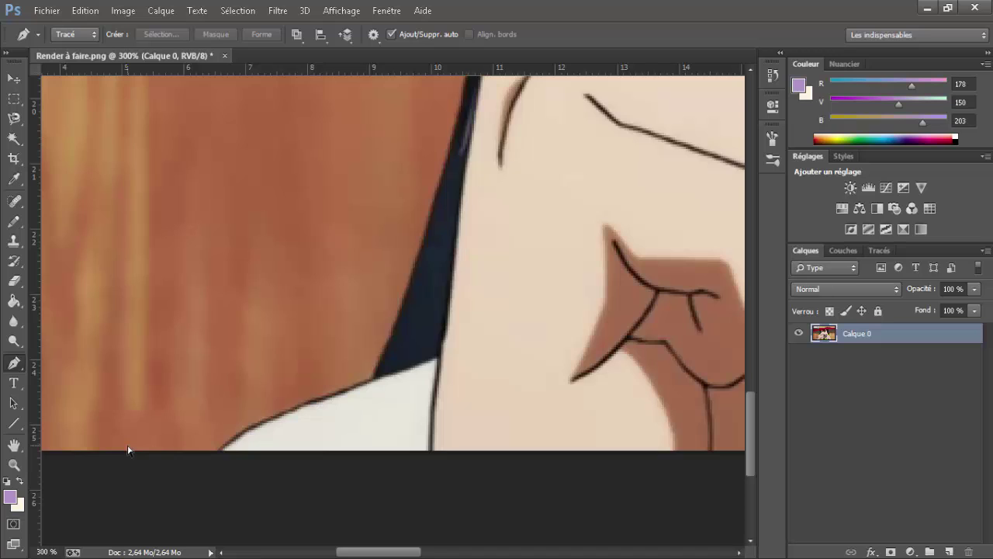
{"action": "scroll", "coordinate": [128, 451], "scroll_direction": "up", "scroll_amount": 1}
{"action": "scroll", "coordinate": [120, 446], "scroll_direction": "up", "scroll_amount": 1}
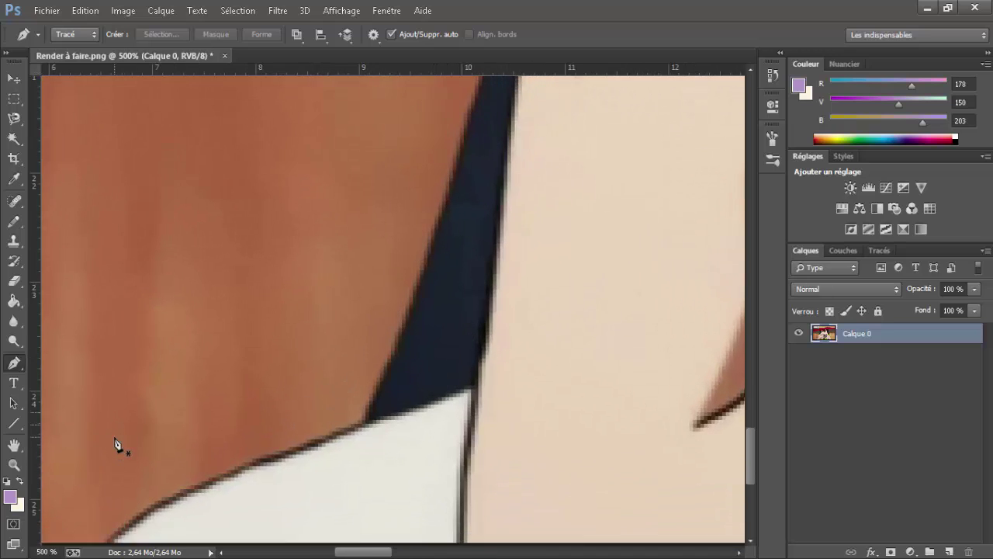
{"action": "scroll", "coordinate": [115, 444], "scroll_direction": "down", "scroll_amount": 3}
{"action": "scroll", "coordinate": [108, 446], "scroll_direction": "left", "scroll_amount": 1}
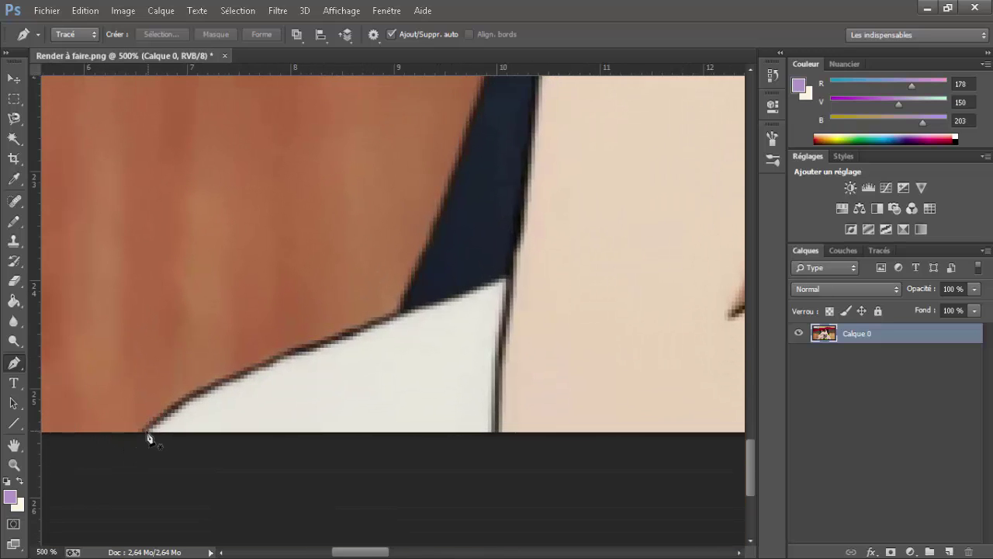
{"action": "left_click", "coordinate": [161, 412]}
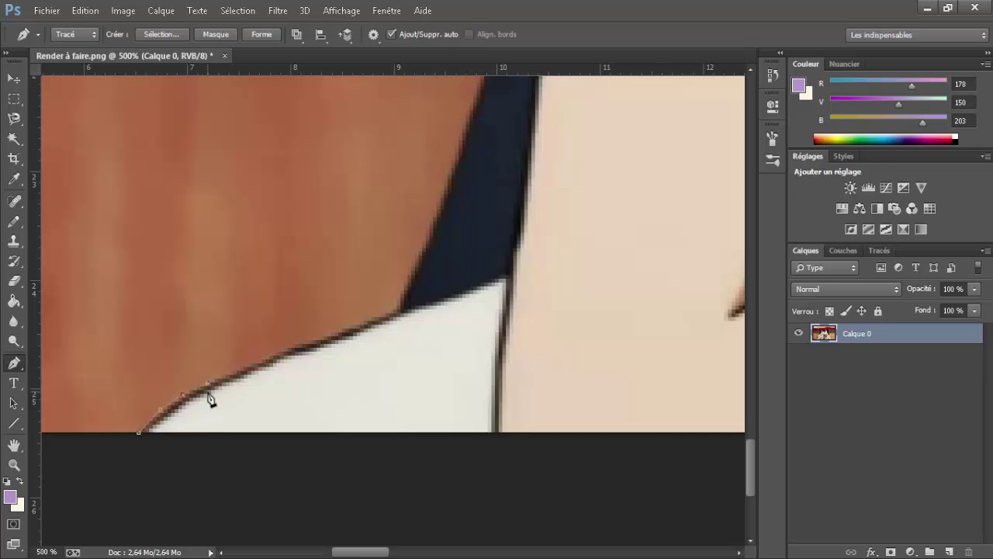
Continue the path with closely spaced anchor points along the white garment's upper outline as far as the dark hair strand.
{"action": "left_click", "coordinate": [237, 370]}
{"action": "left_click", "coordinate": [259, 361]}
{"action": "left_click", "coordinate": [283, 354]}
{"action": "left_click", "coordinate": [302, 341]}
{"action": "left_click", "coordinate": [322, 337]}
{"action": "left_click", "coordinate": [332, 333]}
{"action": "left_click", "coordinate": [350, 325]}
{"action": "left_click", "coordinate": [395, 310]}
Turn the path upward at the garment's junction with the dark hair and trace the lowest part of the hair's outer edge.
{"action": "scroll", "coordinate": [404, 310], "scroll_direction": "right", "scroll_amount": 5}
{"action": "scroll", "coordinate": [392, 309], "scroll_direction": "up", "scroll_amount": 1}
{"action": "scroll", "coordinate": [388, 318], "scroll_direction": "up", "scroll_amount": 6}
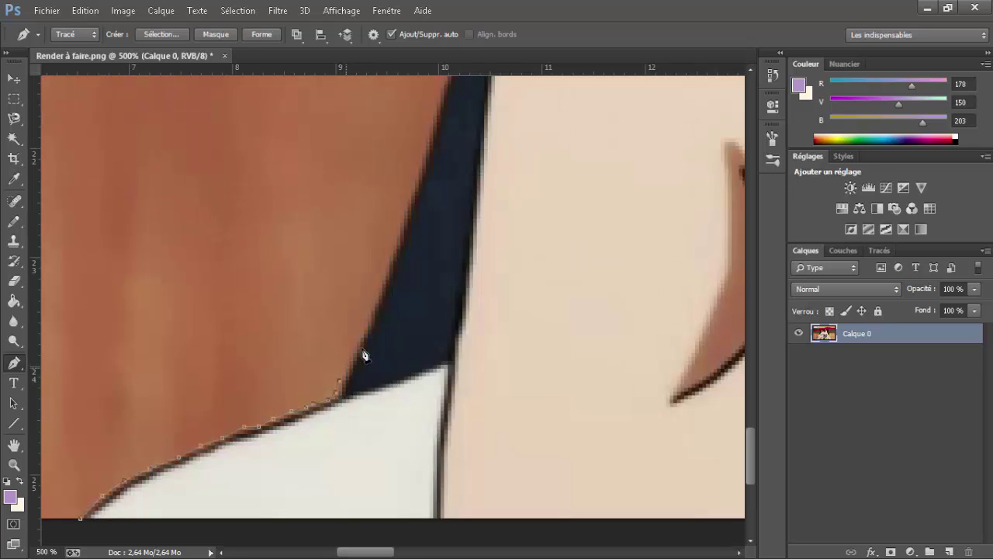
{"action": "left_click", "coordinate": [346, 369]}
{"action": "scroll", "coordinate": [378, 329], "scroll_direction": "up", "scroll_amount": 3}
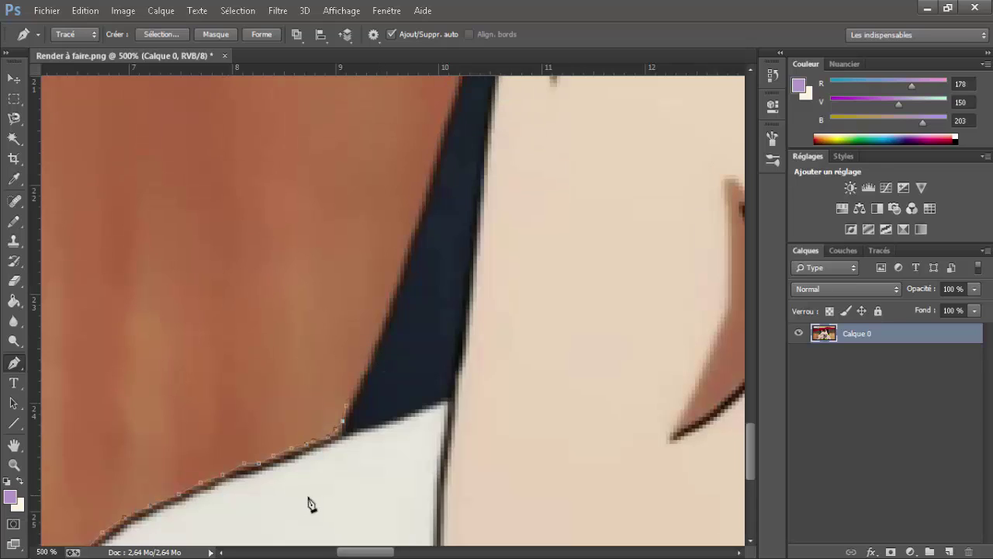
{"action": "left_click", "coordinate": [354, 393]}
{"action": "left_click", "coordinate": [361, 383]}
{"action": "left_click", "coordinate": [372, 355]}
{"action": "scroll", "coordinate": [371, 358], "scroll_direction": "up", "scroll_amount": 4}
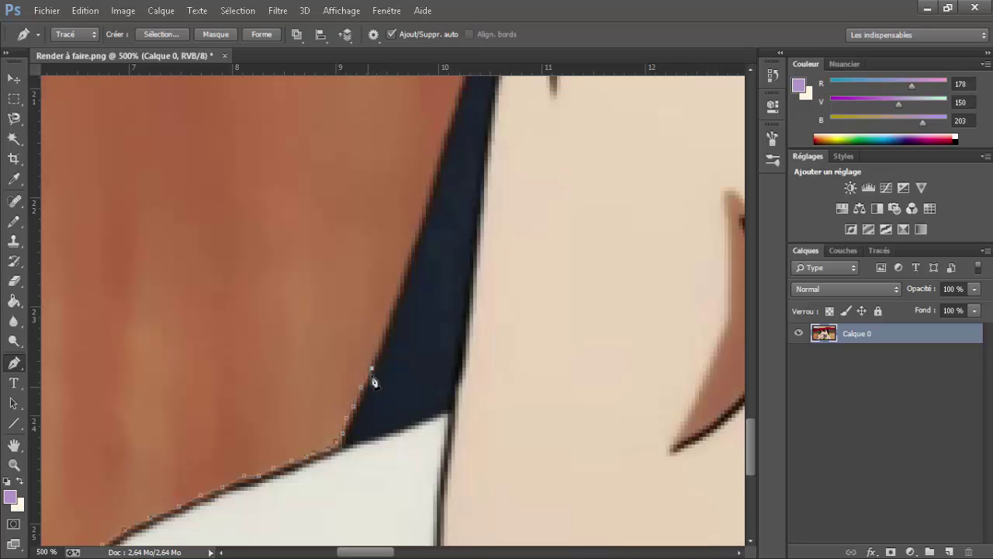
{"action": "left_click", "coordinate": [379, 389]}
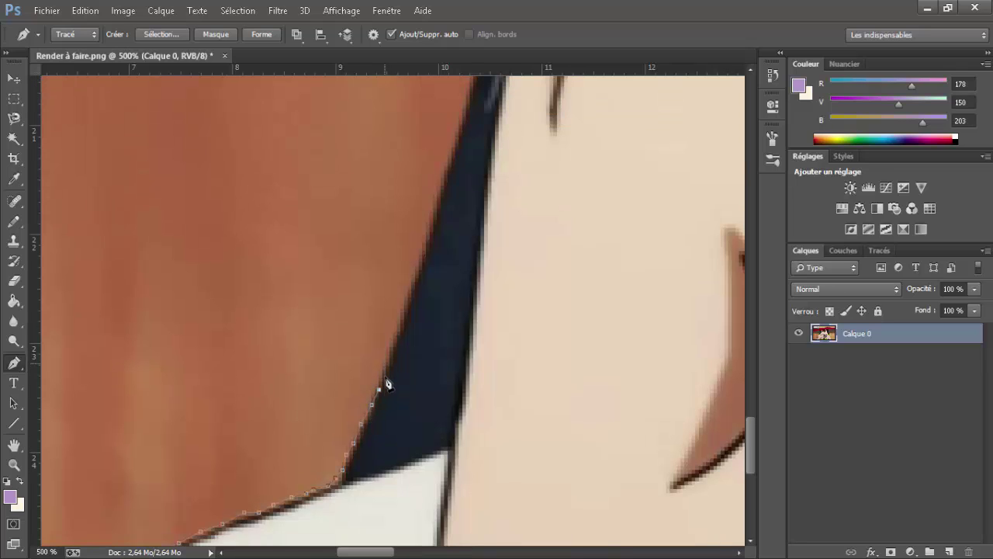
{"action": "left_click", "coordinate": [387, 362]}
{"action": "left_click", "coordinate": [395, 336]}
Extend the path up the outer edge of the dark hair to just below the crease on the hand.
{"action": "scroll", "coordinate": [397, 351], "scroll_direction": "up", "scroll_amount": 5}
{"action": "scroll", "coordinate": [383, 393], "scroll_direction": "right", "scroll_amount": 3}
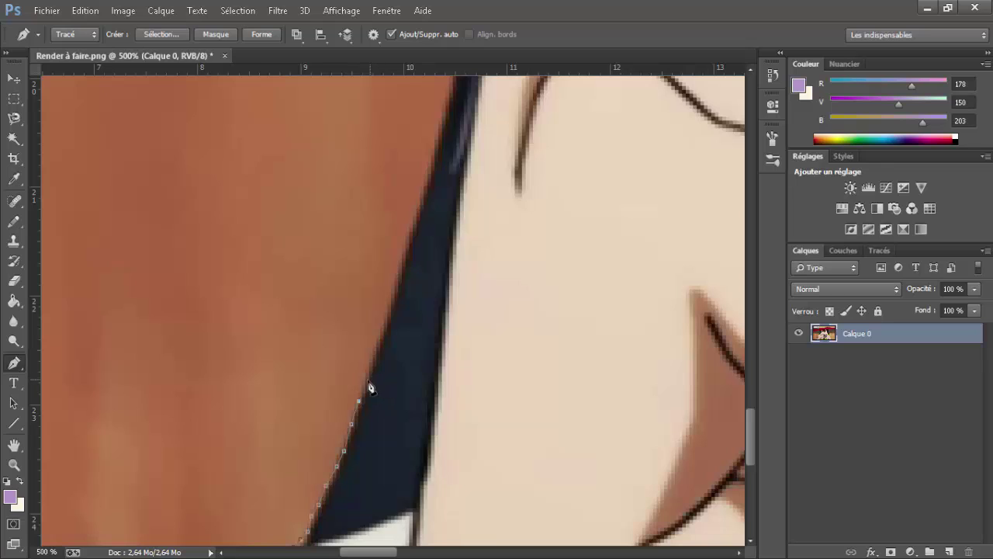
{"action": "left_click", "coordinate": [366, 381]}
{"action": "scroll", "coordinate": [377, 357], "scroll_direction": "up", "scroll_amount": 4}
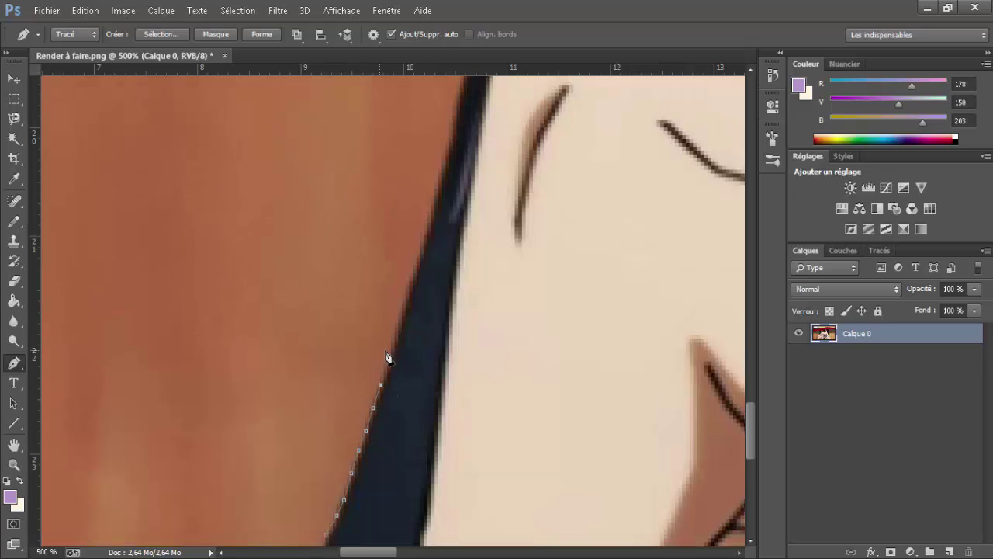
{"action": "scroll", "coordinate": [388, 356], "scroll_direction": "right", "scroll_amount": 2}
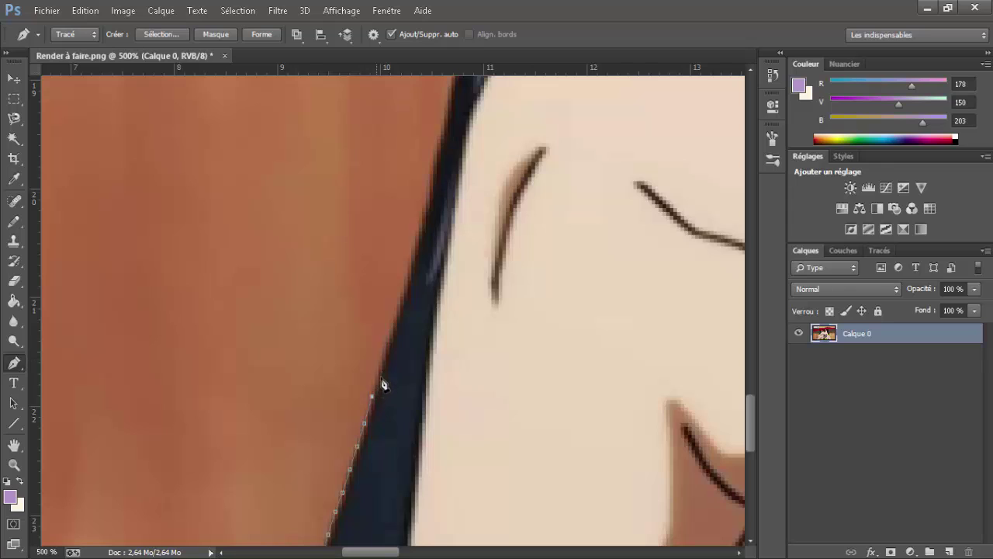
{"action": "left_click", "coordinate": [378, 370]}
{"action": "left_click", "coordinate": [387, 346]}
{"action": "scroll", "coordinate": [392, 365], "scroll_direction": "up", "scroll_amount": 2}
{"action": "left_click", "coordinate": [393, 362]}
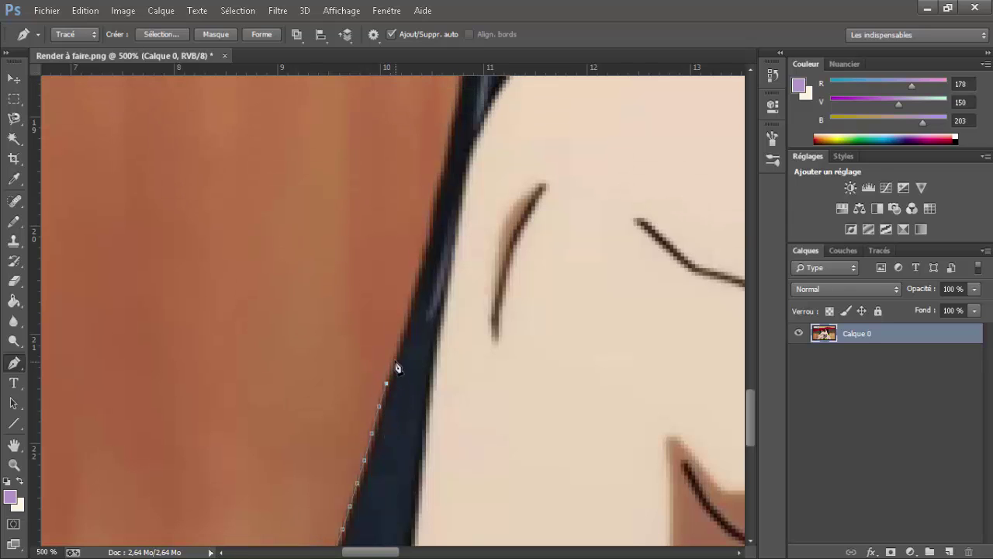
Add anchor points along the narrowing hair strand's outer edge, alongside the lower half of the hand's crease.
{"action": "scroll", "coordinate": [393, 382], "scroll_direction": "right", "scroll_amount": 3}
{"action": "scroll", "coordinate": [393, 385], "scroll_direction": "up", "scroll_amount": 3}
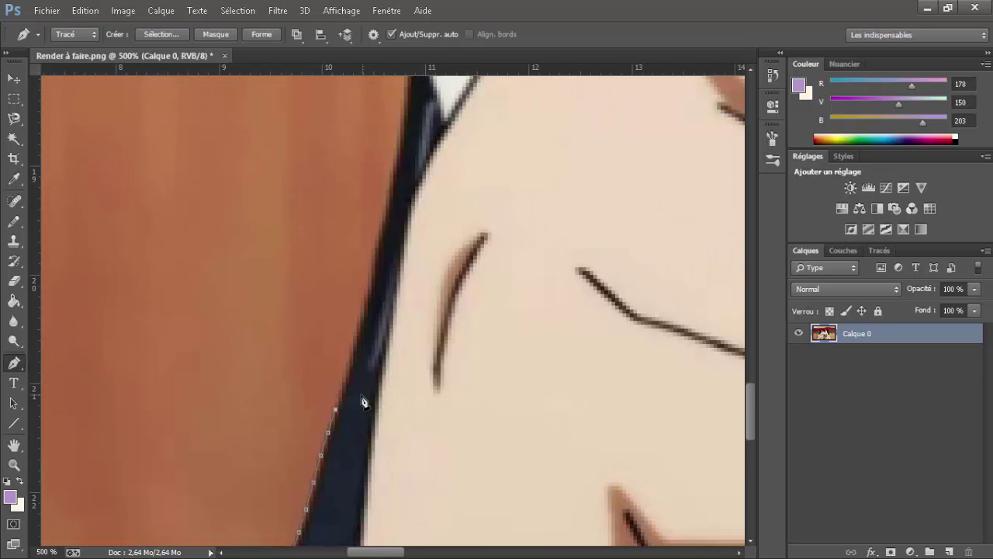
{"action": "left_click", "coordinate": [342, 388]}
{"action": "left_click", "coordinate": [346, 363]}
{"action": "left_click", "coordinate": [353, 340]}
{"action": "left_click", "coordinate": [365, 318]}
Carry the path past the hand's crease along the thin hair strand to the level of the small white cloth triangle.
{"action": "scroll", "coordinate": [381, 358], "scroll_direction": "left", "scroll_amount": 2}
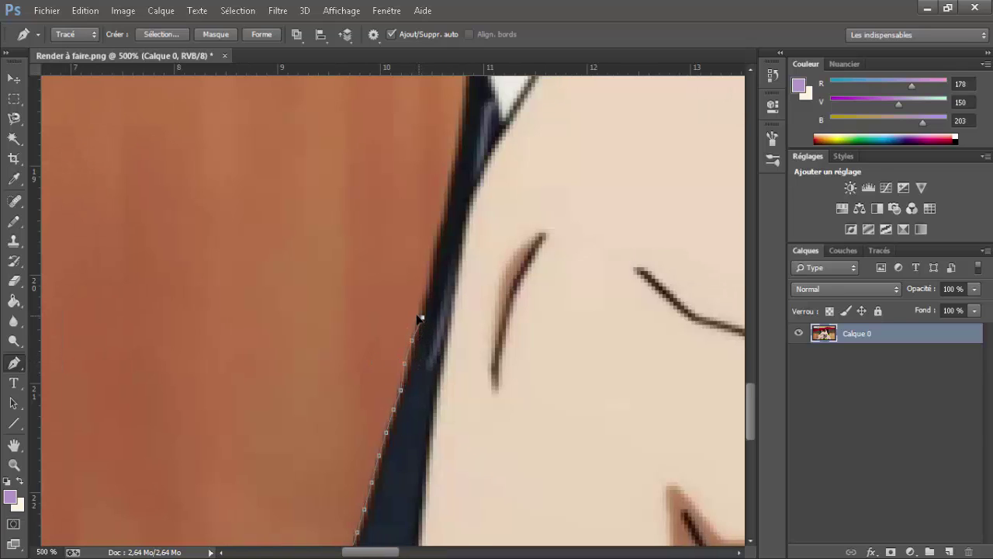
{"action": "scroll", "coordinate": [415, 334], "scroll_direction": "up", "scroll_amount": 2}
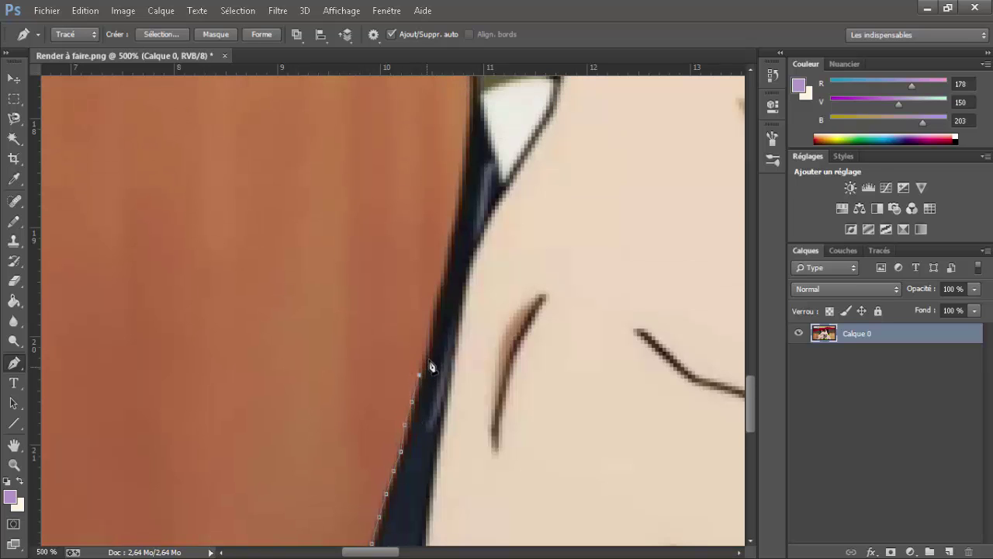
{"action": "left_click", "coordinate": [426, 352]}
{"action": "scroll", "coordinate": [417, 380], "scroll_direction": "up", "scroll_amount": 2}
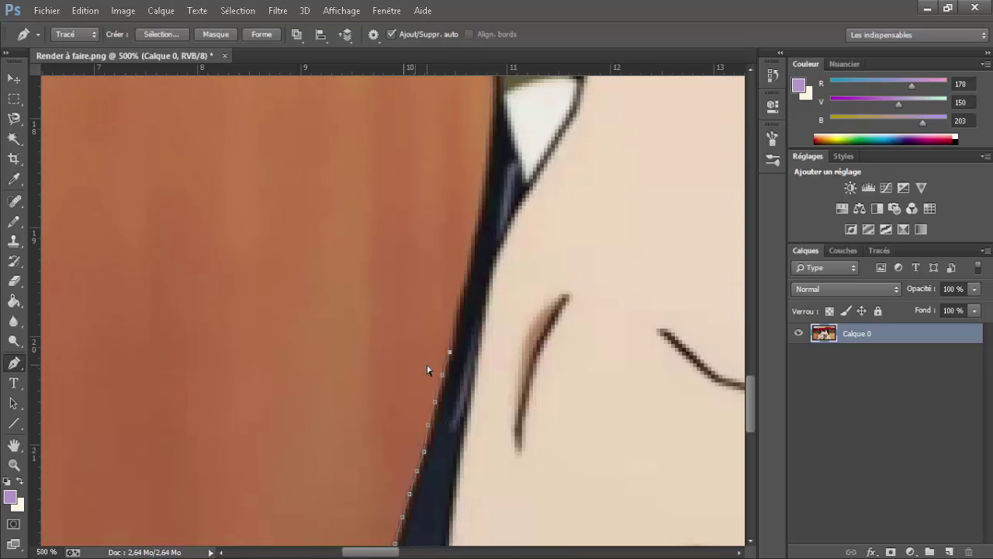
{"action": "scroll", "coordinate": [417, 381], "scroll_direction": "right", "scroll_amount": 1}
{"action": "left_click", "coordinate": [407, 387]}
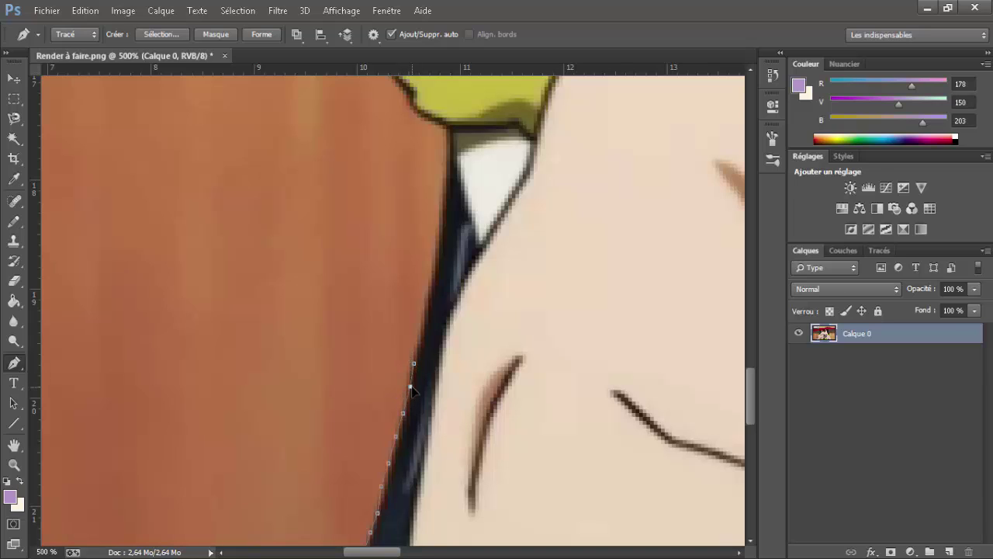
{"action": "scroll", "coordinate": [415, 392], "scroll_direction": "up", "scroll_amount": 2}
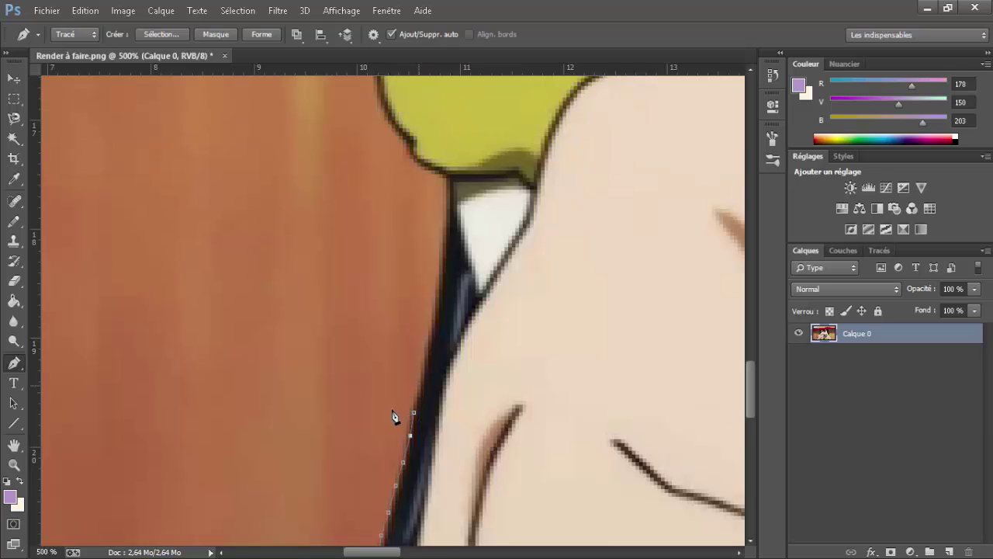
{"action": "left_click", "coordinate": [418, 385]}
{"action": "scroll", "coordinate": [417, 393], "scroll_direction": "up", "scroll_amount": 2}
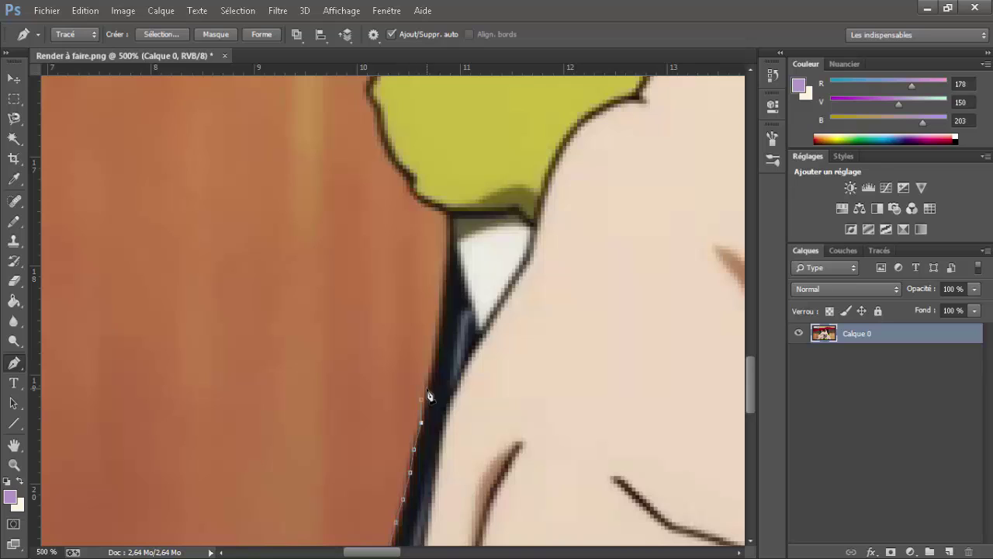
{"action": "left_click", "coordinate": [428, 387]}
{"action": "left_click", "coordinate": [428, 372]}
{"action": "left_click", "coordinate": [435, 369]}
Finish tracing the hair strand's outer edge up to the underside of the yellow collar.
{"action": "scroll", "coordinate": [435, 381], "scroll_direction": "up", "scroll_amount": 1}
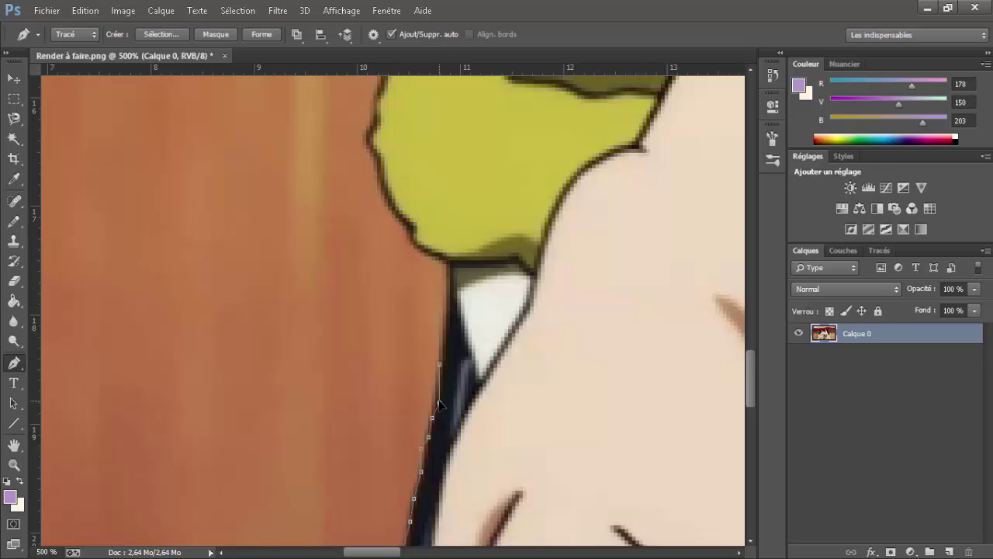
{"action": "scroll", "coordinate": [413, 409], "scroll_direction": "up", "scroll_amount": 2}
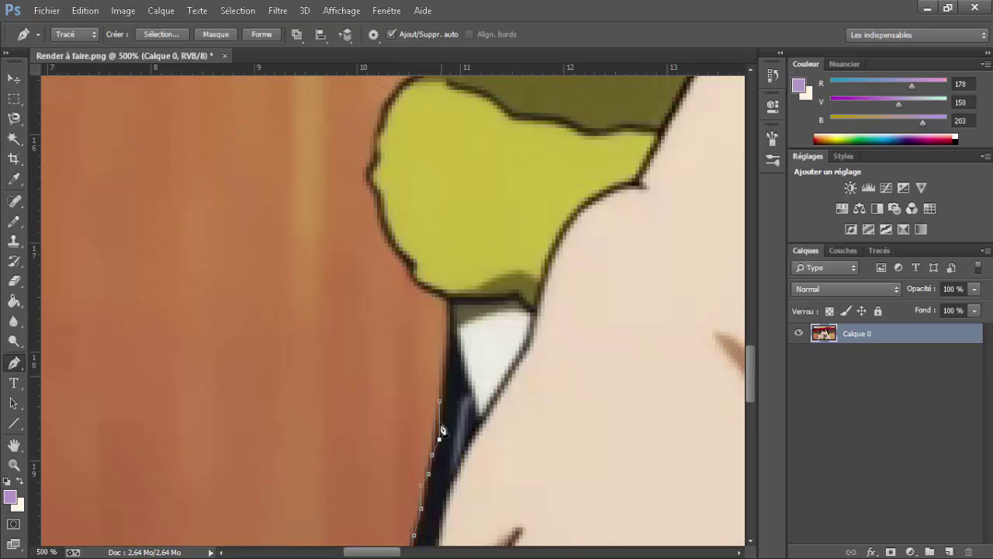
{"action": "left_click", "coordinate": [447, 348]}
{"action": "scroll", "coordinate": [405, 381], "scroll_direction": "up", "scroll_amount": 1}
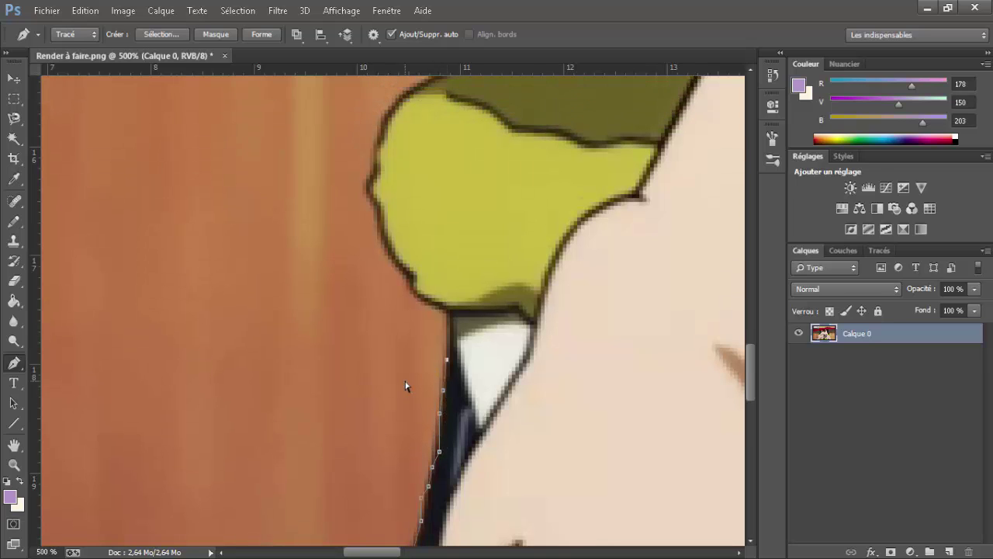
{"action": "scroll", "coordinate": [407, 381], "scroll_direction": "left", "scroll_amount": 4}
{"action": "scroll", "coordinate": [469, 390], "scroll_direction": "up", "scroll_amount": 3}
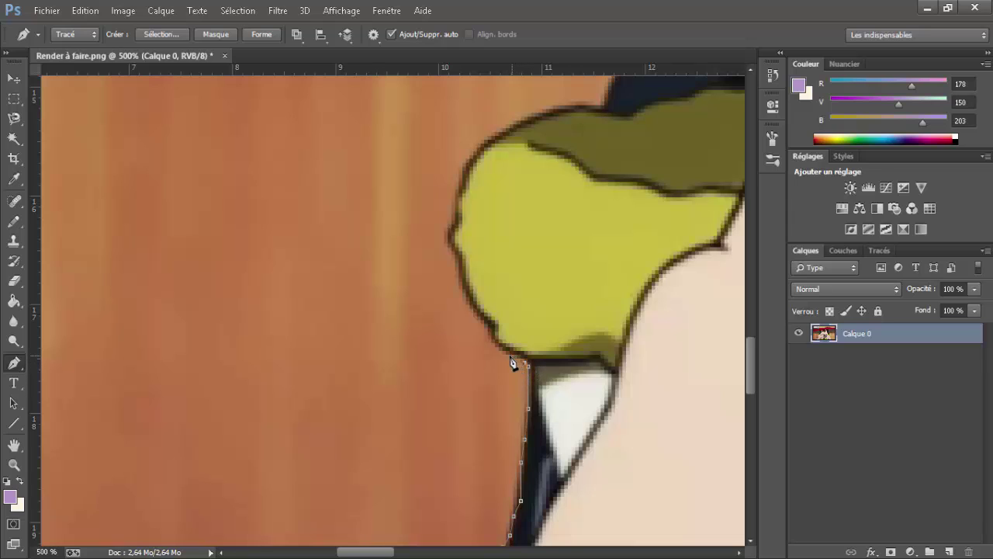
Trace the underside of the yellow collar from the hair strand out to the small notch at its lower corner.
{"action": "left_click", "coordinate": [510, 359]}
{"action": "scroll", "coordinate": [497, 392], "scroll_direction": "up", "scroll_amount": 2}
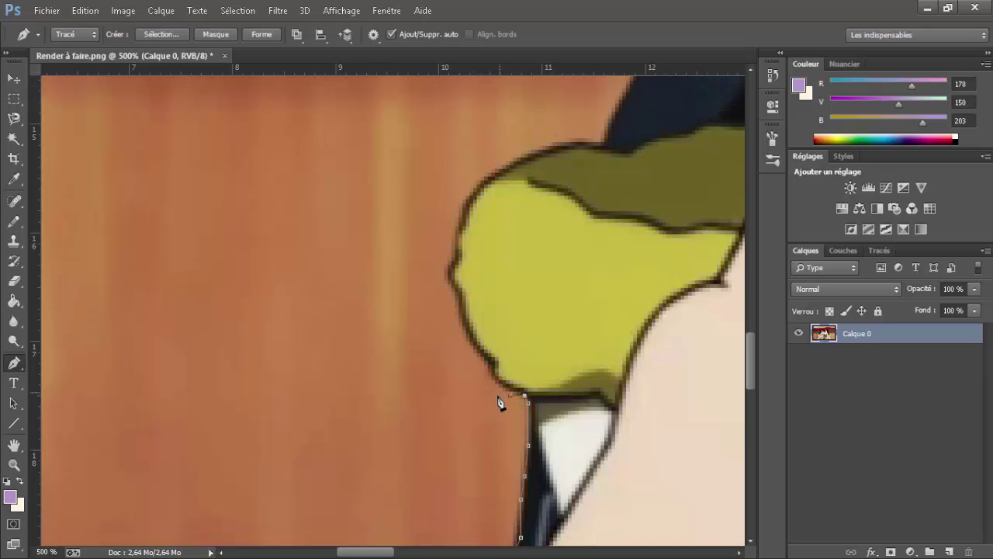
{"action": "left_click", "coordinate": [502, 384]}
{"action": "scroll", "coordinate": [468, 407], "scroll_direction": "up", "scroll_amount": 1}
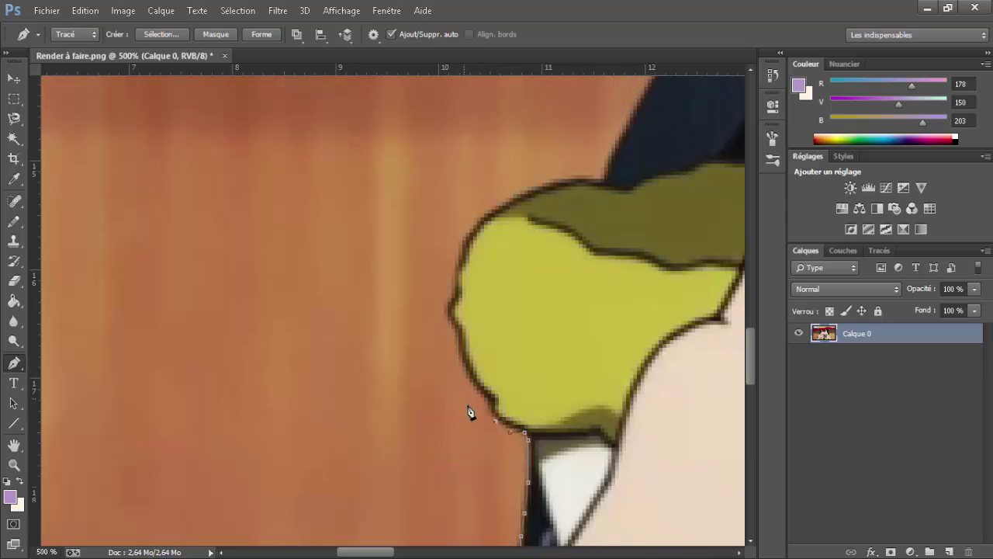
{"action": "scroll", "coordinate": [472, 409], "scroll_direction": "left", "scroll_amount": 1}
{"action": "left_click", "coordinate": [508, 410]}
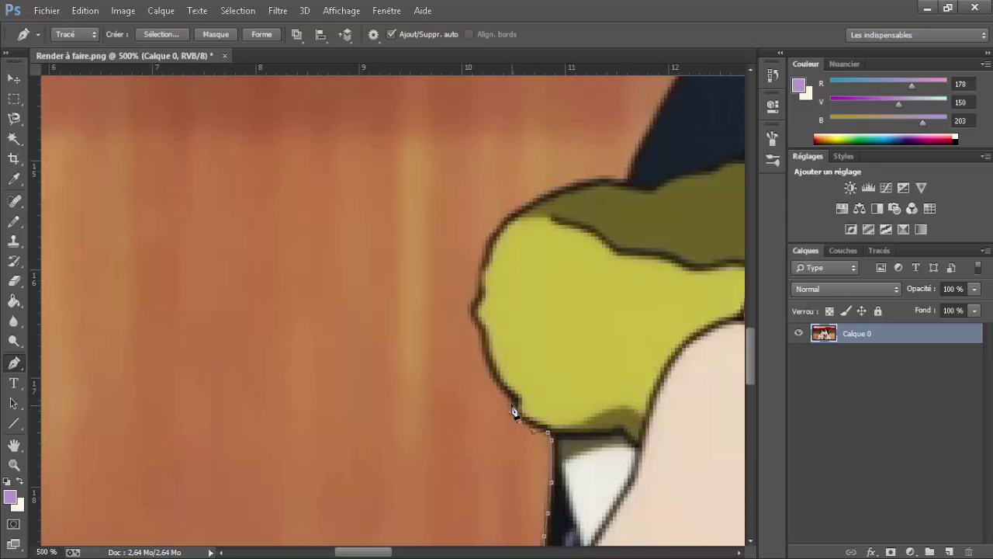
Continue the path up the collar's rounded outer side, past its outermost point, to the start of the upper curve.
{"action": "left_click", "coordinate": [504, 394]}
{"action": "left_click", "coordinate": [478, 340]}
{"action": "scroll", "coordinate": [466, 359], "scroll_direction": "left", "scroll_amount": 1}
{"action": "scroll", "coordinate": [486, 367], "scroll_direction": "up", "scroll_amount": 1}
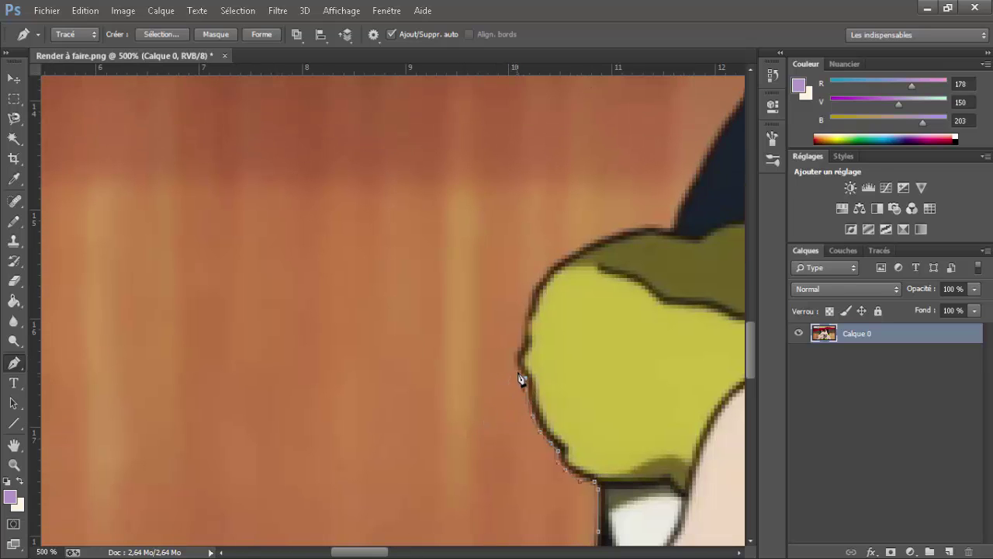
{"action": "left_click", "coordinate": [518, 361]}
{"action": "scroll", "coordinate": [626, 361], "scroll_direction": "up", "scroll_amount": 4}
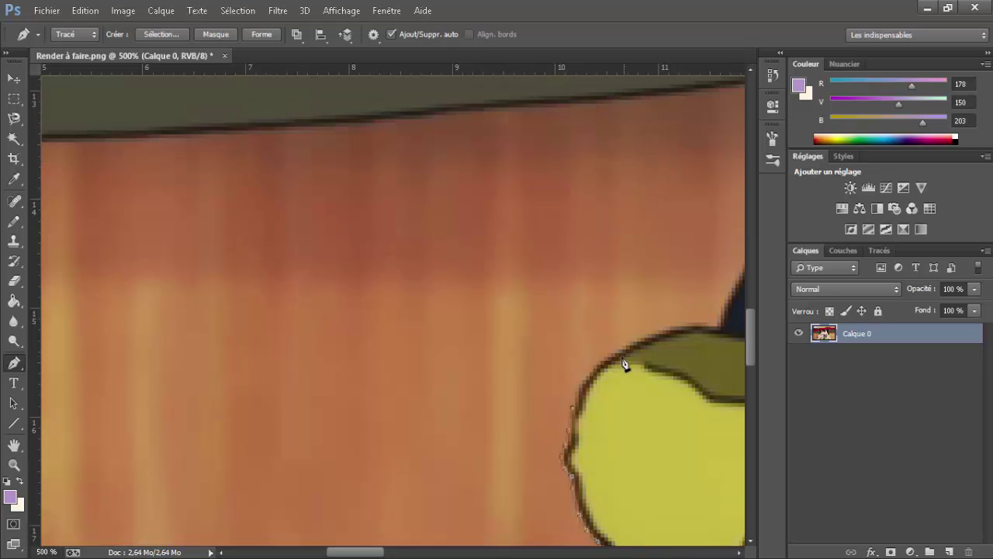
{"action": "scroll", "coordinate": [621, 362], "scroll_direction": "right", "scroll_amount": 2}
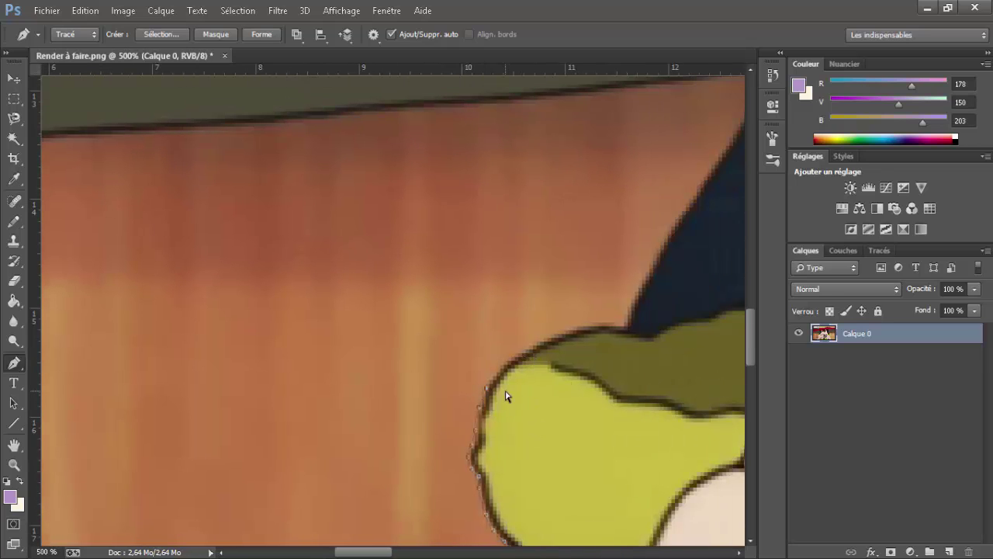
{"action": "scroll", "coordinate": [505, 395], "scroll_direction": "right", "scroll_amount": 1}
{"action": "scroll", "coordinate": [488, 403], "scroll_direction": "up", "scroll_amount": 3}
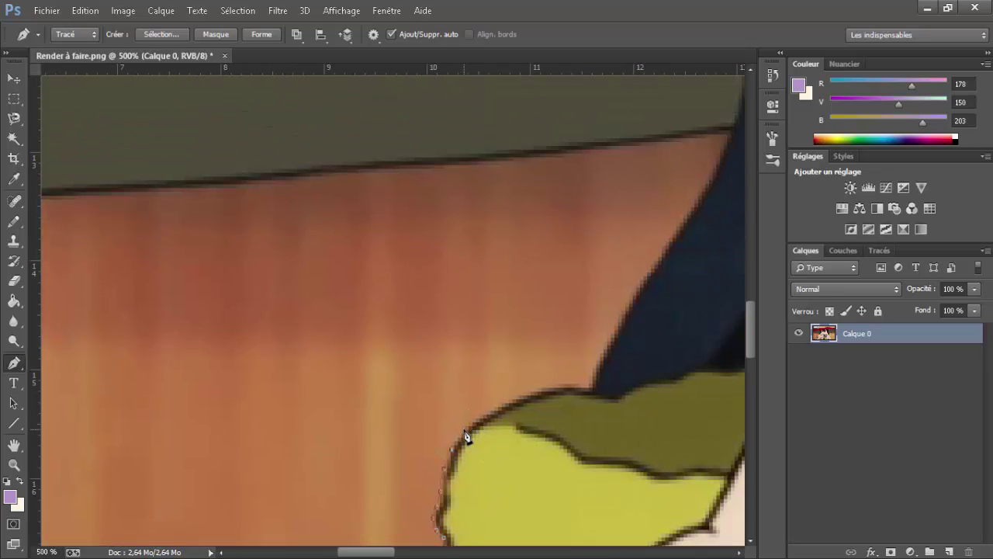
Follow the collar's upper edge with anchor points to where it meets the dark hair.
{"action": "mouse_move", "coordinate": [465, 435]}
{"action": "left_mouse_down"}
{"action": "mouse_move", "coordinate": [488, 415]}
{"action": "mouse_move", "coordinate": [470, 431]}
{"action": "left_mouse_up"}
{"action": "left_click", "coordinate": [483, 420]}
{"action": "left_click", "coordinate": [531, 395]}
{"action": "left_click", "coordinate": [549, 389]}
{"action": "left_click", "coordinate": [571, 388]}
{"action": "scroll", "coordinate": [594, 402], "scroll_direction": "right", "scroll_amount": 2}
{"action": "scroll", "coordinate": [579, 398], "scroll_direction": "up", "scroll_amount": 2}
{"action": "left_click", "coordinate": [540, 439]}
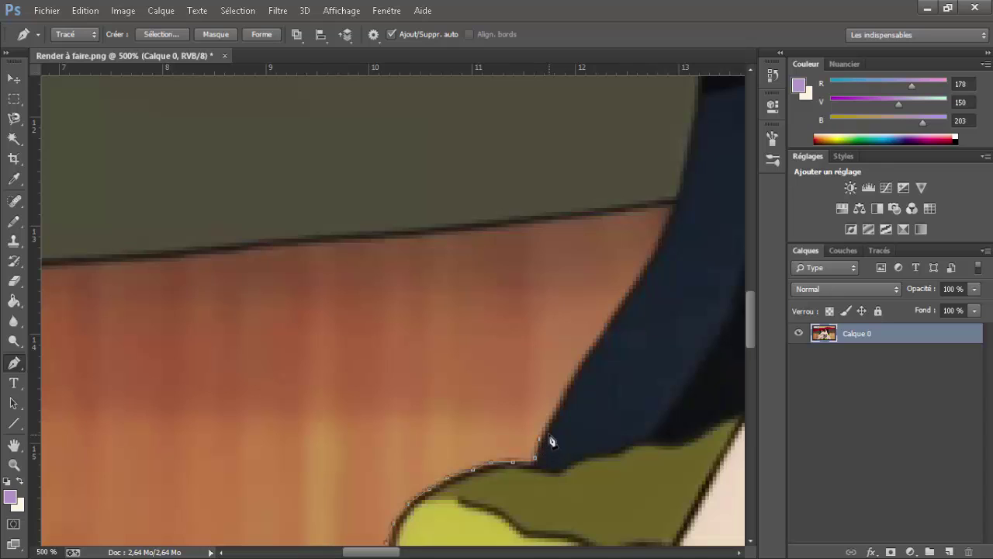
Trace the outer edge of the dark hair from the collar up to the underside of the hat brim.
{"action": "left_click", "coordinate": [545, 425]}
{"action": "left_click", "coordinate": [556, 407]}
{"action": "left_click", "coordinate": [567, 385]}
{"action": "left_click", "coordinate": [582, 358]}
{"action": "left_click", "coordinate": [596, 335]}
{"action": "left_click", "coordinate": [615, 312]}
{"action": "left_click", "coordinate": [634, 284]}
{"action": "left_click", "coordinate": [648, 255]}
{"action": "left_click", "coordinate": [668, 224]}
{"action": "scroll", "coordinate": [656, 262], "scroll_direction": "up", "scroll_amount": 2}
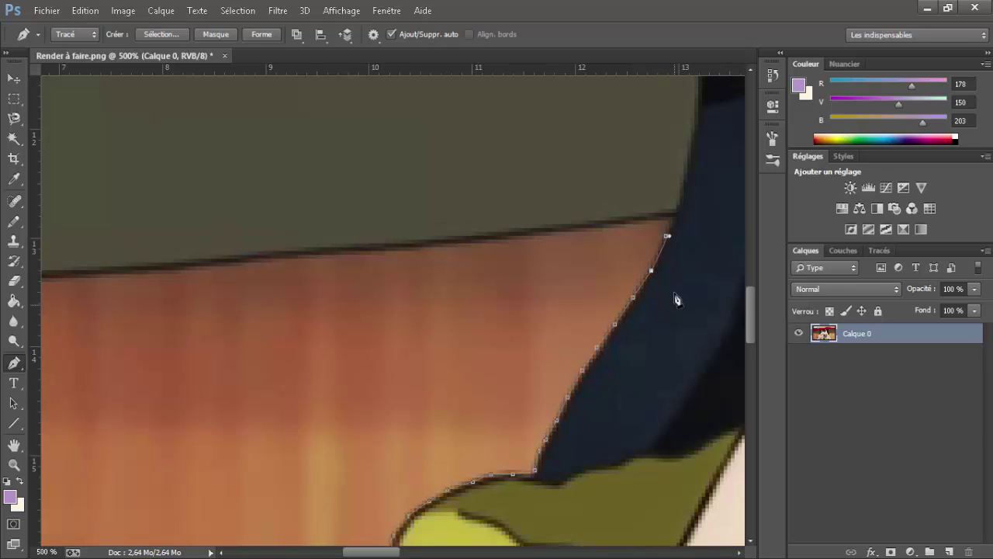
{"action": "left_click", "coordinate": [669, 257]}
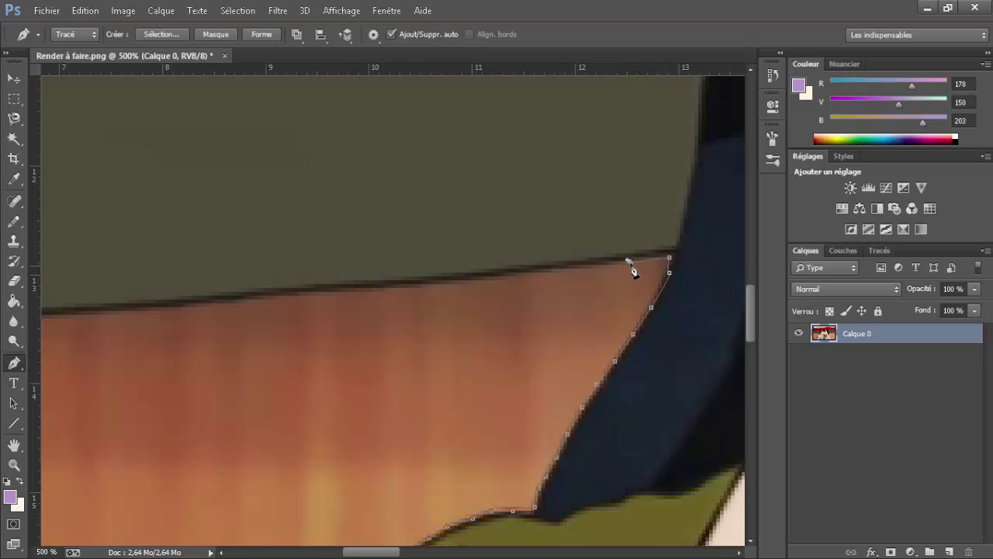
Follow the hat brim's lower edge from the hair outward to directly above the collar's outermost point.
{"action": "left_click", "coordinate": [582, 266]}
{"action": "left_click", "coordinate": [531, 273]}
{"action": "left_click", "coordinate": [499, 279]}
{"action": "scroll", "coordinate": [497, 303], "scroll_direction": "left", "scroll_amount": 2}
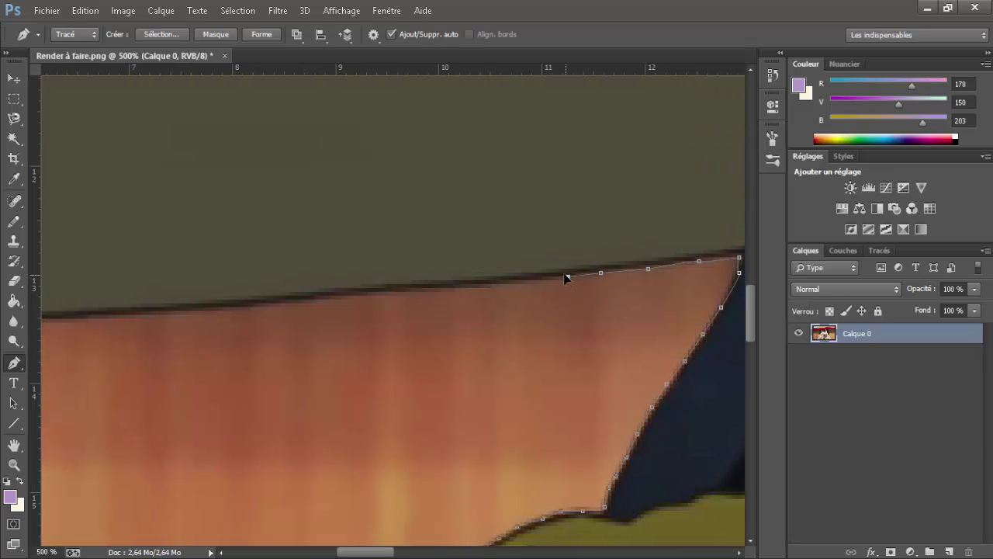
{"action": "left_click", "coordinate": [487, 284]}
{"action": "left_click", "coordinate": [452, 288]}
Extend the path along the brim's lower edge beyond the collar, to about 8.7 on the horizontal ruler.
{"action": "scroll", "coordinate": [399, 310], "scroll_direction": "left", "scroll_amount": 2}
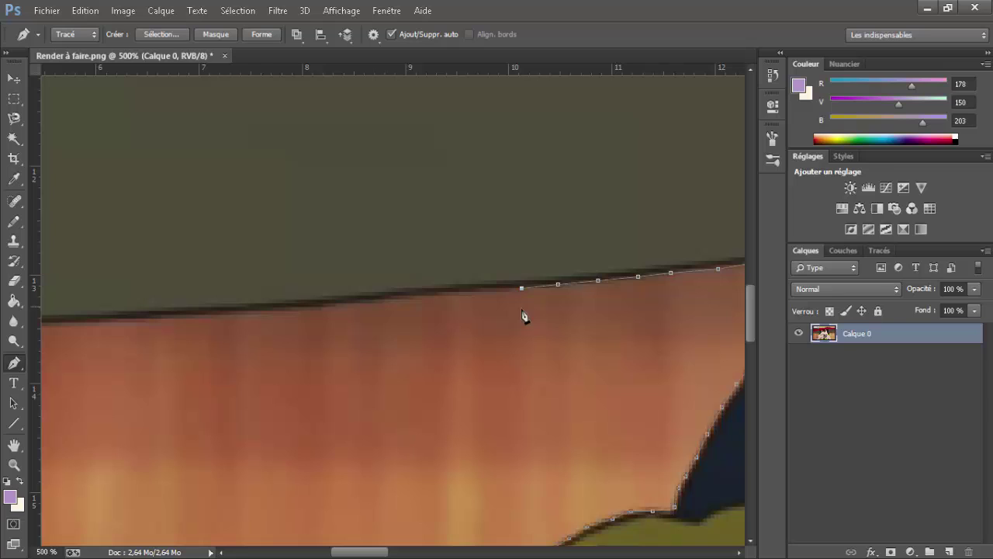
{"action": "left_click", "coordinate": [473, 292]}
{"action": "scroll", "coordinate": [460, 310], "scroll_direction": "up", "scroll_amount": 2}
{"action": "scroll", "coordinate": [463, 354], "scroll_direction": "left", "scroll_amount": 2}
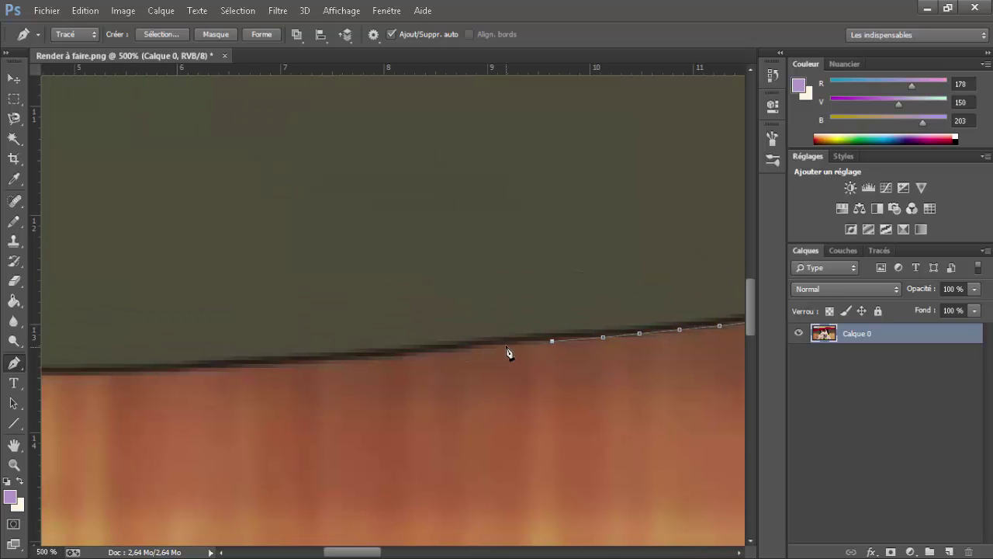
{"action": "left_click", "coordinate": [505, 345]}
{"action": "left_click", "coordinate": [461, 349]}
Carry the path along the flatter part of the brim's lower edge to about 5 on the horizontal ruler.
{"action": "key", "text": "ctrl+minus"}
{"action": "key", "text": "ctrl+minus"}
{"action": "key", "text": "ctrl+minus"}
{"action": "key", "text": "ctrl+minus"}
{"action": "key", "text": "ctrl+minus"}
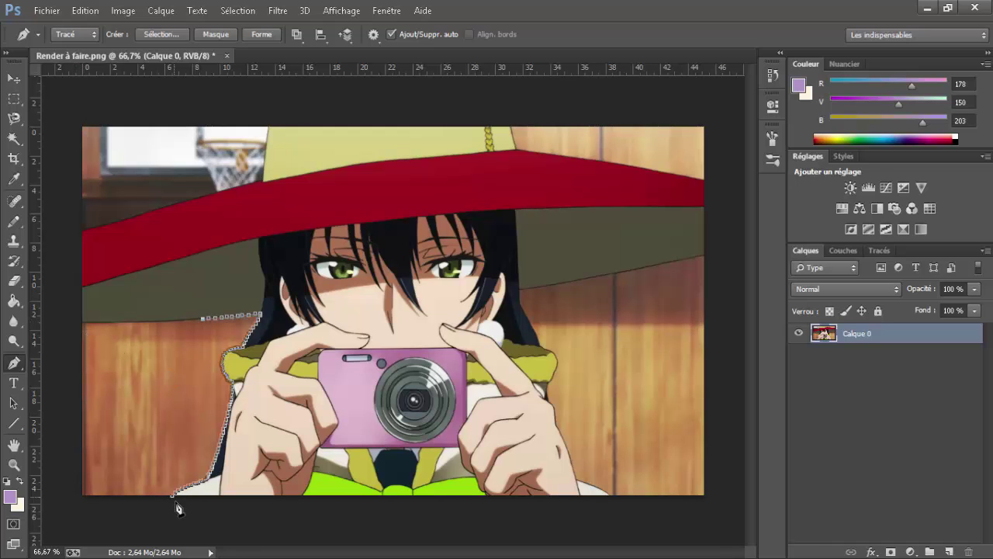
{"action": "key", "text": "ctrl+plus"}
{"action": "key", "text": "ctrl+plus"}
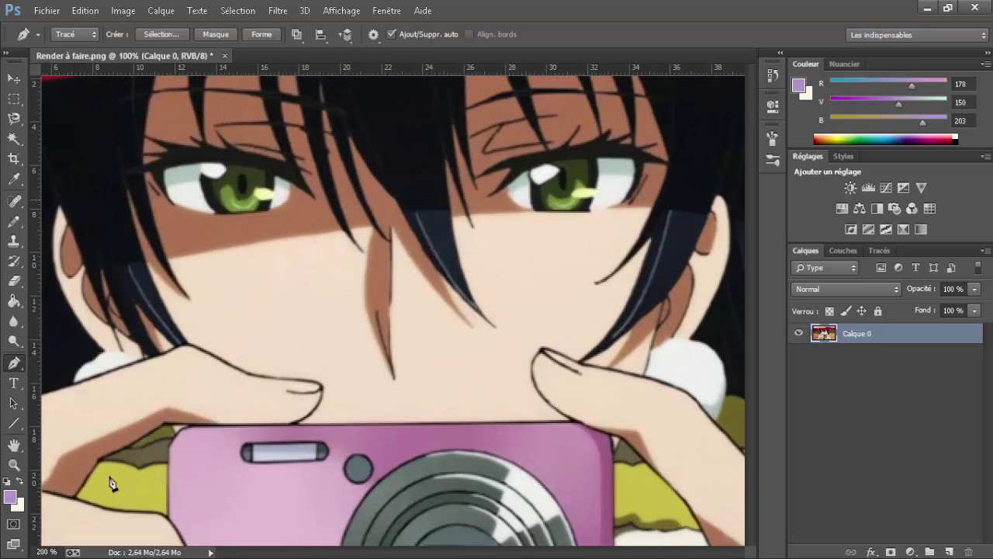
{"action": "scroll", "coordinate": [164, 440], "scroll_direction": "left", "scroll_amount": 5}
{"action": "scroll", "coordinate": [152, 426], "scroll_direction": "left", "scroll_amount": 6}
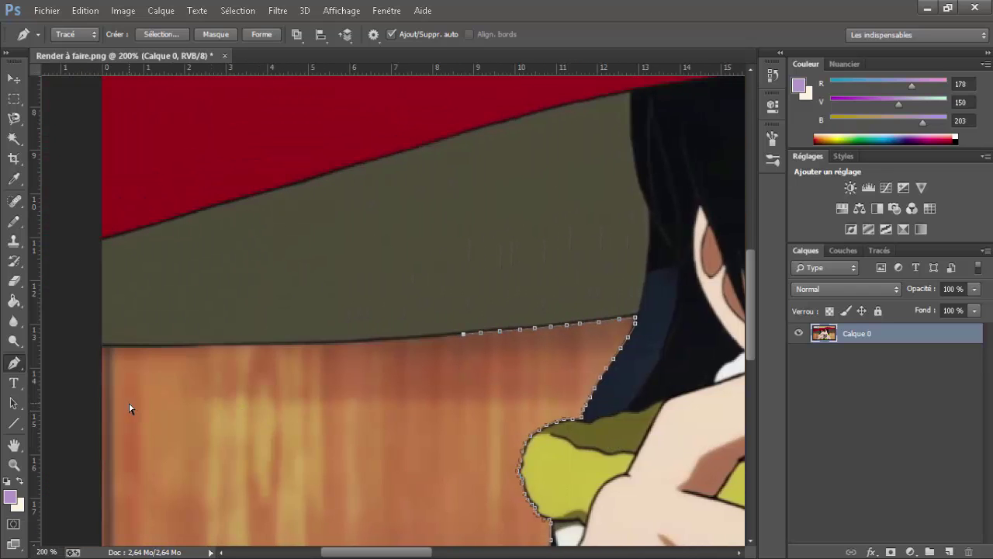
{"action": "scroll", "coordinate": [107, 456], "scroll_direction": "down", "scroll_amount": 6}
{"action": "scroll", "coordinate": [148, 485], "scroll_direction": "up", "scroll_amount": 4}
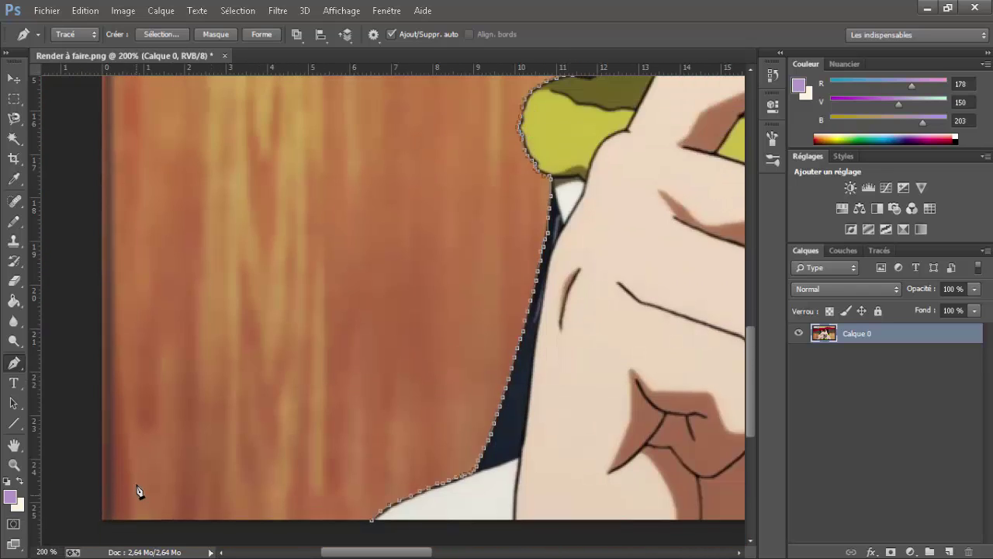
{"action": "scroll", "coordinate": [430, 346], "scroll_direction": "up", "scroll_amount": 2}
{"action": "key", "text": "ctrl+plus"}
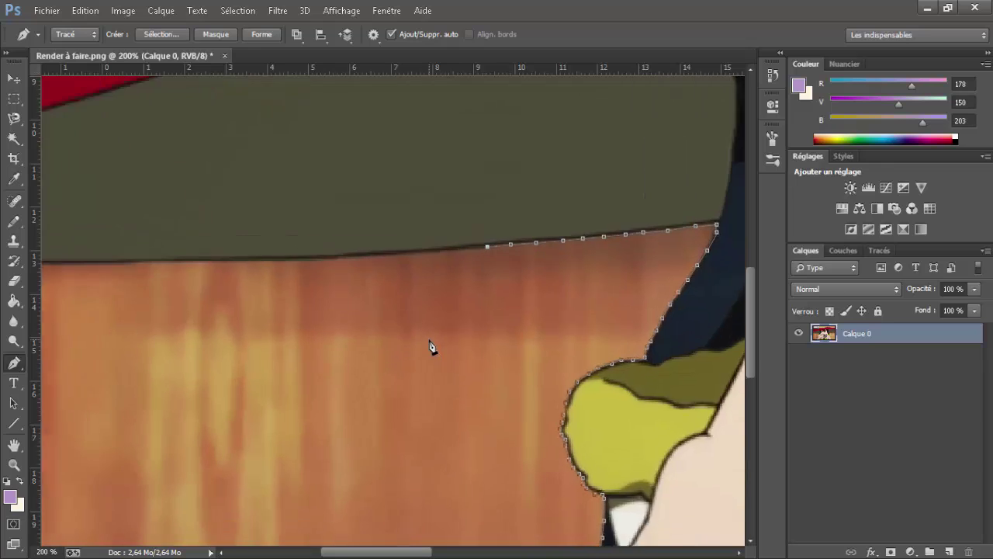
{"action": "left_click", "coordinate": [464, 243]}
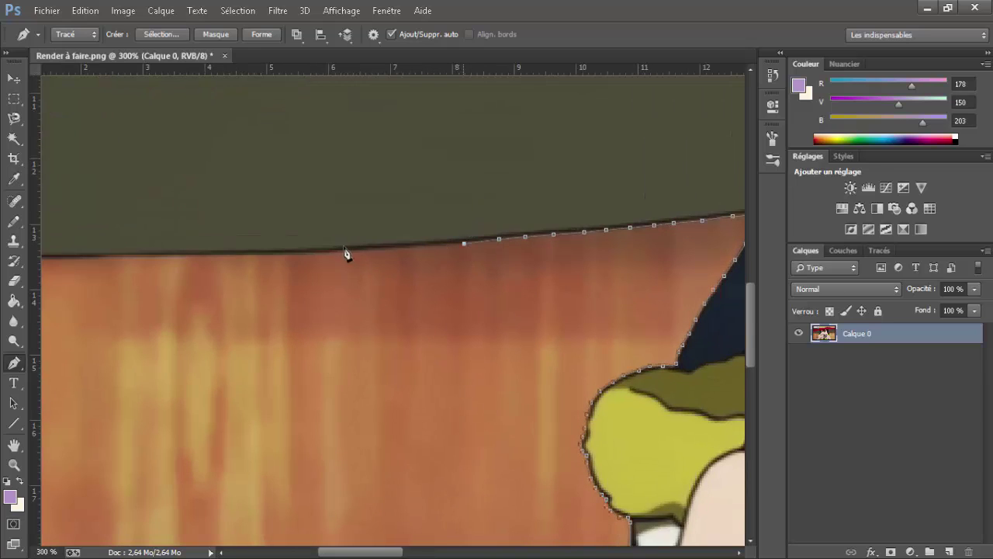
{"action": "left_click", "coordinate": [370, 250]}
{"action": "left_click", "coordinate": [277, 251]}
Finish tracing the brim's lower edge up to the left border of the image.
{"action": "scroll", "coordinate": [250, 273], "scroll_direction": "up", "scroll_amount": 1}
{"action": "scroll", "coordinate": [251, 273], "scroll_direction": "left", "scroll_amount": 3}
{"action": "scroll", "coordinate": [249, 270], "scroll_direction": "left", "scroll_amount": 3}
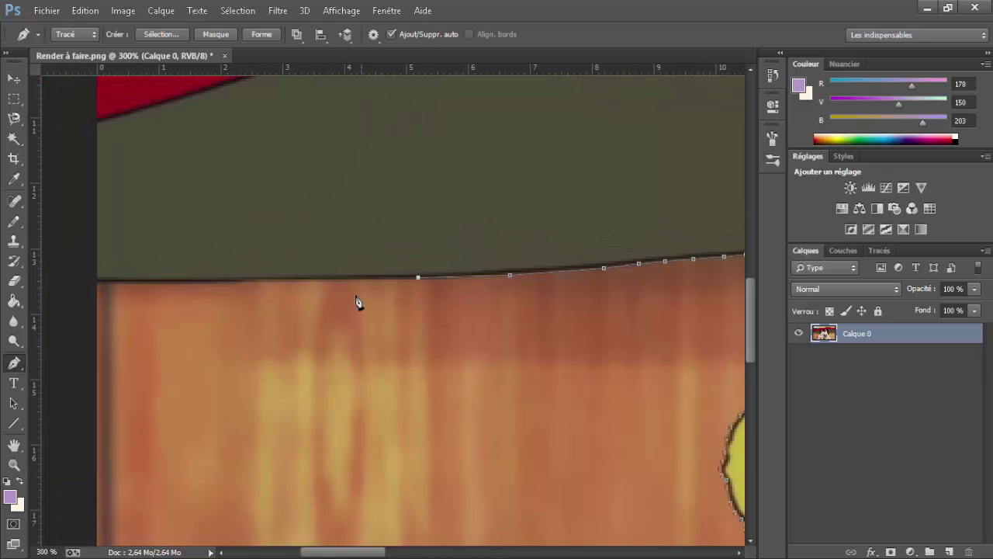
{"action": "left_click", "coordinate": [296, 280]}
{"action": "left_click", "coordinate": [187, 284]}
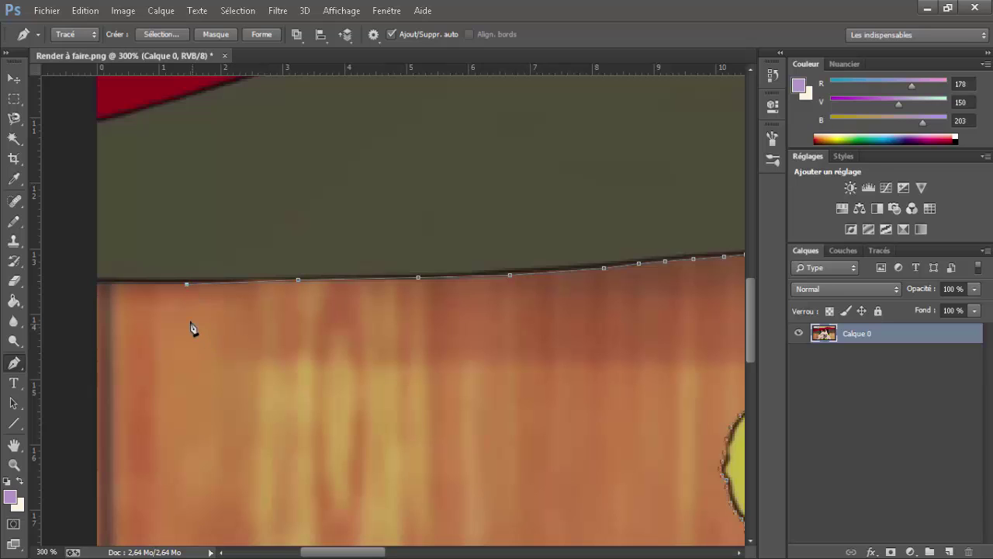
{"action": "left_click", "coordinate": [98, 282]}
Reposition the three anchor points nearest the image's left border so the path follows the brim's lower edge.
{"action": "scroll", "coordinate": [105, 404], "scroll_direction": "down", "scroll_amount": 3}
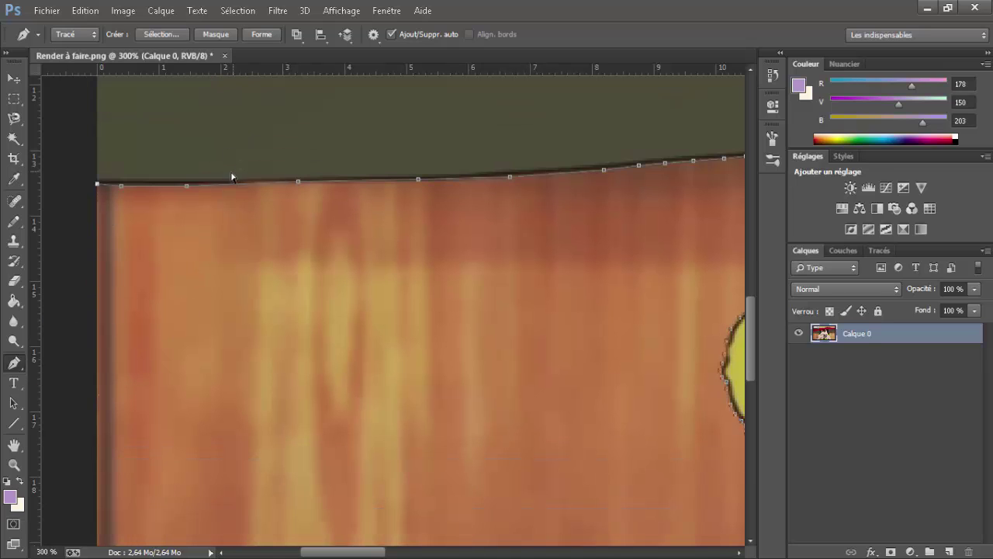
{"action": "left_click_drag", "start_coordinate": [185, 187], "coordinate": [206, 183]}
{"action": "left_click_drag", "start_coordinate": [283, 180], "coordinate": [270, 179]}
{"action": "scroll", "coordinate": [245, 272], "scroll_direction": "up", "scroll_amount": 5}
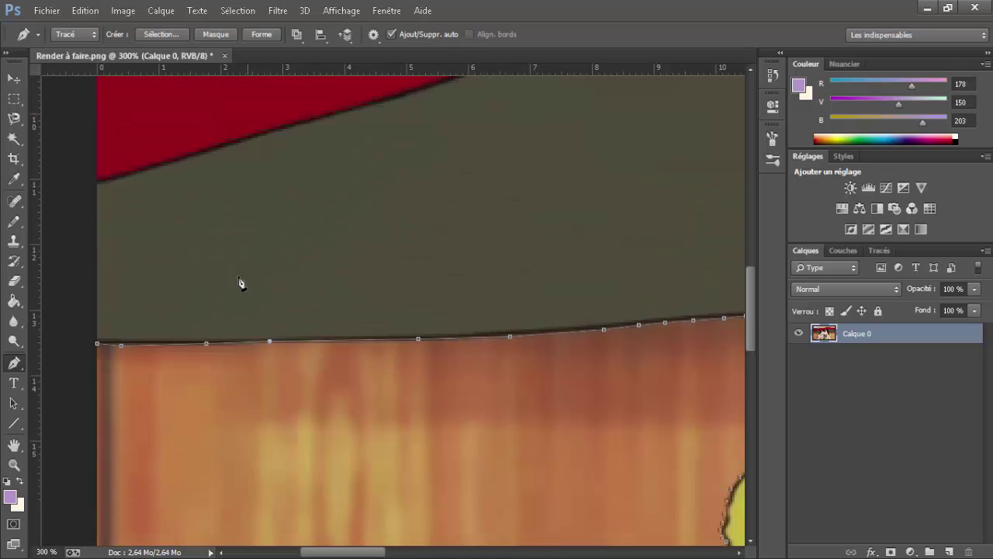
{"action": "scroll", "coordinate": [173, 388], "scroll_direction": "left", "scroll_amount": 6}
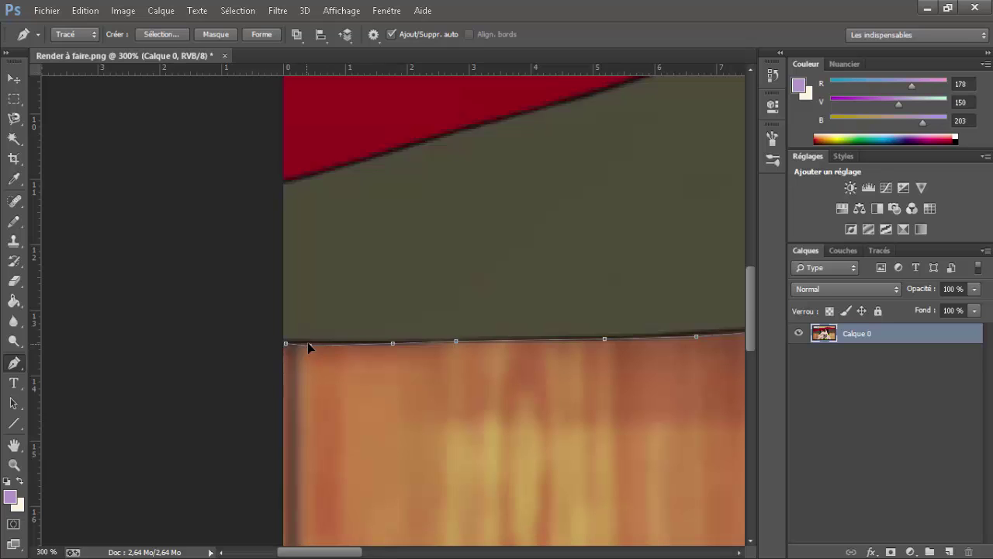
{"action": "left_click_drag", "start_coordinate": [307, 342], "coordinate": [296, 345]}
Run the path down to the image's lower-left corner and close it at the starting point beside the white sleeve.
{"action": "scroll", "coordinate": [284, 434], "scroll_direction": "down", "scroll_amount": 15}
{"action": "scroll", "coordinate": [284, 423], "scroll_direction": "down", "scroll_amount": 7}
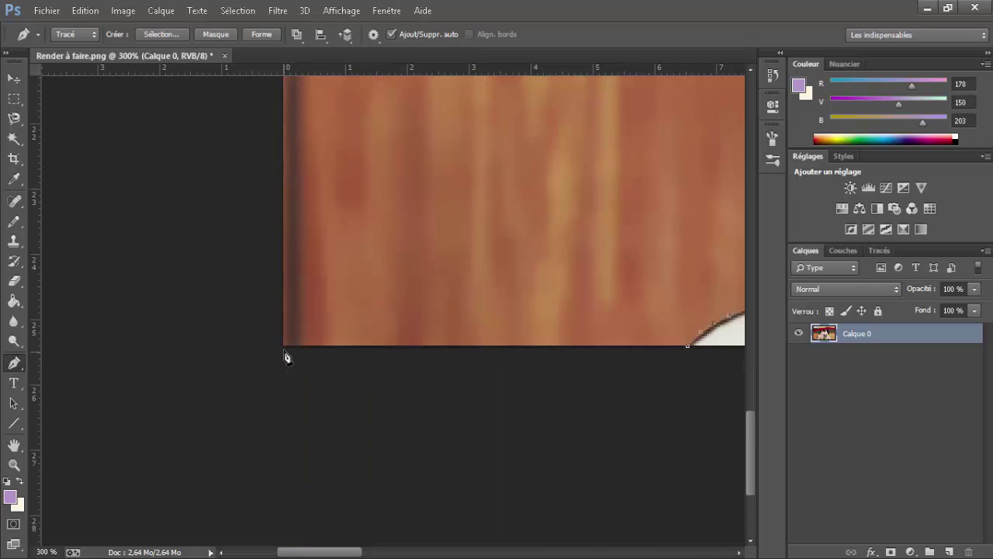
{"action": "scroll", "coordinate": [399, 377], "scroll_direction": "right", "scroll_amount": 6}
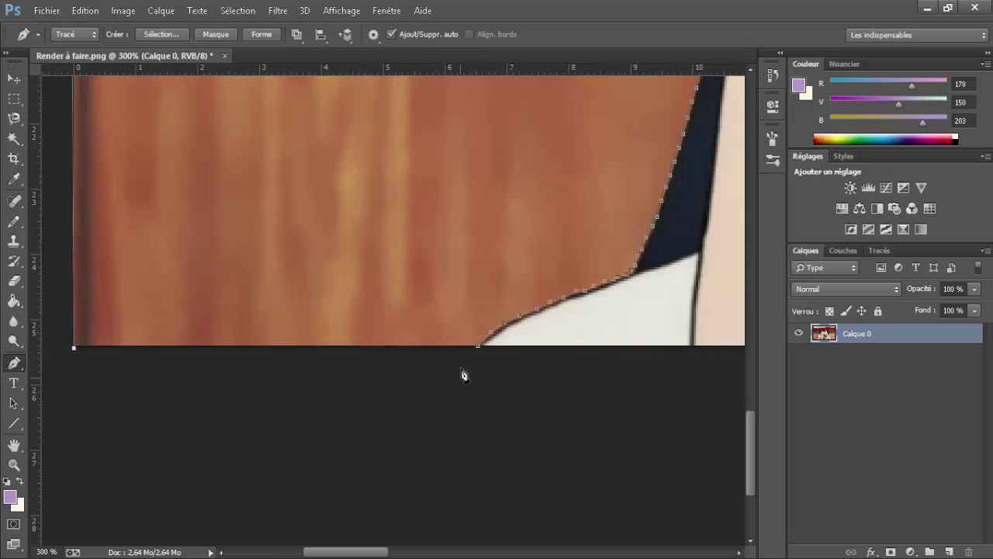
Convert the closed path into a selection, delete the wooden background inside it, and deselect.
{"action": "right_click", "coordinate": [435, 301]}
{"action": "left_click", "coordinate": [506, 258]}
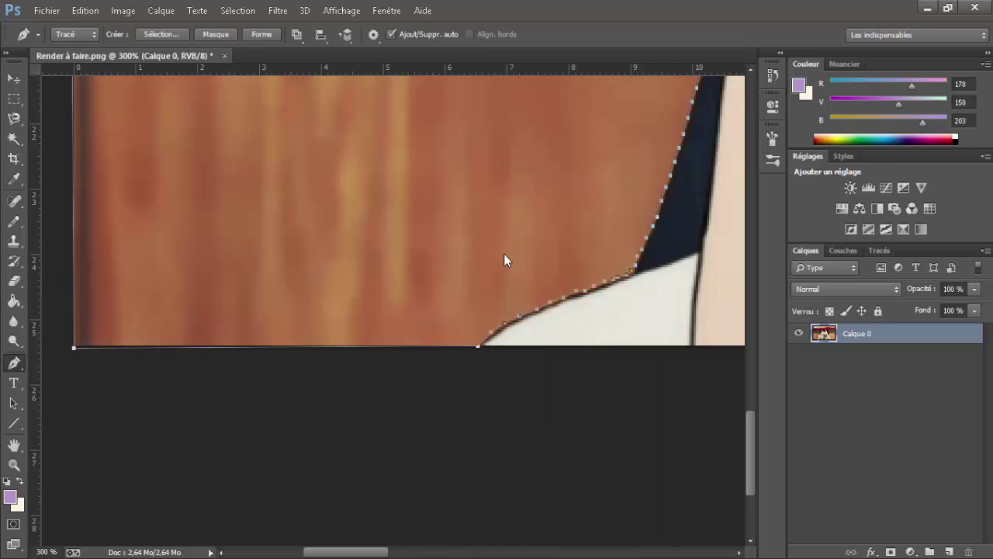
{"action": "left_click", "coordinate": [575, 164]}
{"action": "key", "text": "ctrl+minus"}
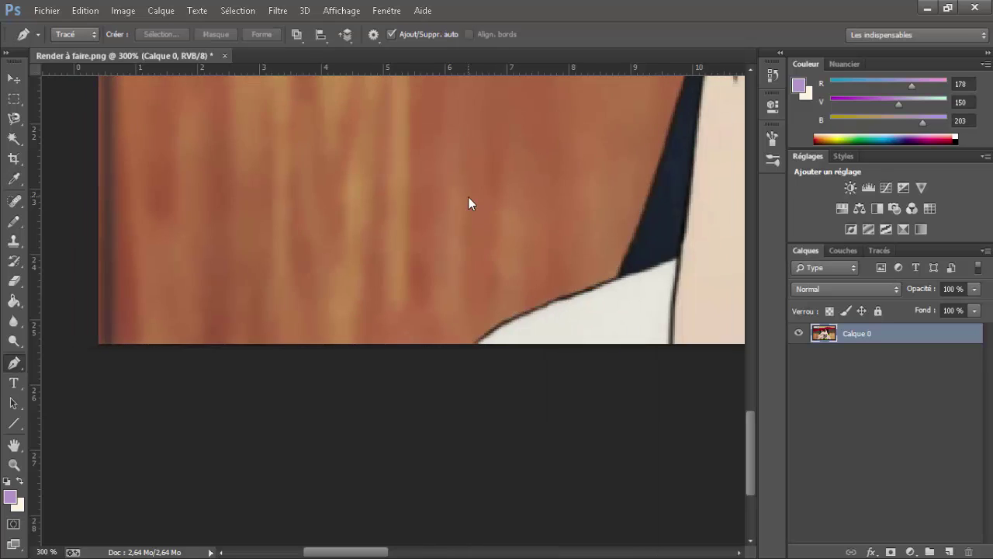
{"action": "scroll", "coordinate": [469, 202], "scroll_direction": "up", "scroll_amount": 6}
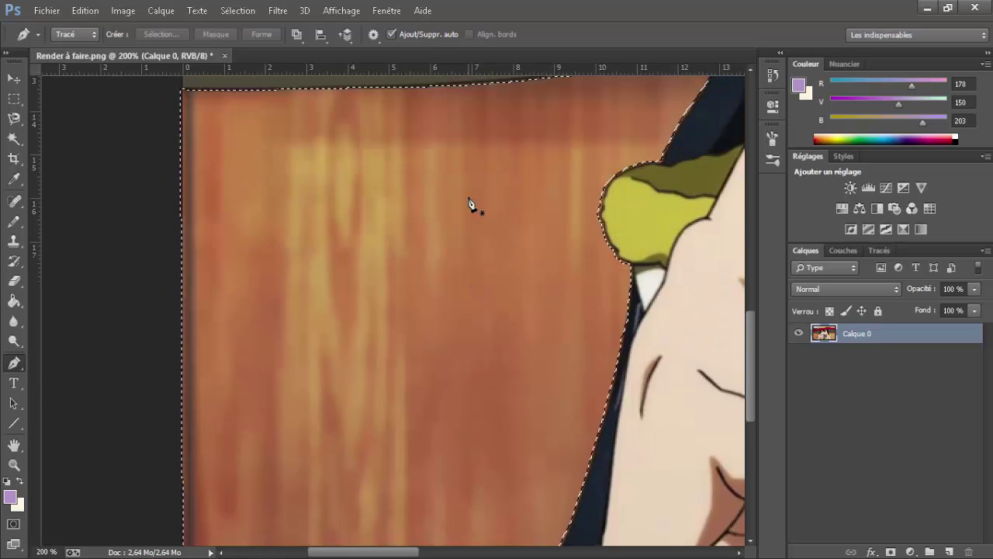
{"action": "key", "text": "Delete"}
{"action": "key", "text": "ctrl+d"}
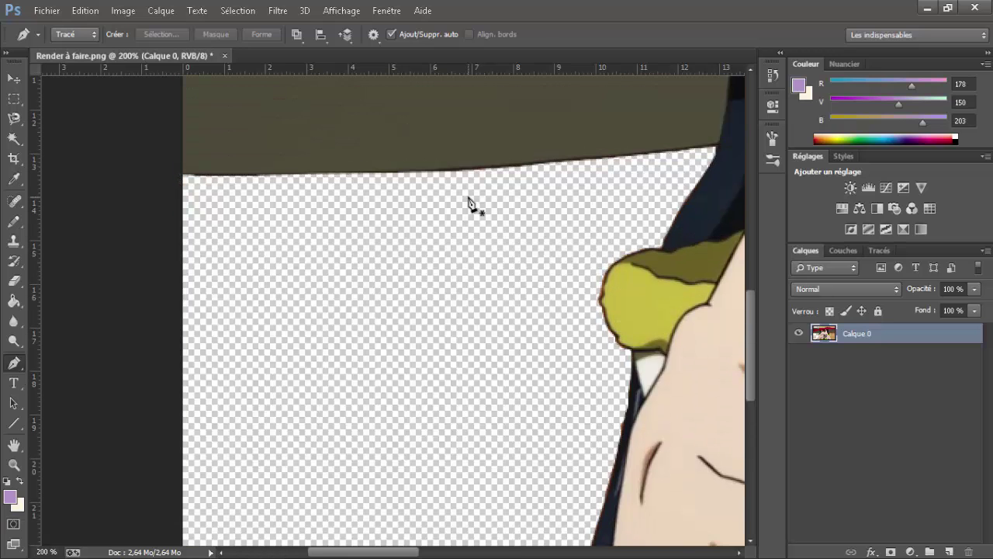
{"action": "key", "text": "ctrl+minus"}
{"action": "key", "text": "ctrl+minus"}
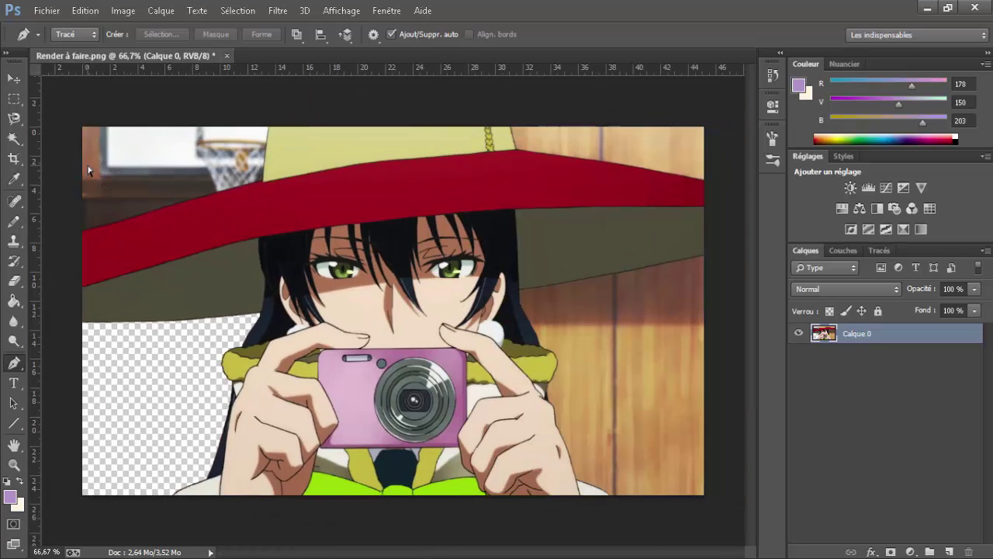
Start a Pen path where the red brim's upper edge meets the image's left border and trace it towards the basketball net.
{"action": "key", "text": "ctrl+plus"}
{"action": "key", "text": "ctrl+plus"}
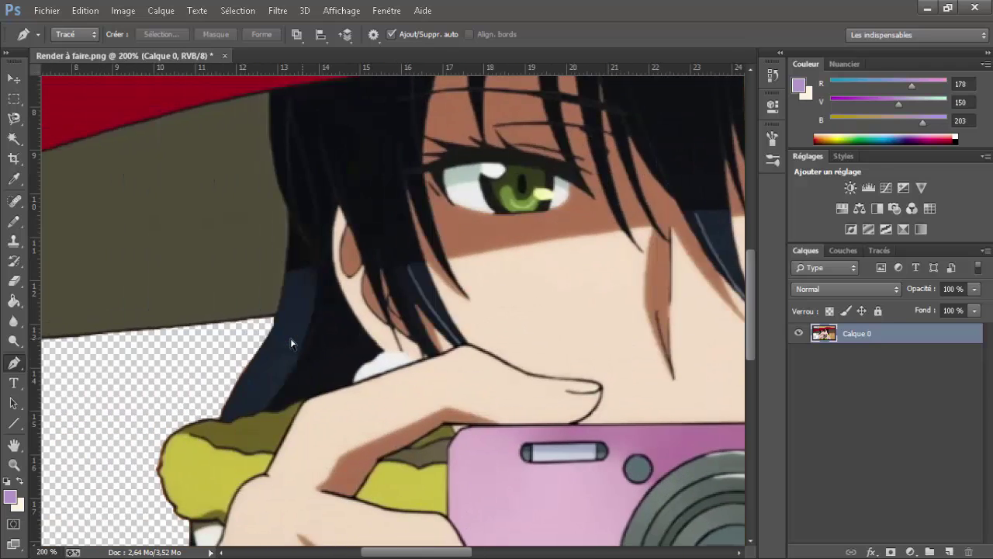
{"action": "scroll", "coordinate": [272, 343], "scroll_direction": "left", "scroll_amount": 7}
{"action": "scroll", "coordinate": [176, 337], "scroll_direction": "up", "scroll_amount": 7}
{"action": "scroll", "coordinate": [184, 334], "scroll_direction": "left", "scroll_amount": 5}
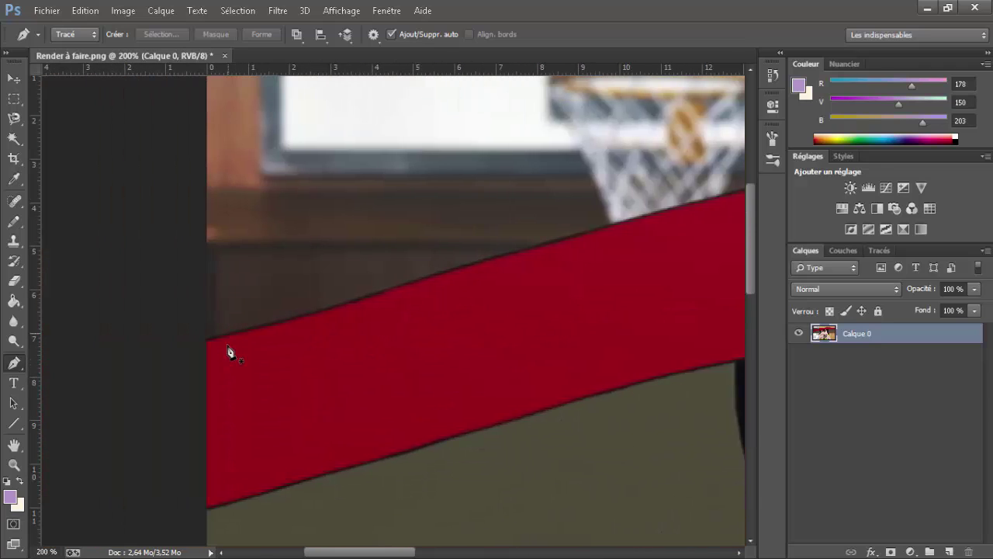
{"action": "left_click", "coordinate": [208, 339]}
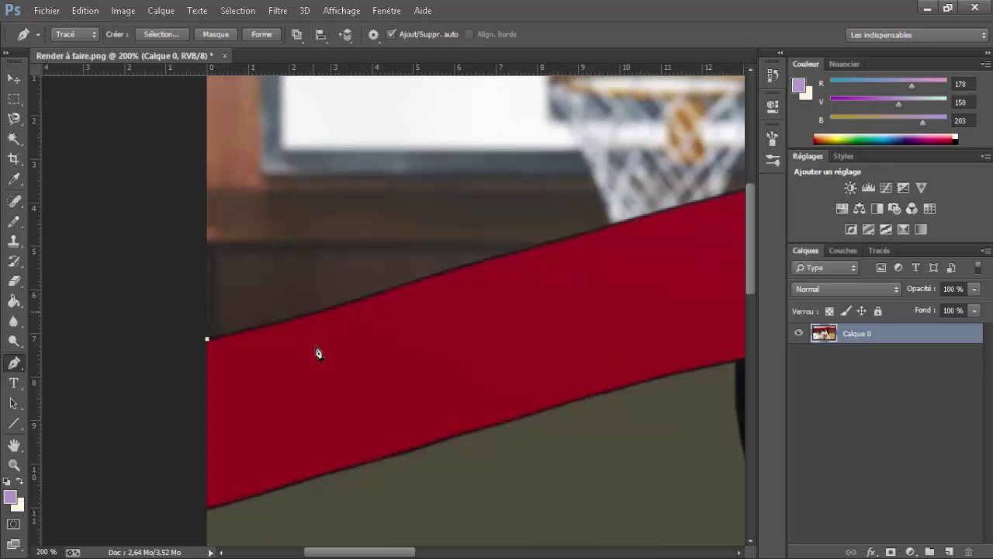
{"action": "left_click", "coordinate": [313, 313]}
{"action": "left_click", "coordinate": [414, 280]}
{"action": "left_click", "coordinate": [516, 251]}
Continue the path along the brim's upper edge past the basketball net to the yellow crown, adjusting anchor points onto the outline.
{"action": "scroll", "coordinate": [506, 298], "scroll_direction": "right", "scroll_amount": 2}
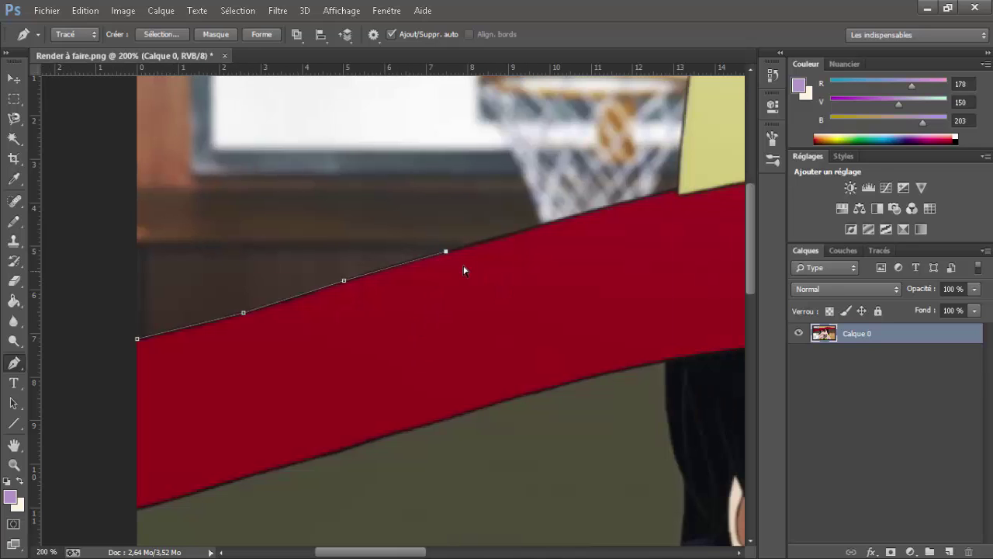
{"action": "left_click_drag", "start_coordinate": [446, 252], "coordinate": [453, 249]}
{"action": "left_click", "coordinate": [534, 228]}
{"action": "scroll", "coordinate": [559, 248], "scroll_direction": "right", "scroll_amount": 1}
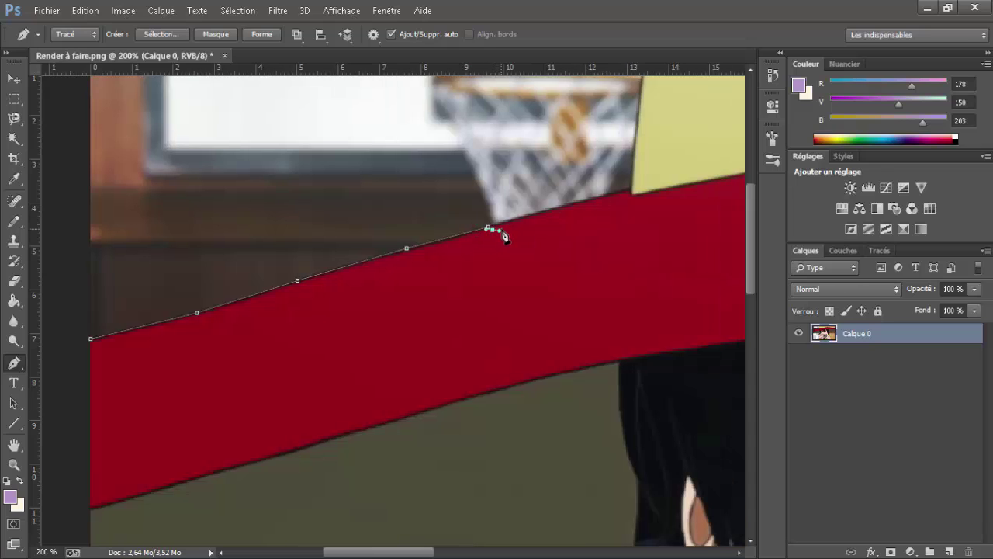
{"action": "key", "text": "ctrl+z"}
{"action": "left_click_drag", "start_coordinate": [489, 227], "coordinate": [492, 225]}
{"action": "left_click", "coordinate": [562, 207]}
{"action": "left_click_drag", "start_coordinate": [610, 216], "coordinate": [517, 289]}
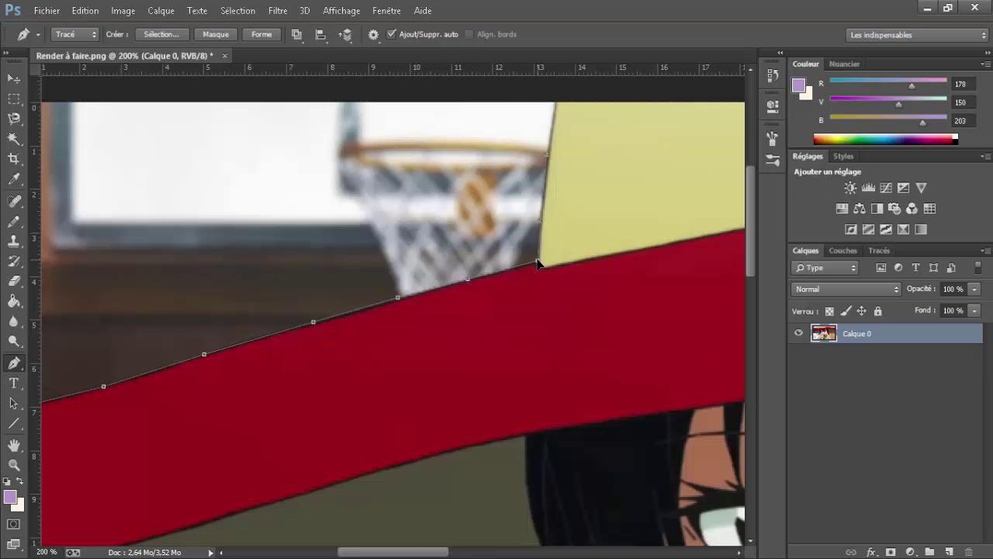
Extend the path up the crown's left edge, around the image's upper-left corner, and close it at the starting point on the brim.
{"action": "scroll", "coordinate": [549, 279], "scroll_direction": "up", "scroll_amount": 3}
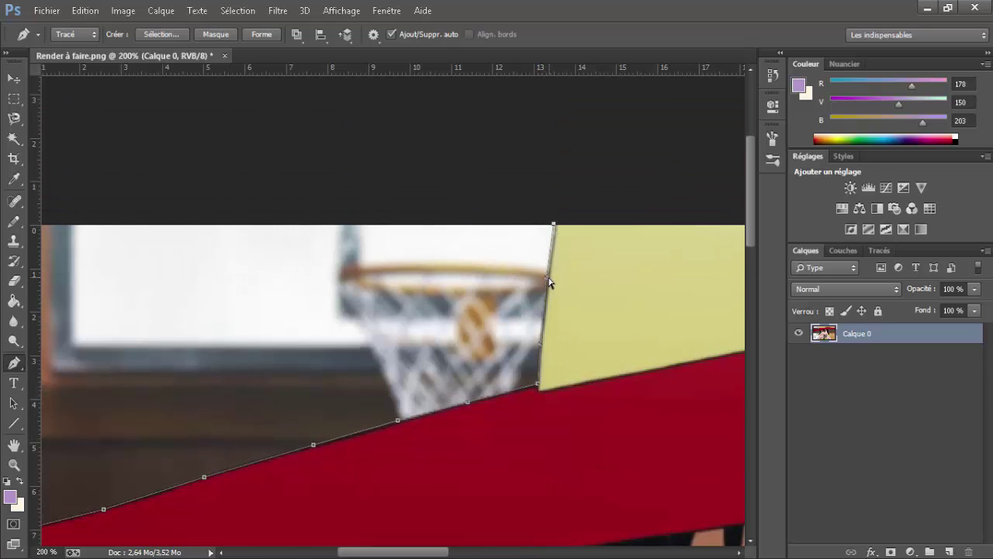
{"action": "left_click", "coordinate": [557, 224]}
{"action": "scroll", "coordinate": [372, 290], "scroll_direction": "up", "scroll_amount": 2}
{"action": "scroll", "coordinate": [373, 290], "scroll_direction": "left", "scroll_amount": 5}
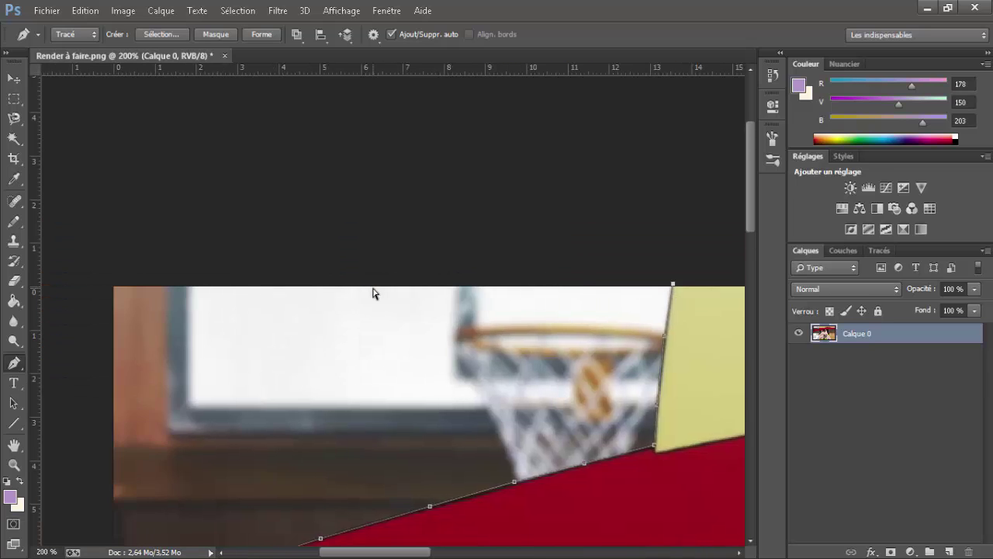
{"action": "left_click", "coordinate": [201, 278]}
{"action": "scroll", "coordinate": [149, 326], "scroll_direction": "right", "scroll_amount": 3}
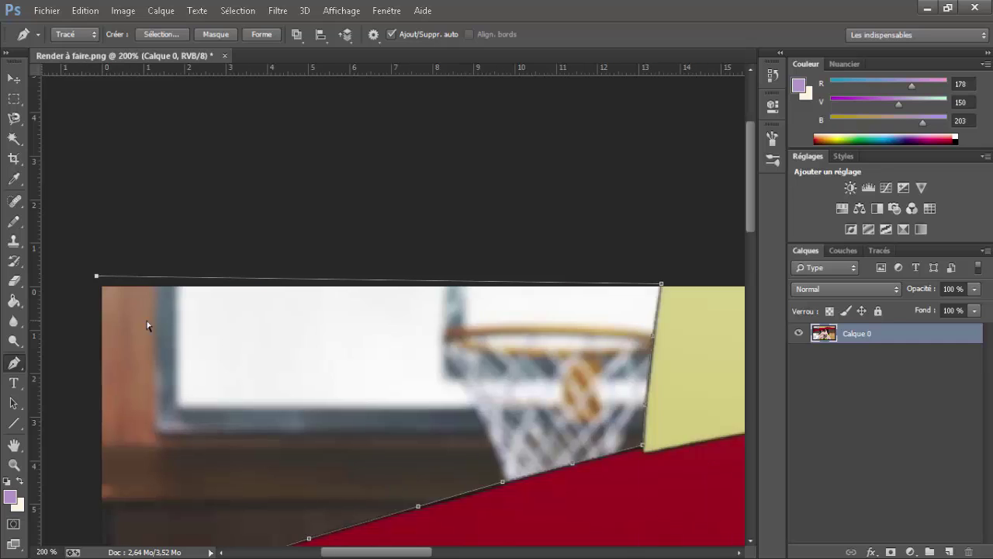
{"action": "scroll", "coordinate": [149, 326], "scroll_direction": "left", "scroll_amount": 4}
{"action": "scroll", "coordinate": [161, 357], "scroll_direction": "down", "scroll_amount": 5}
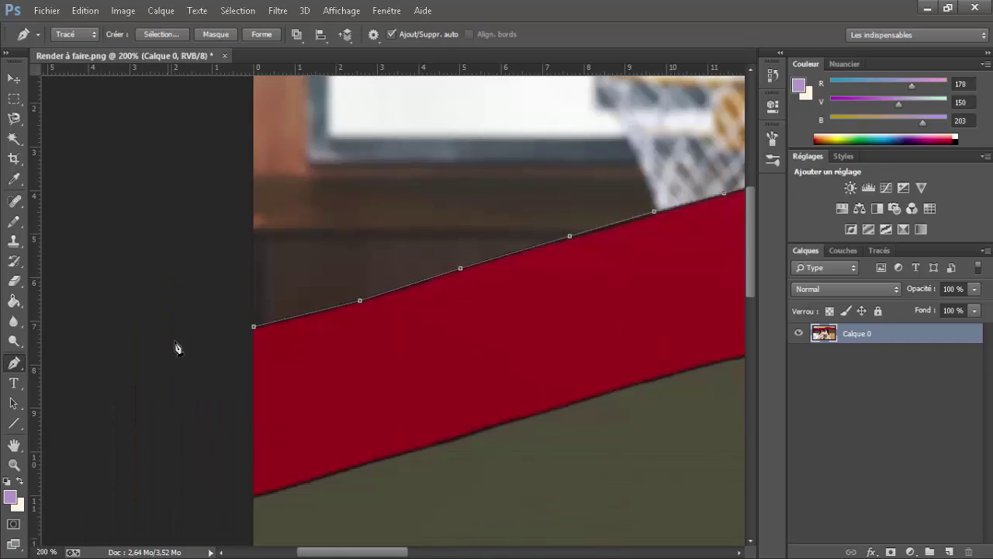
{"action": "left_click", "coordinate": [244, 323]}
{"action": "left_click", "coordinate": [255, 327]}
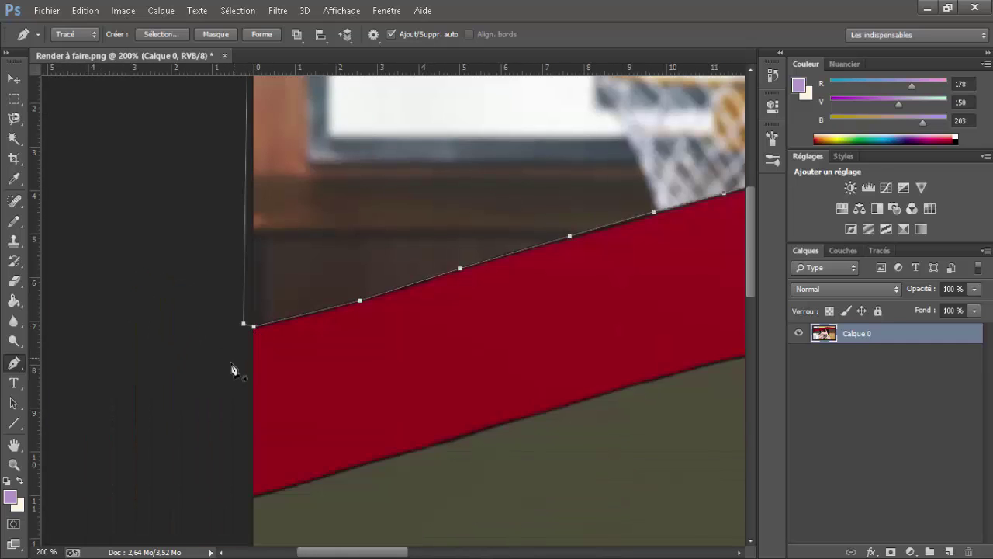
Convert the closed path around the basketball hoop area into a selection, delete the background inside it, and deselect.
{"action": "right_click", "coordinate": [284, 275]}
{"action": "left_click", "coordinate": [339, 256]}
{"action": "key", "text": "Return"}
{"action": "key", "text": "Delete"}
{"action": "key", "text": "ctrl+d"}
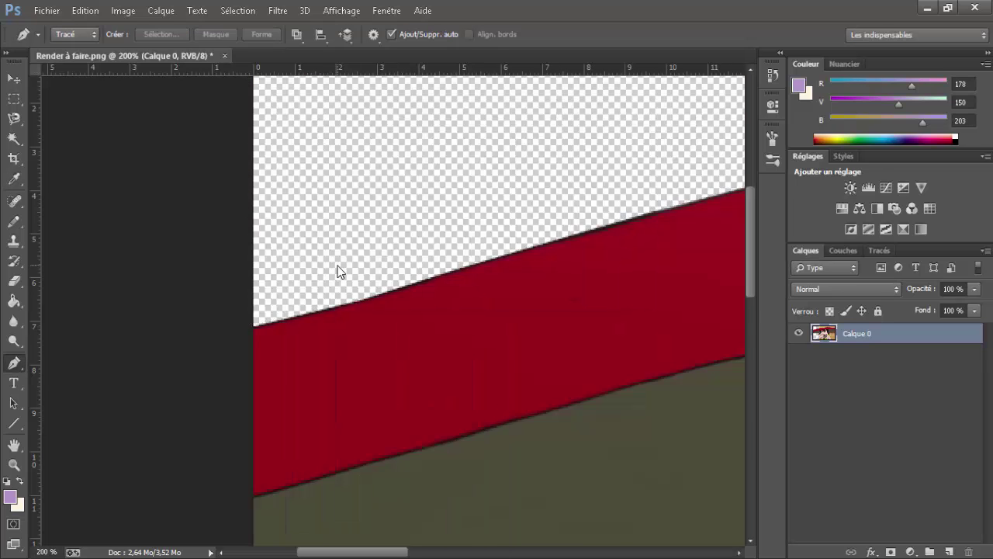
Start a path down the crown's right edge from the image's upper border to the brim, and move its first anchor onto the outline.
{"action": "key", "text": "ctrl+minus"}
{"action": "scroll", "coordinate": [366, 266], "scroll_direction": "right", "scroll_amount": 5}
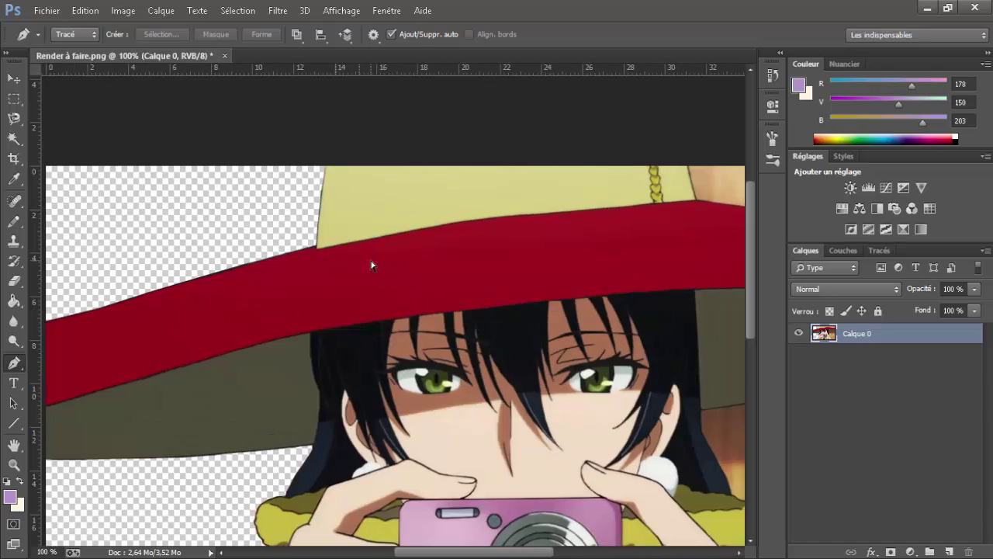
{"action": "scroll", "coordinate": [450, 288], "scroll_direction": "right", "scroll_amount": 6}
{"action": "scroll", "coordinate": [450, 288], "scroll_direction": "up", "scroll_amount": 3}
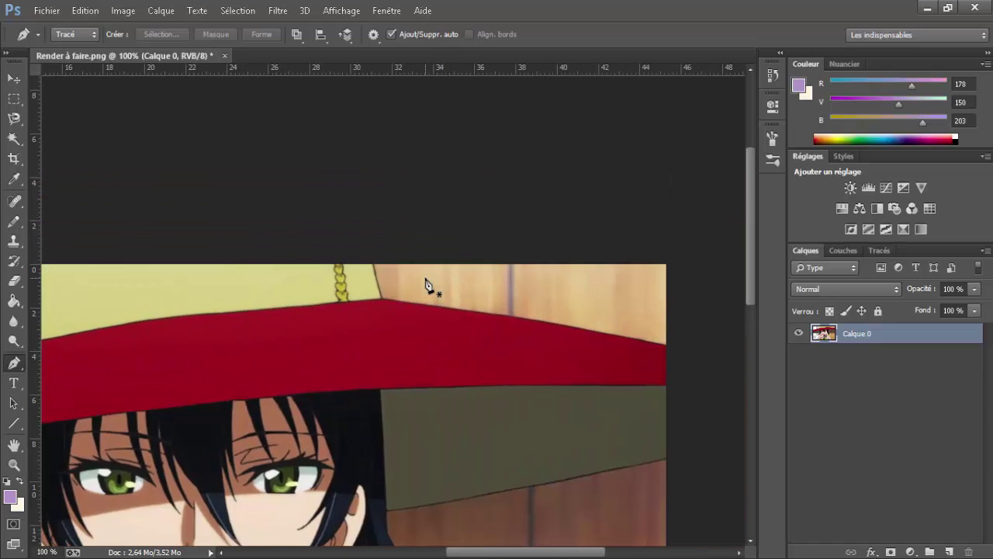
{"action": "key", "text": "ctrl+plus"}
{"action": "key", "text": "ctrl+plus"}
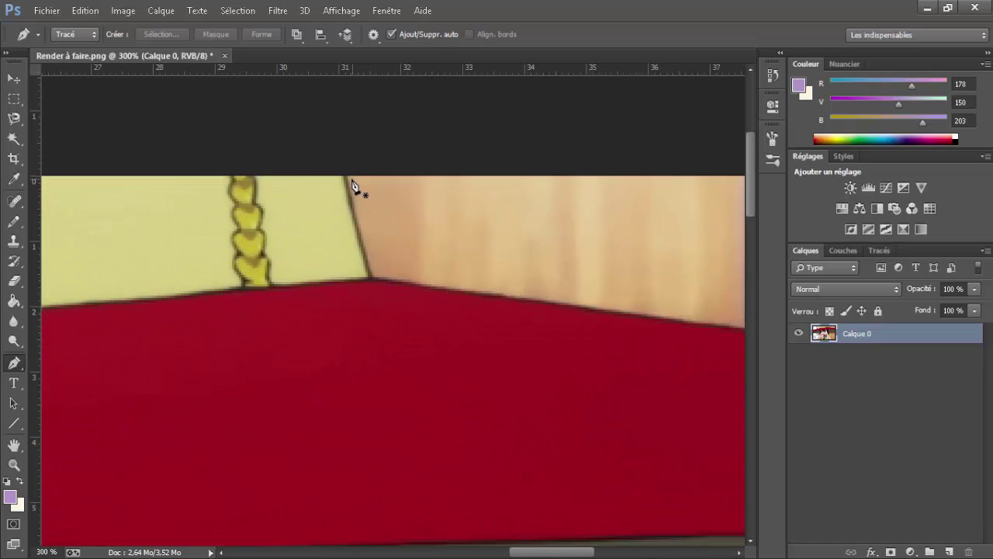
{"action": "left_click", "coordinate": [349, 176]}
{"action": "left_click", "coordinate": [373, 277]}
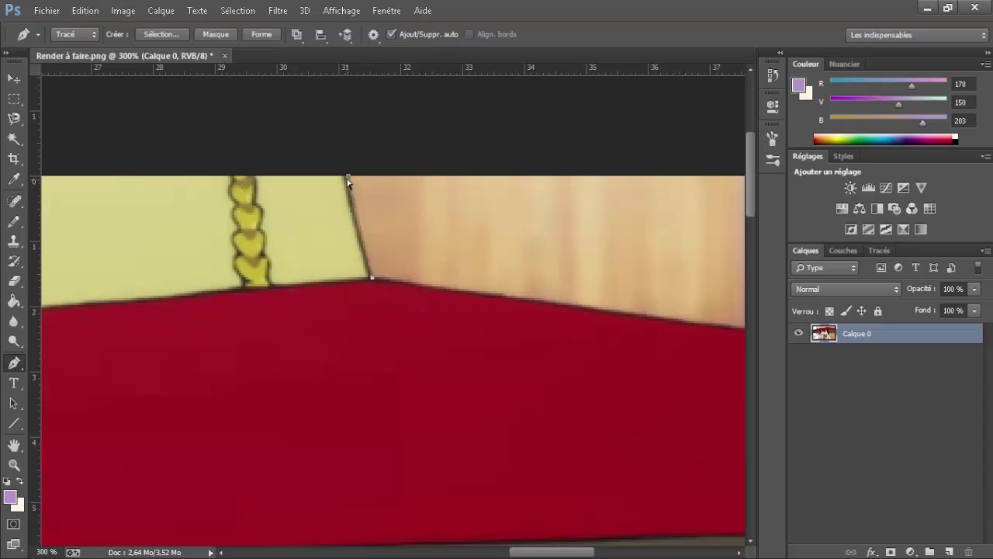
{"action": "left_click_drag", "start_coordinate": [348, 177], "coordinate": [343, 173]}
Trace the brim's upper edge from the crown's right corner partway towards the vertical plank joint in the wooden wall.
{"action": "scroll", "coordinate": [430, 279], "scroll_direction": "down", "scroll_amount": 2}
{"action": "scroll", "coordinate": [403, 237], "scroll_direction": "right", "scroll_amount": 3}
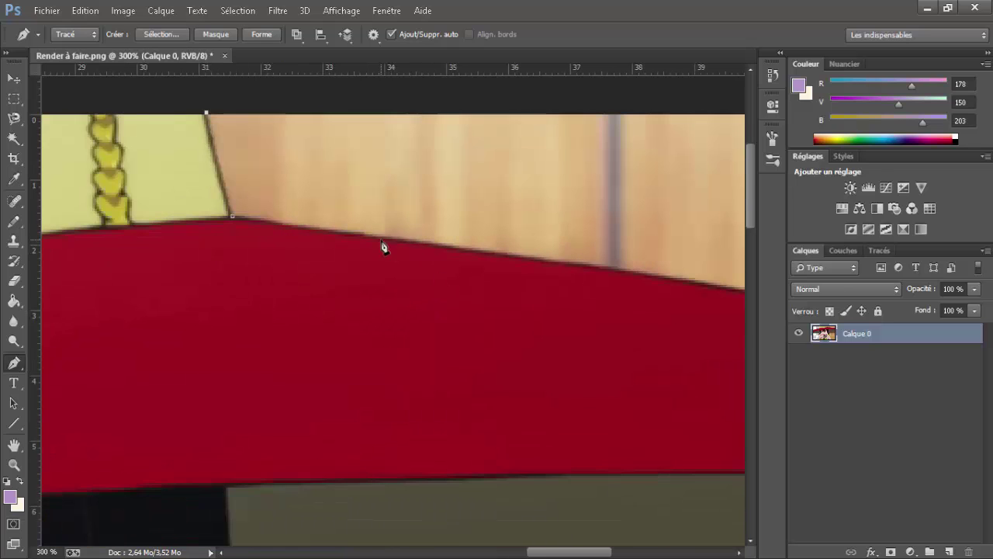
{"action": "left_click", "coordinate": [276, 214]}
{"action": "left_click", "coordinate": [314, 225]}
{"action": "left_click", "coordinate": [347, 228]}
{"action": "left_click", "coordinate": [405, 239]}
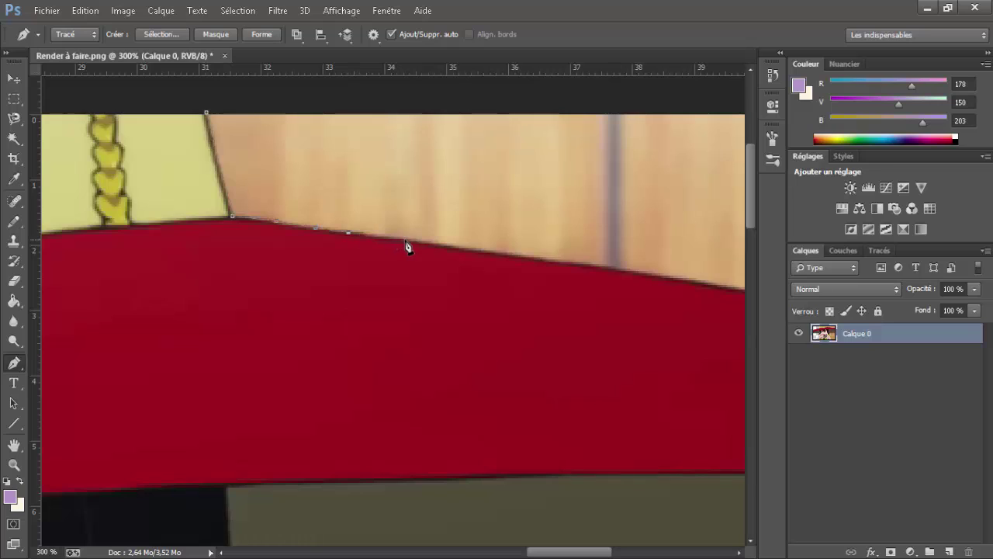
{"action": "left_click", "coordinate": [486, 251]}
{"action": "scroll", "coordinate": [535, 274], "scroll_direction": "right", "scroll_amount": 3}
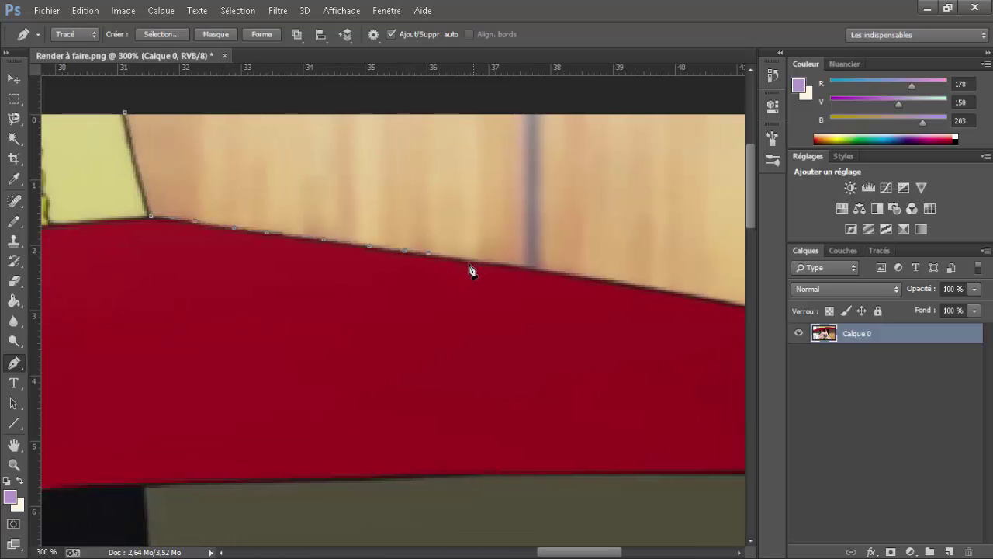
Continue tracing the brim's upper edge past the vertical plank joint with closely spaced anchor points.
{"action": "left_click", "coordinate": [462, 257]}
{"action": "left_click", "coordinate": [501, 263]}
{"action": "scroll", "coordinate": [544, 271], "scroll_direction": "right", "scroll_amount": 1}
{"action": "left_click", "coordinate": [499, 270]}
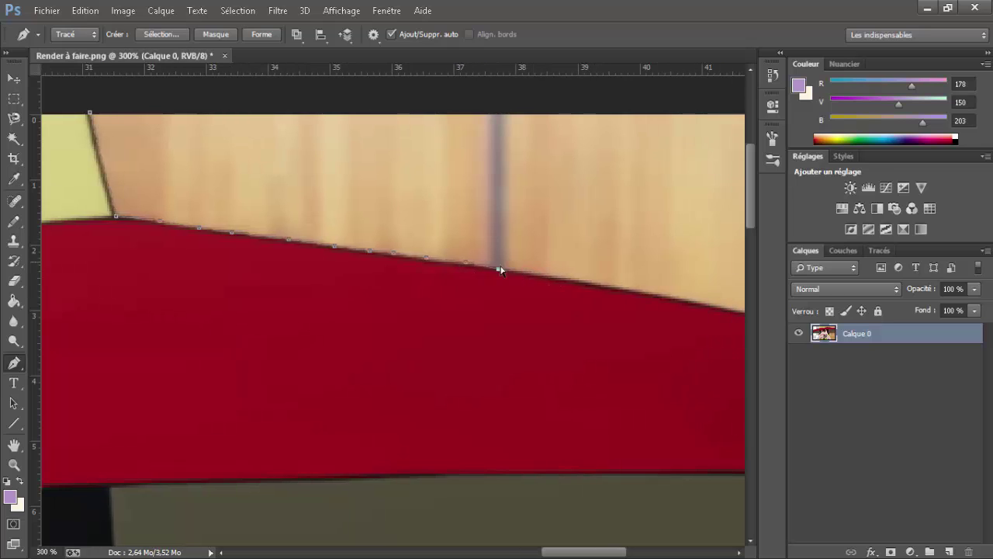
{"action": "scroll", "coordinate": [536, 289], "scroll_direction": "right", "scroll_amount": 2}
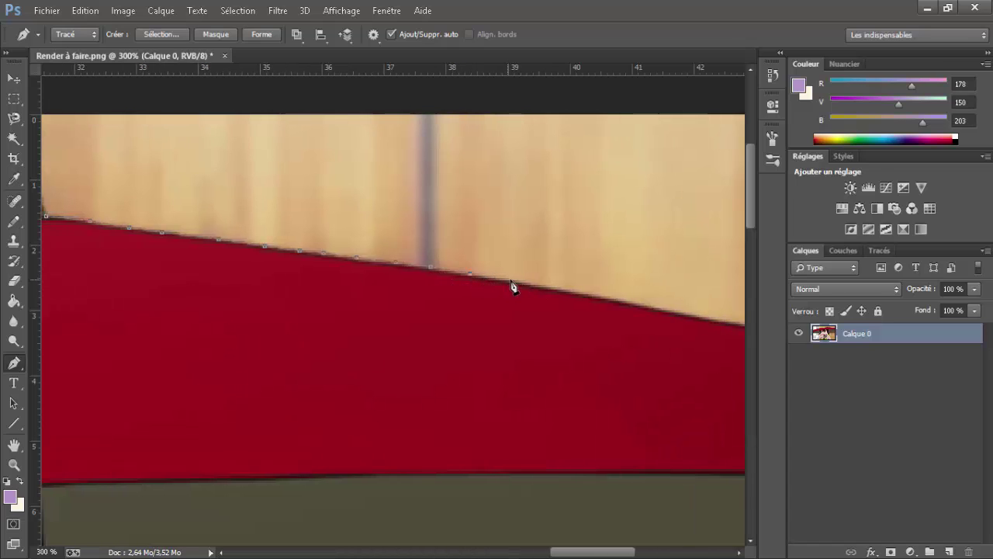
{"action": "left_click", "coordinate": [508, 281]}
{"action": "scroll", "coordinate": [565, 301], "scroll_direction": "right", "scroll_amount": 2}
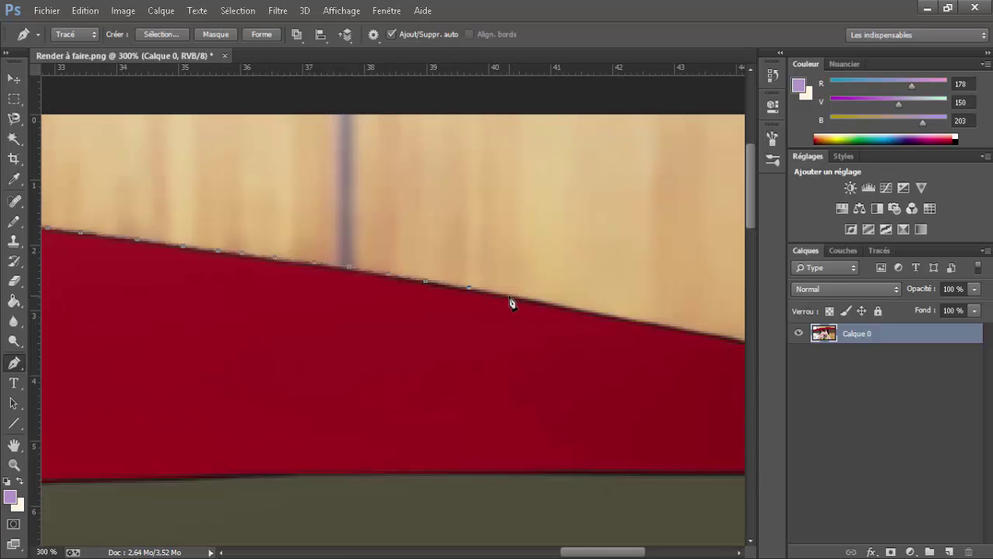
{"action": "left_click", "coordinate": [549, 301]}
{"action": "scroll", "coordinate": [575, 315], "scroll_direction": "right", "scroll_amount": 1}
{"action": "left_click", "coordinate": [536, 310]}
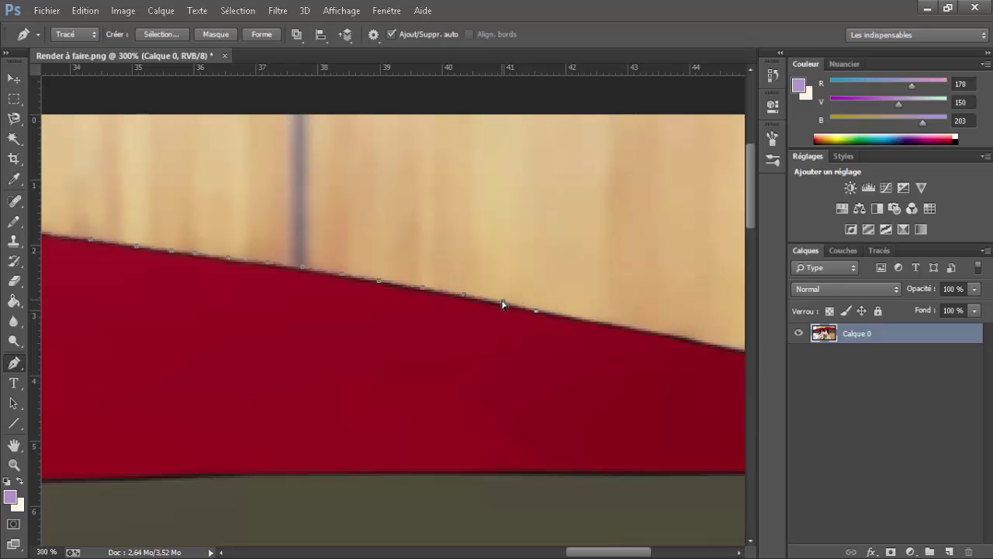
Finish tracing the brim's upper edge to the right border of the image.
{"action": "scroll", "coordinate": [522, 310], "scroll_direction": "right", "scroll_amount": 1}
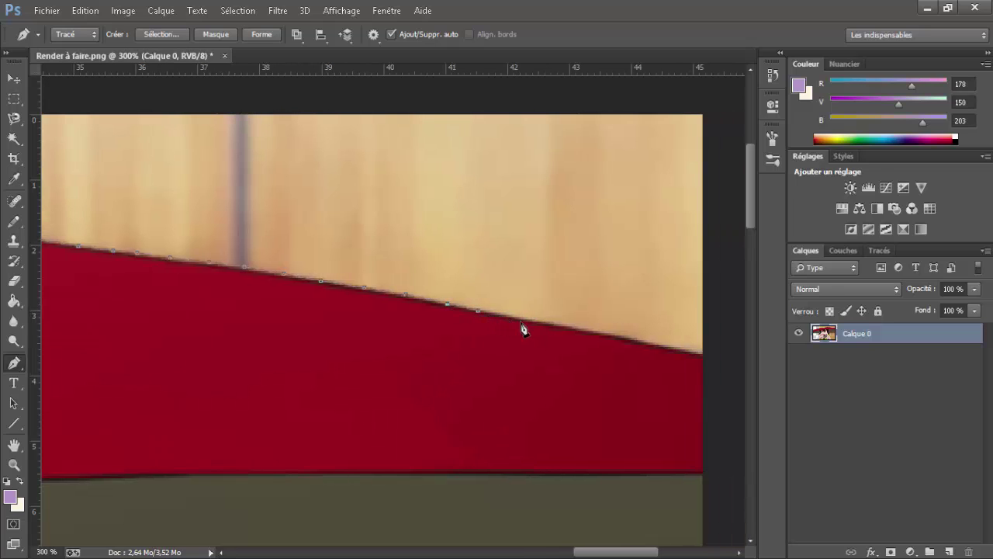
{"action": "left_click", "coordinate": [521, 317]}
{"action": "left_click", "coordinate": [601, 333]}
{"action": "left_click", "coordinate": [646, 340]}
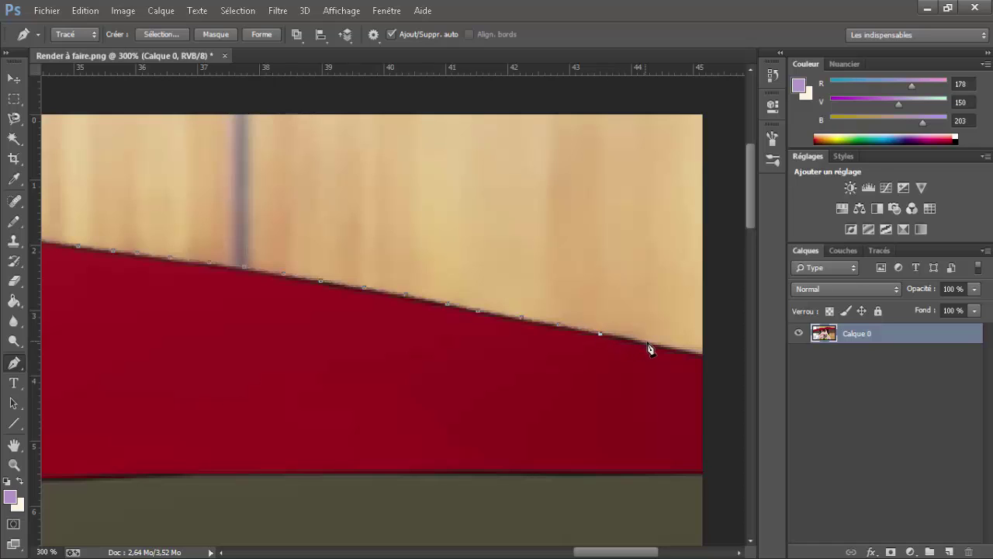
{"action": "left_click", "coordinate": [703, 353]}
Run the path around the image's upper-right corner, above the upper border, and close it at the starting point on the crown.
{"action": "left_click", "coordinate": [705, 108]}
{"action": "key", "text": "ctrl+z"}
{"action": "left_click", "coordinate": [712, 108]}
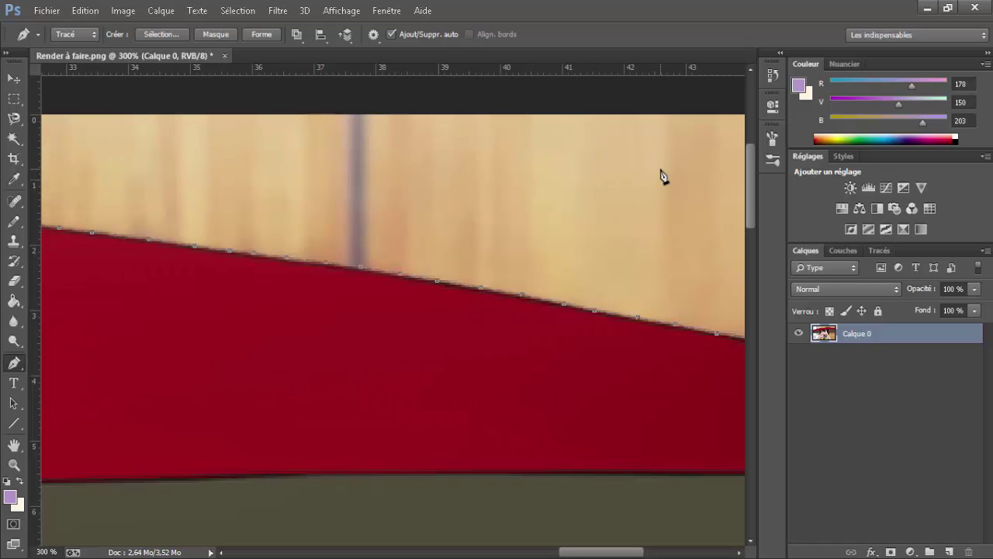
{"action": "scroll", "coordinate": [675, 169], "scroll_direction": "up", "scroll_amount": 3}
{"action": "left_click", "coordinate": [356, 204]}
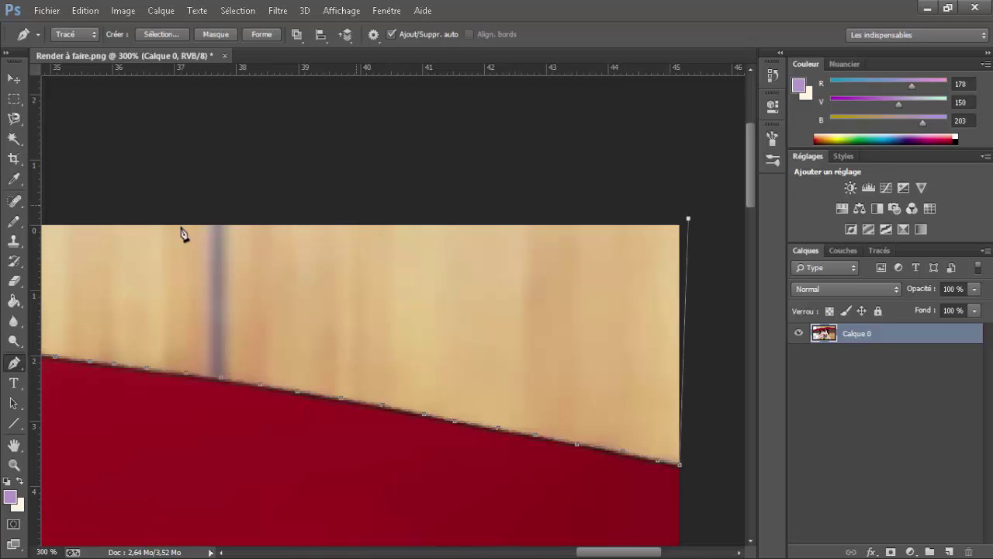
{"action": "scroll", "coordinate": [166, 225], "scroll_direction": "left", "scroll_amount": 5}
{"action": "scroll", "coordinate": [183, 229], "scroll_direction": "left", "scroll_amount": 2}
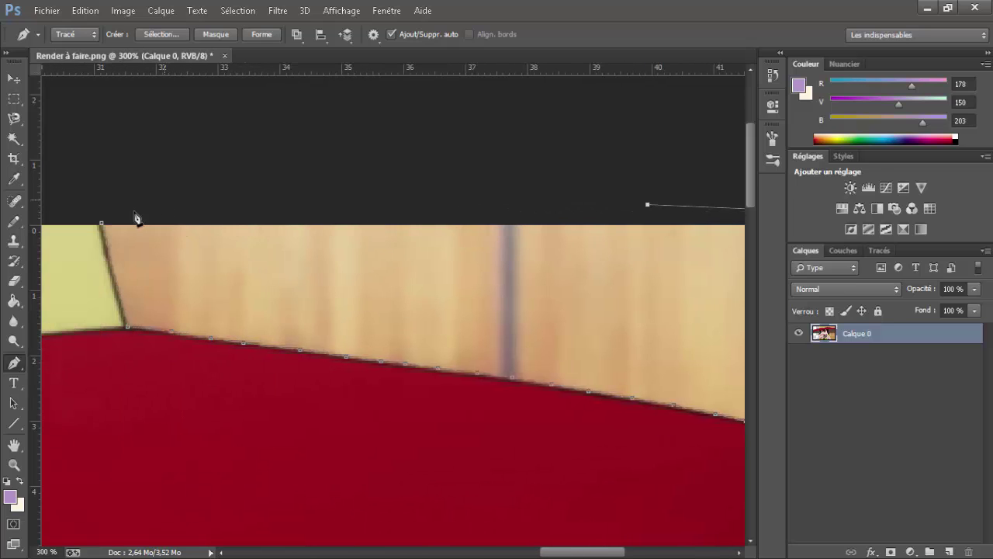
{"action": "left_click", "coordinate": [164, 199]}
{"action": "left_click", "coordinate": [102, 225]}
Convert the closed path right of the crown into a selection, delete the wooden background above the brim, and deselect.
{"action": "right_click", "coordinate": [165, 237]}
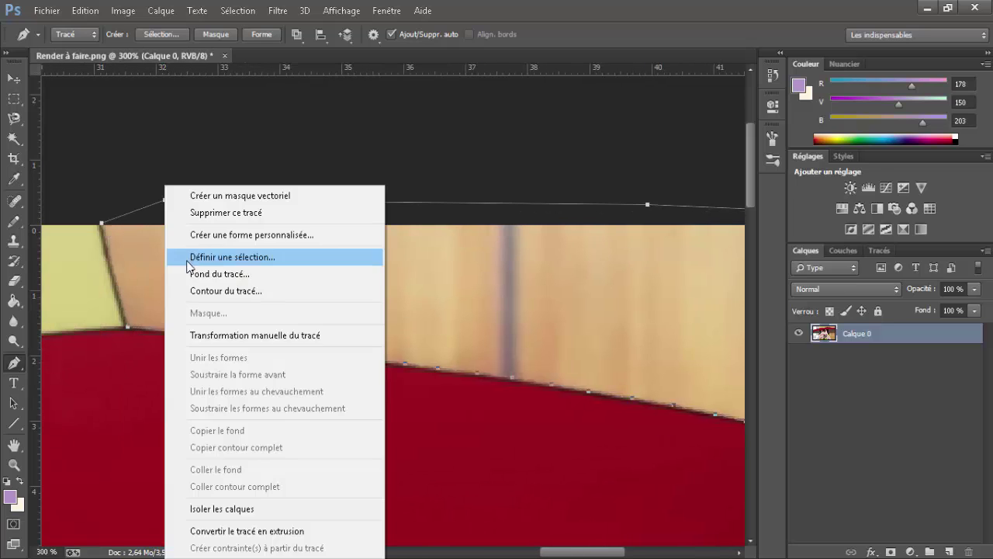
{"action": "left_click", "coordinate": [261, 263]}
{"action": "key", "text": "Return"}
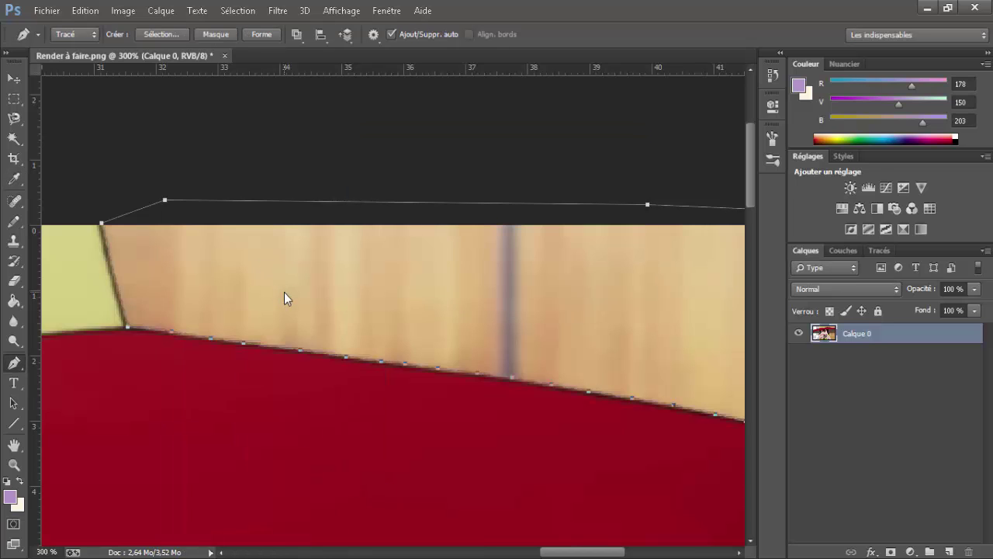
{"action": "key", "text": "Delete"}
{"action": "key", "text": "ctrl+d"}
Examine the whole cut-out and the remaining wooden background beside the hair and under the brim on the image's right side.
{"action": "key", "text": "ctrl+minus"}
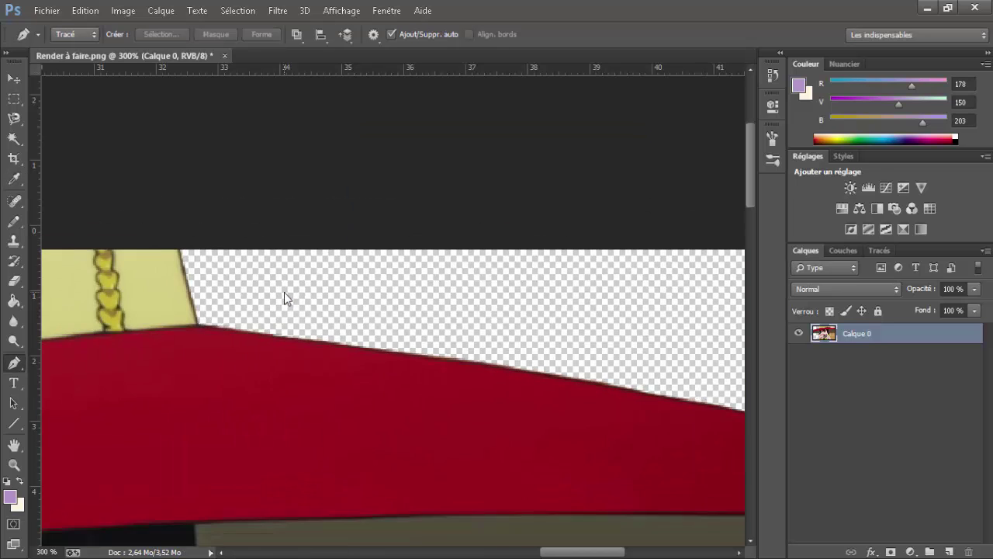
{"action": "key", "text": "ctrl+minus"}
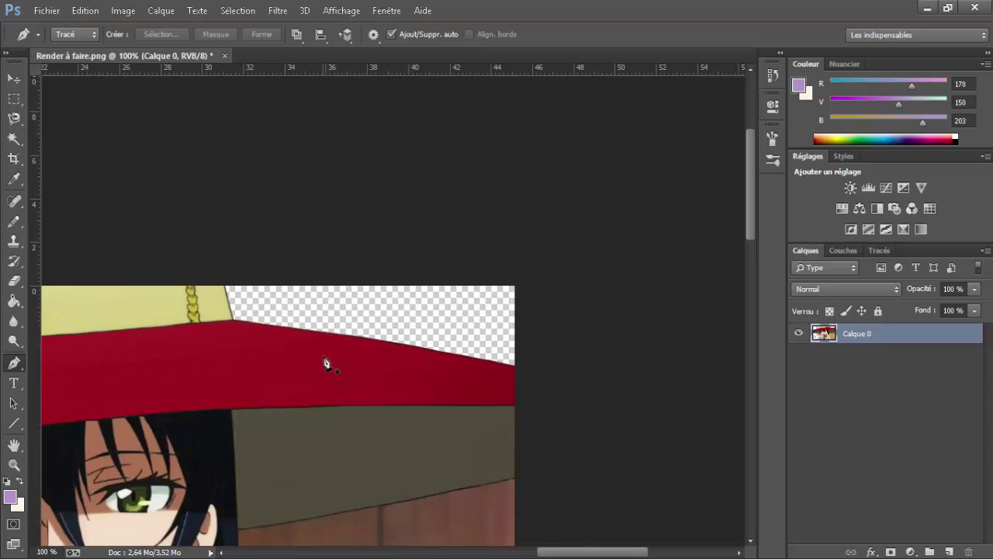
{"action": "scroll", "coordinate": [325, 361], "scroll_direction": "down", "scroll_amount": 10}
{"action": "scroll", "coordinate": [326, 362], "scroll_direction": "left", "scroll_amount": 7}
{"action": "scroll", "coordinate": [326, 362], "scroll_direction": "up", "scroll_amount": 2}
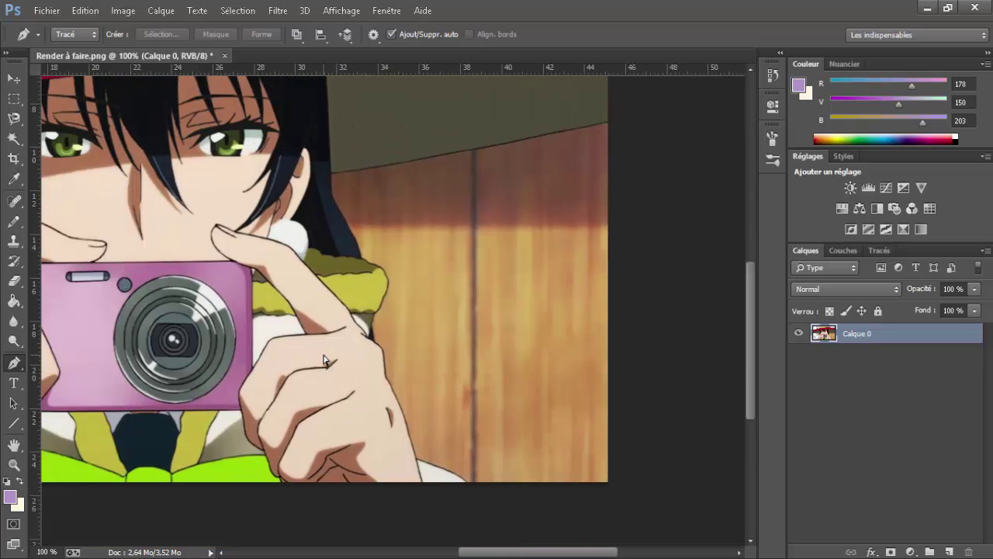
{"action": "key", "text": "ctrl+minus"}
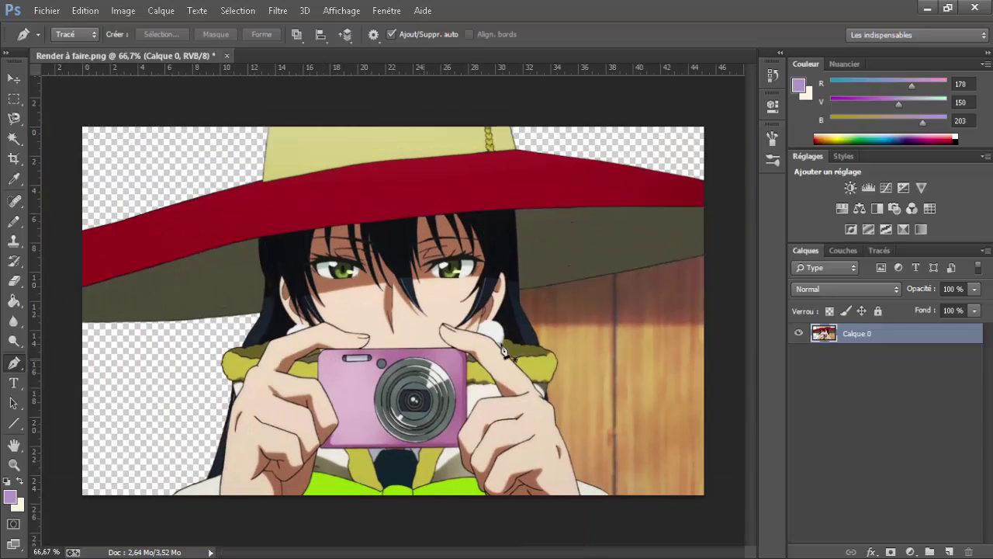
{"action": "key", "text": "ctrl+plus"}
{"action": "key", "text": "ctrl+plus"}
{"action": "scroll", "coordinate": [543, 338], "scroll_direction": "right", "scroll_amount": 4}
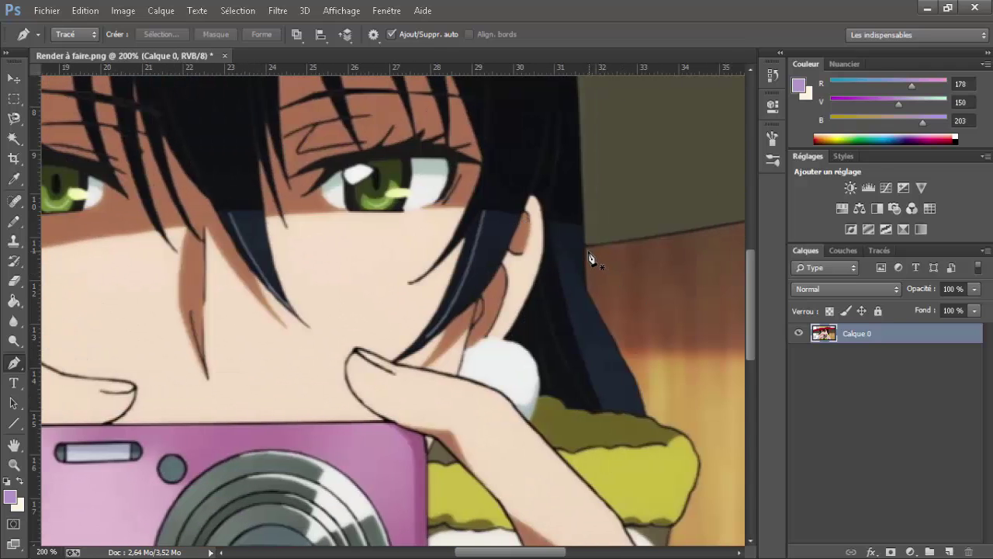
Start a new path under the brim and trace the outer edge of the long hair down to the yellow collar.
{"action": "left_click", "coordinate": [589, 250]}
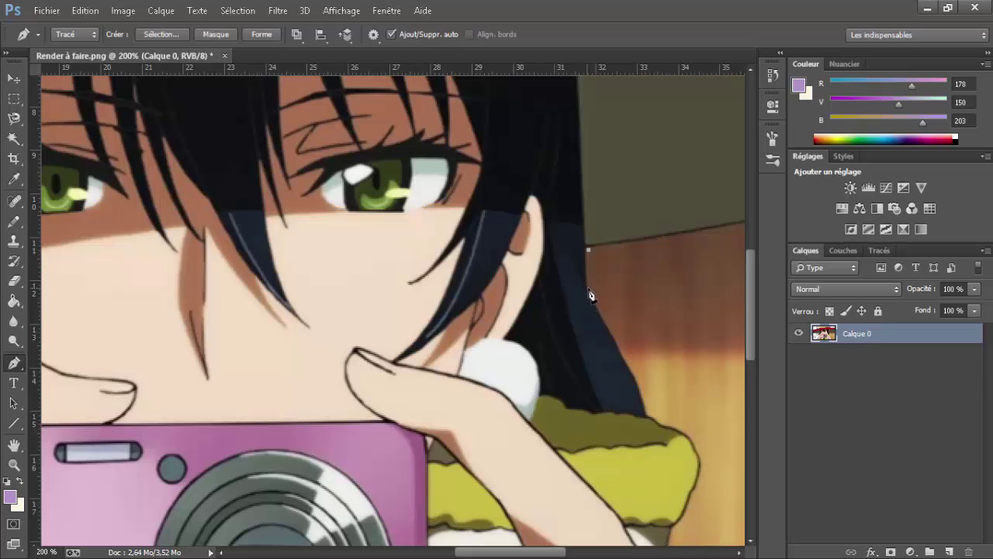
{"action": "left_click", "coordinate": [588, 288]}
{"action": "left_click", "coordinate": [600, 313]}
{"action": "left_click_drag", "start_coordinate": [622, 344], "coordinate": [588, 295]}
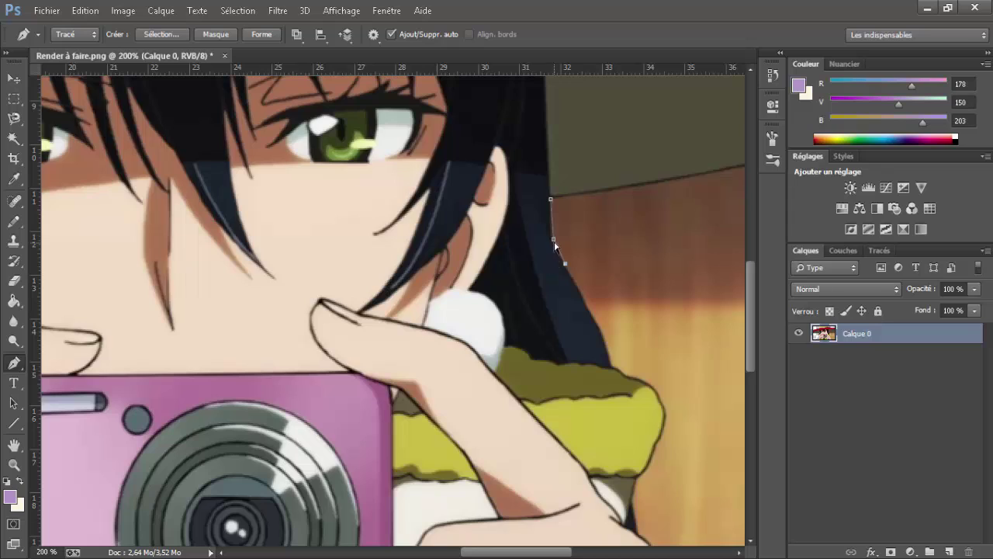
{"action": "left_click_drag", "start_coordinate": [554, 241], "coordinate": [552, 241]}
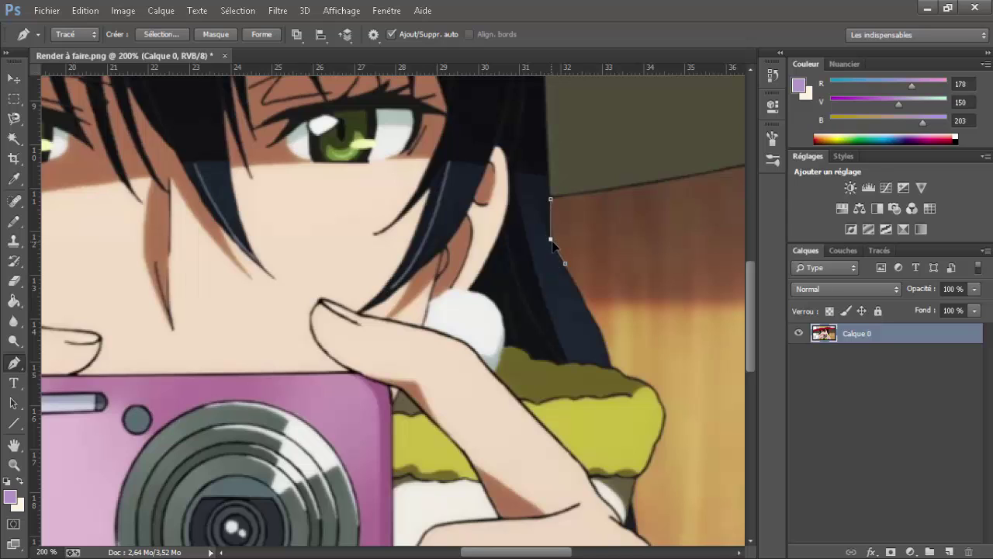
{"action": "left_click", "coordinate": [583, 293]}
{"action": "left_click", "coordinate": [597, 322]}
{"action": "left_click", "coordinate": [605, 335]}
{"action": "key", "text": "ctrl+plus"}
{"action": "key", "text": "ctrl+plus"}
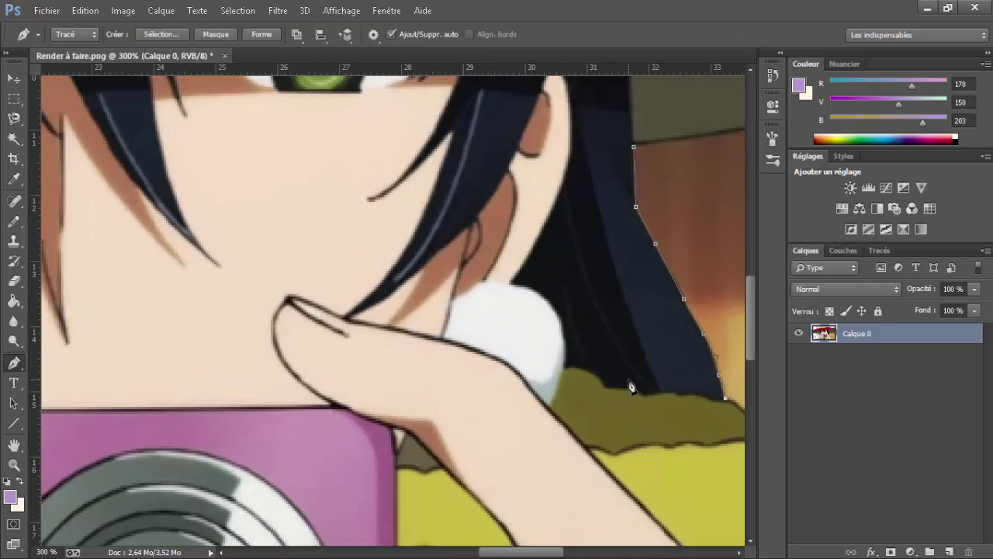
Continue the path along the yellow collar's upper edge, from the hair to its rounded outer corner.
{"action": "scroll", "coordinate": [683, 236], "scroll_direction": "right", "scroll_amount": 5}
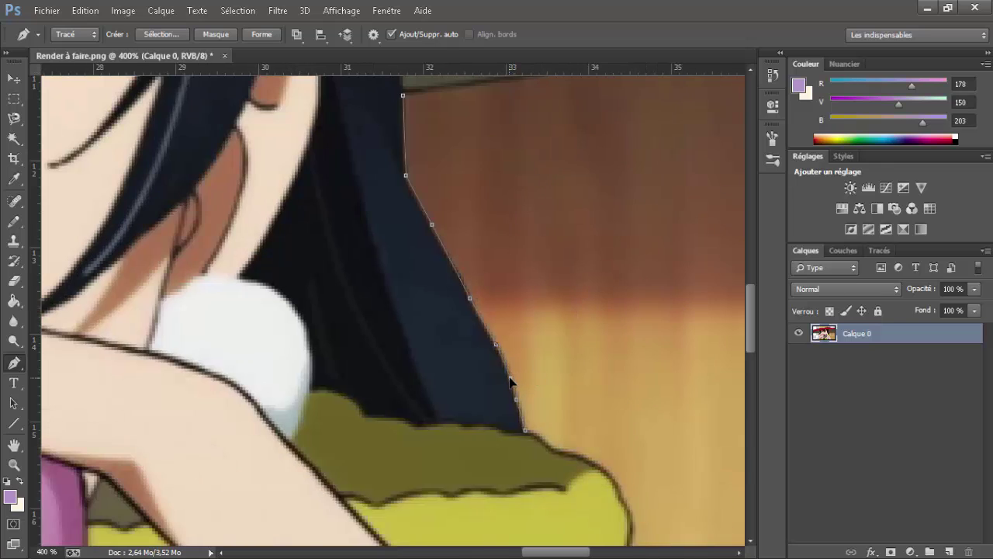
{"action": "scroll", "coordinate": [543, 426], "scroll_direction": "down", "scroll_amount": 2}
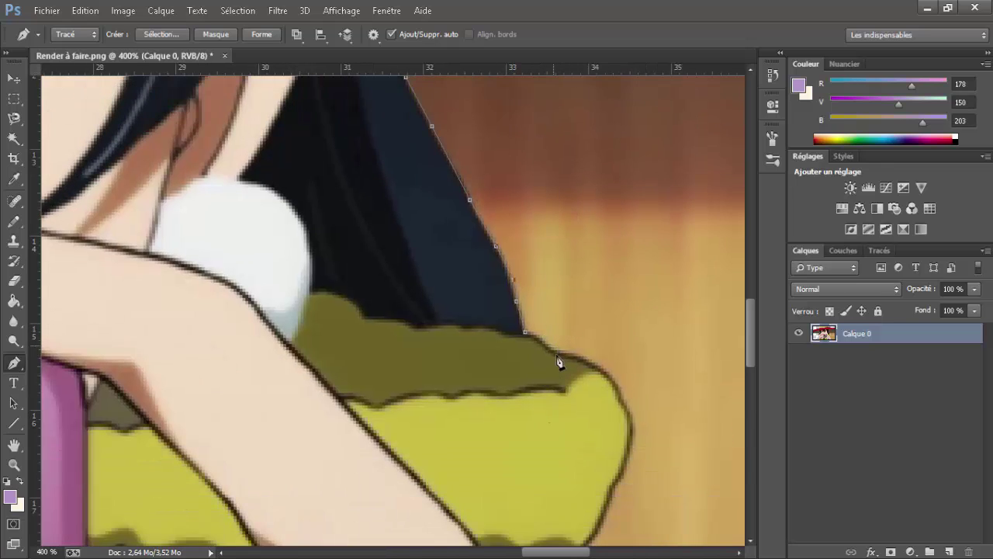
{"action": "left_click", "coordinate": [555, 347]}
{"action": "left_click", "coordinate": [581, 354]}
{"action": "left_click_drag", "start_coordinate": [555, 349], "coordinate": [554, 353]}
{"action": "left_click", "coordinate": [580, 354]}
{"action": "left_click", "coordinate": [592, 362]}
{"action": "scroll", "coordinate": [613, 391], "scroll_direction": "right", "scroll_amount": 3}
{"action": "scroll", "coordinate": [555, 380], "scroll_direction": "down", "scroll_amount": 2}
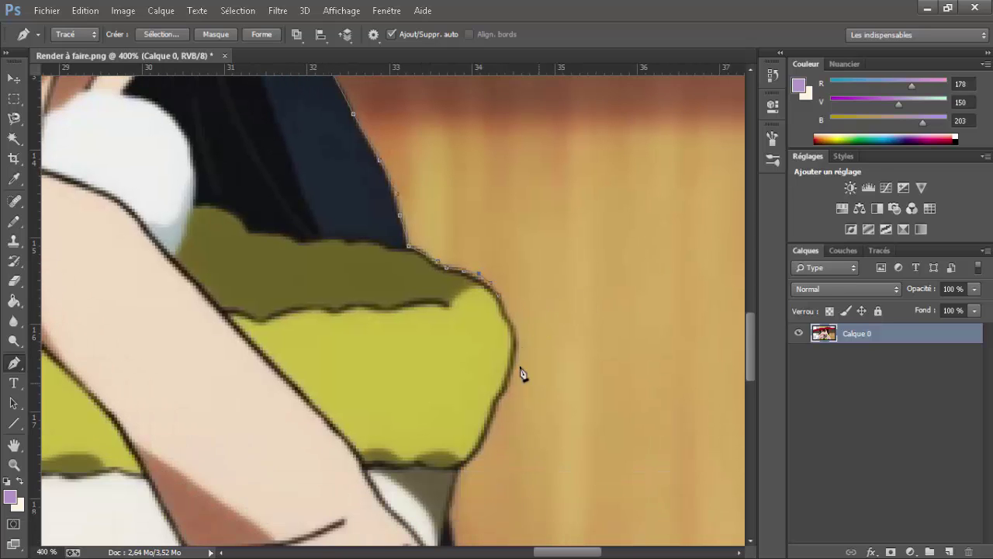
Trace the collar's rounded outer side down to its lower corner.
{"action": "left_click", "coordinate": [510, 310]}
{"action": "left_click", "coordinate": [519, 366]}
{"action": "left_click", "coordinate": [504, 392]}
{"action": "scroll", "coordinate": [521, 412], "scroll_direction": "down", "scroll_amount": 3}
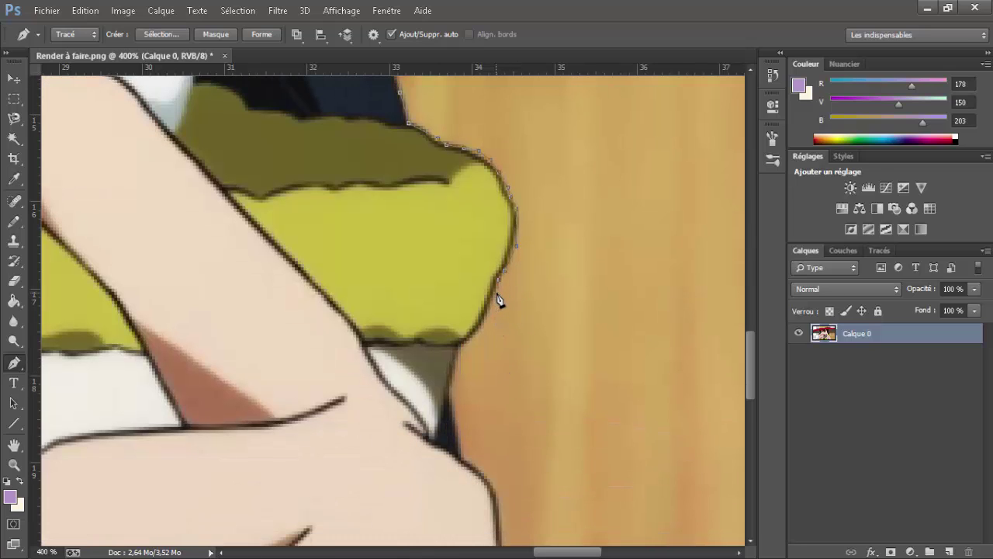
{"action": "left_click", "coordinate": [463, 344]}
Trace the clothing and dark hair tip below the collar, continuing around the knuckle onto the hand's outer edge.
{"action": "scroll", "coordinate": [467, 381], "scroll_direction": "down", "scroll_amount": 3}
{"action": "left_click", "coordinate": [448, 316]}
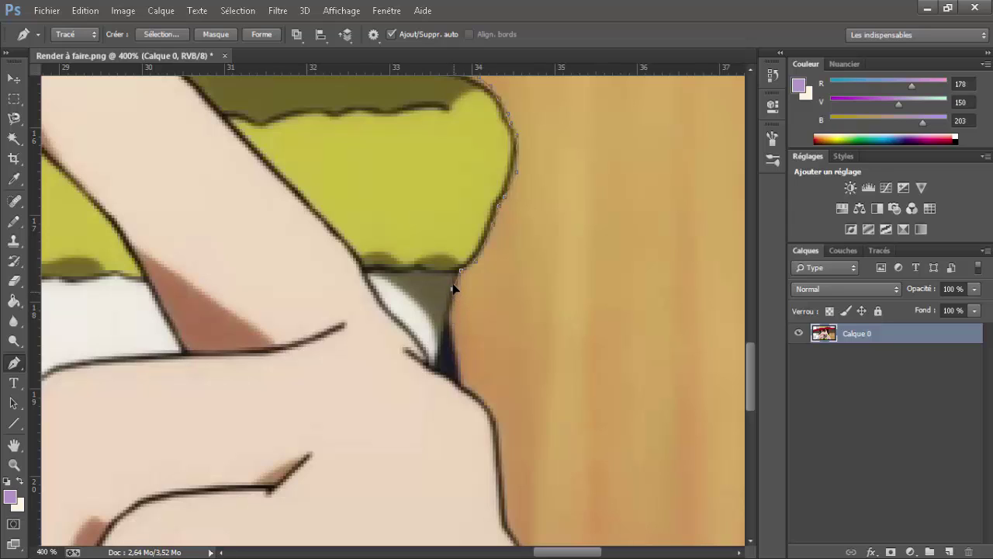
{"action": "left_click", "coordinate": [449, 332]}
{"action": "scroll", "coordinate": [469, 400], "scroll_direction": "down", "scroll_amount": 2}
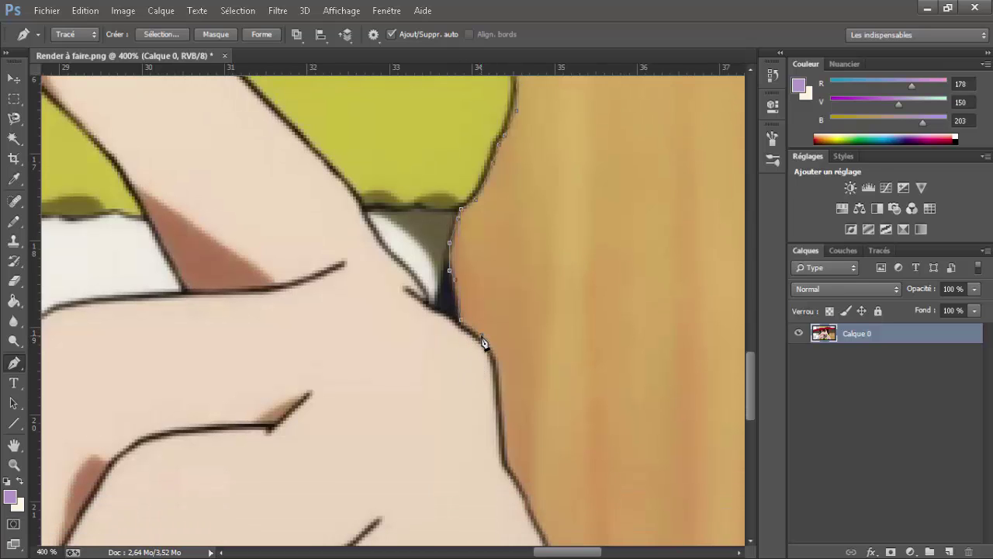
{"action": "scroll", "coordinate": [489, 361], "scroll_direction": "right", "scroll_amount": 2}
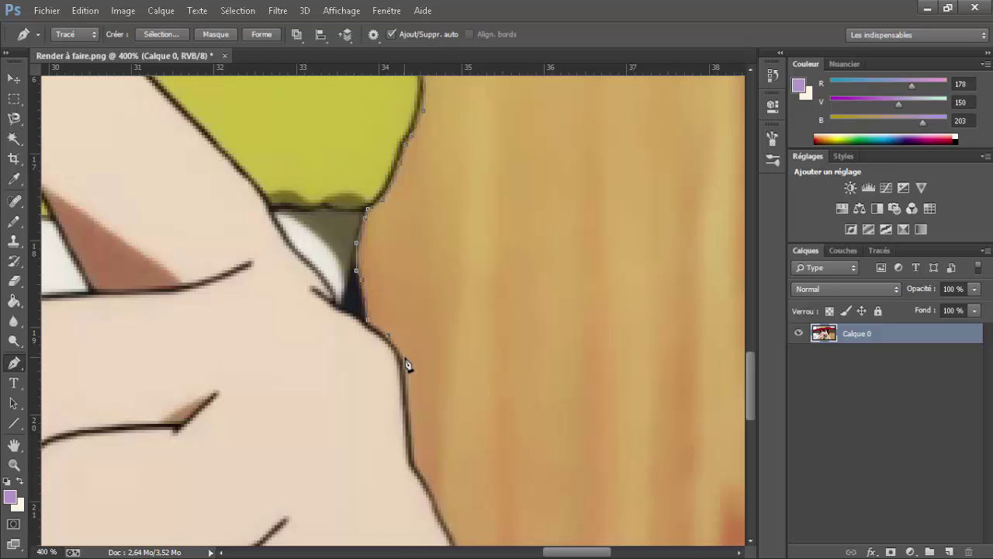
{"action": "scroll", "coordinate": [414, 392], "scroll_direction": "down", "scroll_amount": 2}
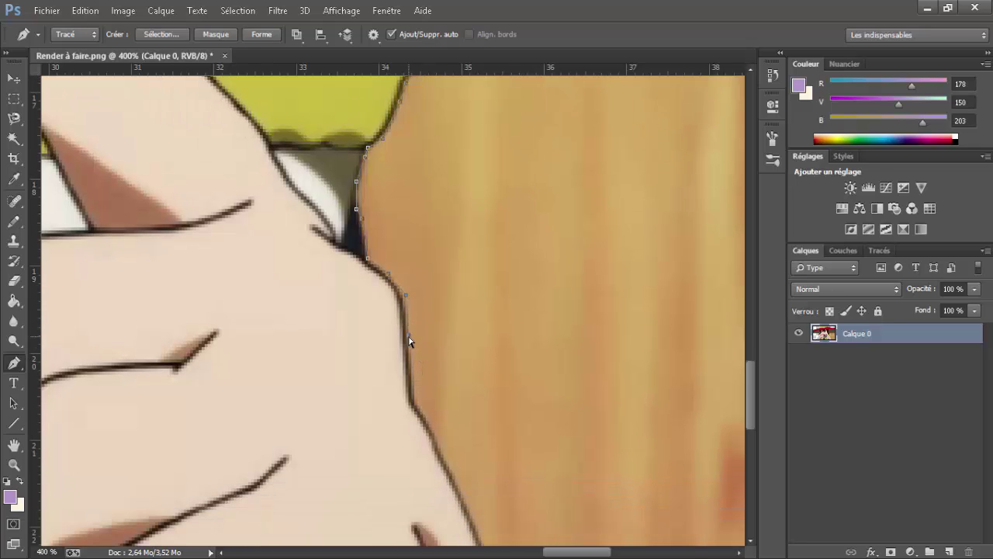
{"action": "scroll", "coordinate": [409, 341], "scroll_direction": "down", "scroll_amount": 4}
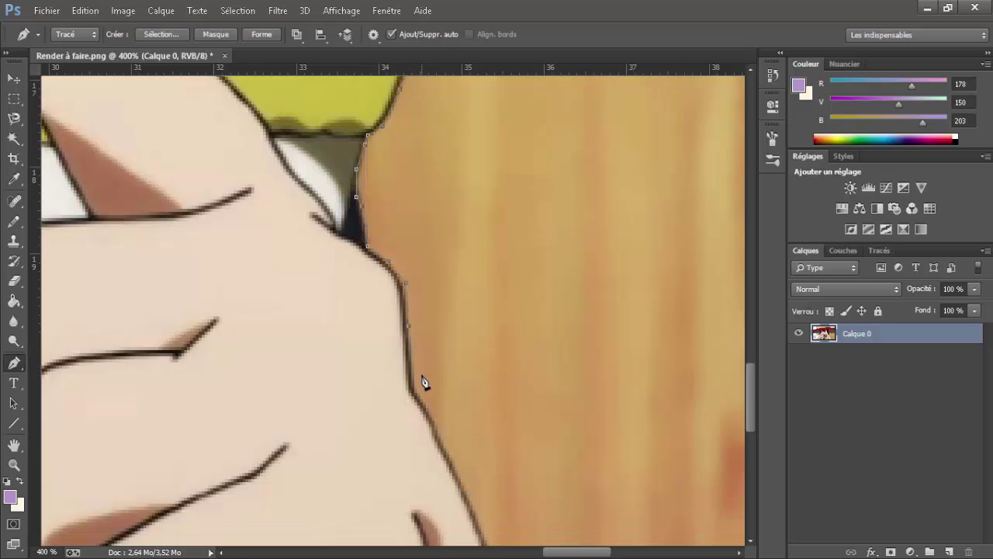
Continue the path down the outer edge of the hand and wrist toward the white sleeve.
{"action": "left_click", "coordinate": [413, 279]}
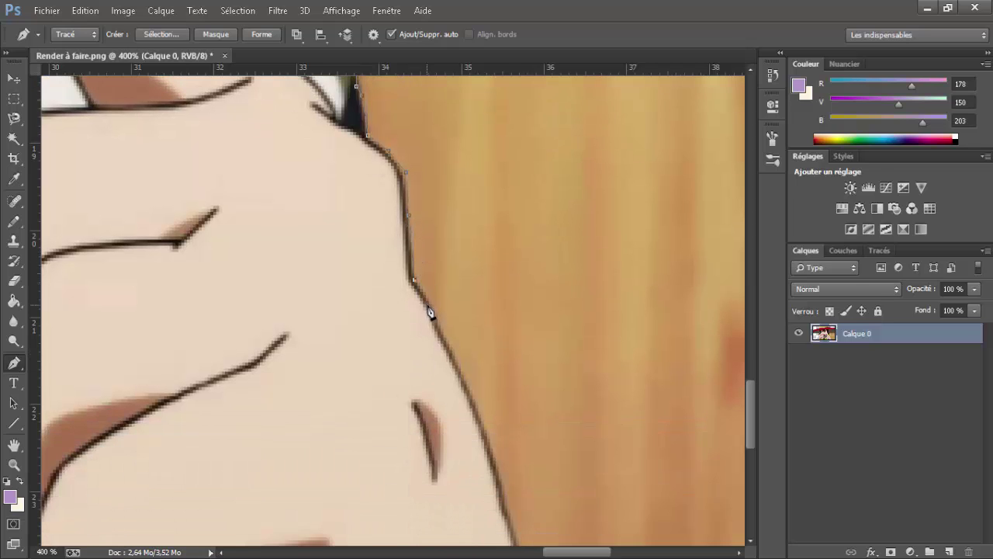
{"action": "scroll", "coordinate": [426, 362], "scroll_direction": "right", "scroll_amount": 4}
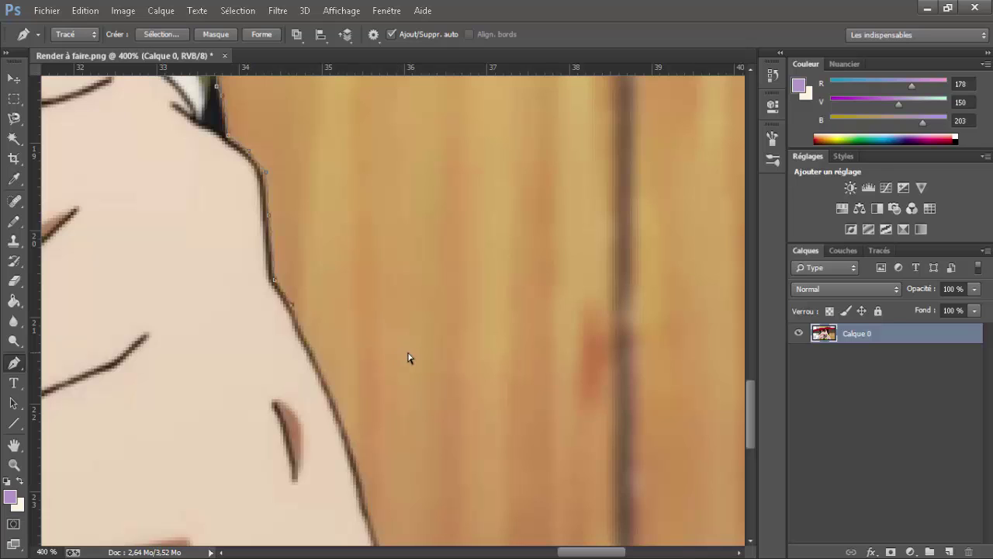
{"action": "scroll", "coordinate": [409, 357], "scroll_direction": "down", "scroll_amount": 1}
{"action": "left_click", "coordinate": [330, 337]}
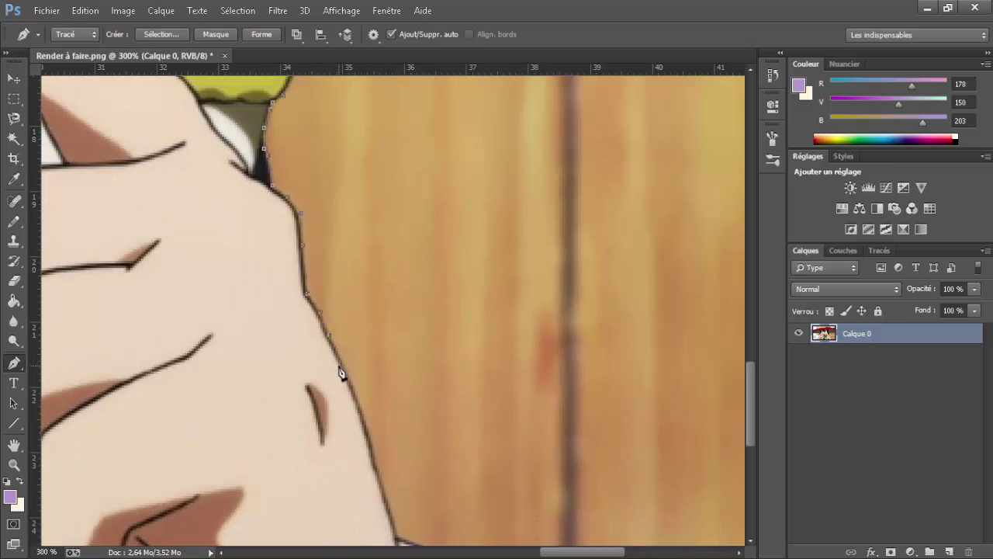
{"action": "left_click", "coordinate": [343, 365]}
{"action": "left_click", "coordinate": [377, 468]}
{"action": "scroll", "coordinate": [392, 490], "scroll_direction": "right", "scroll_amount": 3}
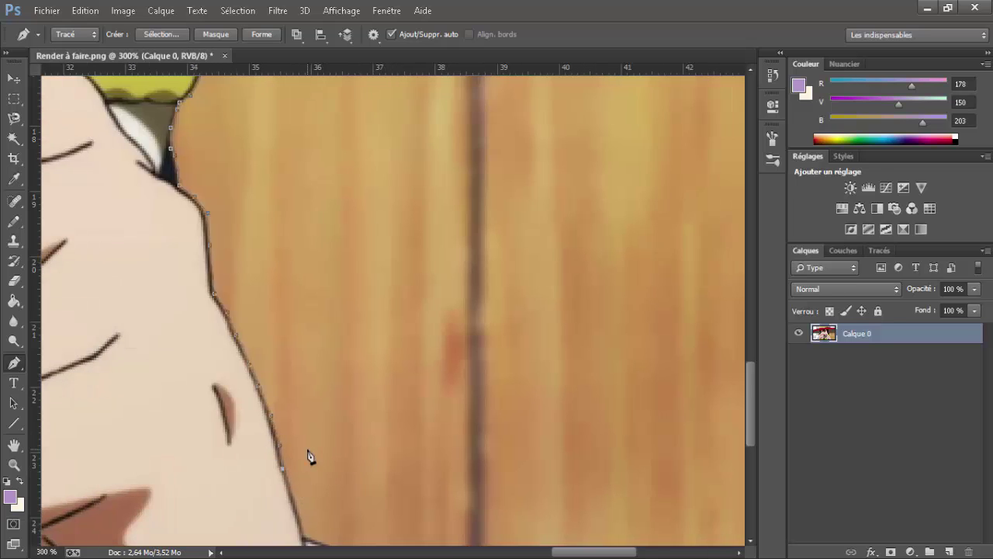
{"action": "scroll", "coordinate": [309, 450], "scroll_direction": "down", "scroll_amount": 4}
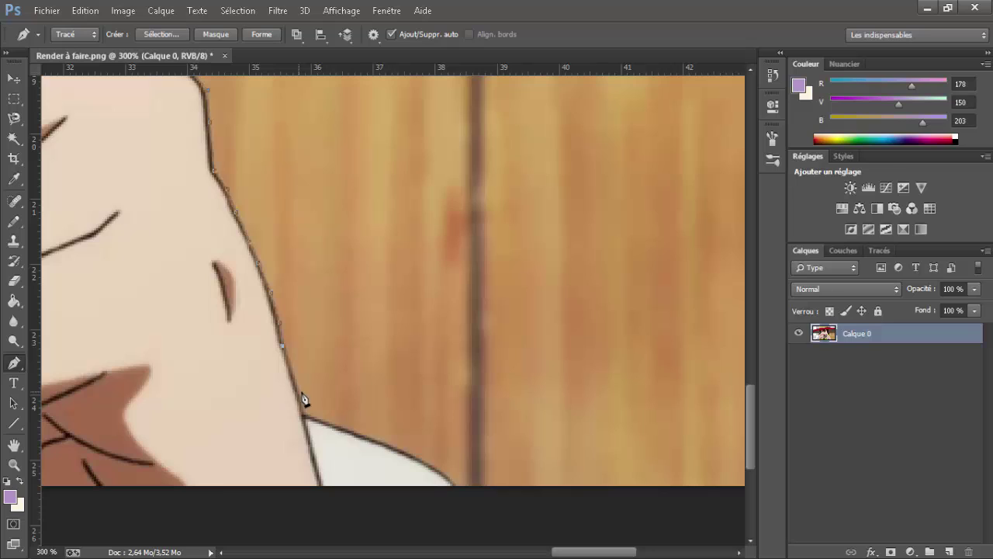
Trace the white sleeve's upper edge from the wrist to the image's lower border.
{"action": "left_click", "coordinate": [304, 414]}
{"action": "left_click", "coordinate": [355, 434]}
{"action": "left_click", "coordinate": [382, 443]}
{"action": "left_click", "coordinate": [399, 450]}
{"action": "left_click", "coordinate": [426, 458]}
{"action": "left_click", "coordinate": [442, 474]}
{"action": "left_click", "coordinate": [459, 487]}
Run the path around the image's lower-right corner and up outside the right border to the brim's lower edge.
{"action": "scroll", "coordinate": [491, 496], "scroll_direction": "right", "scroll_amount": 2}
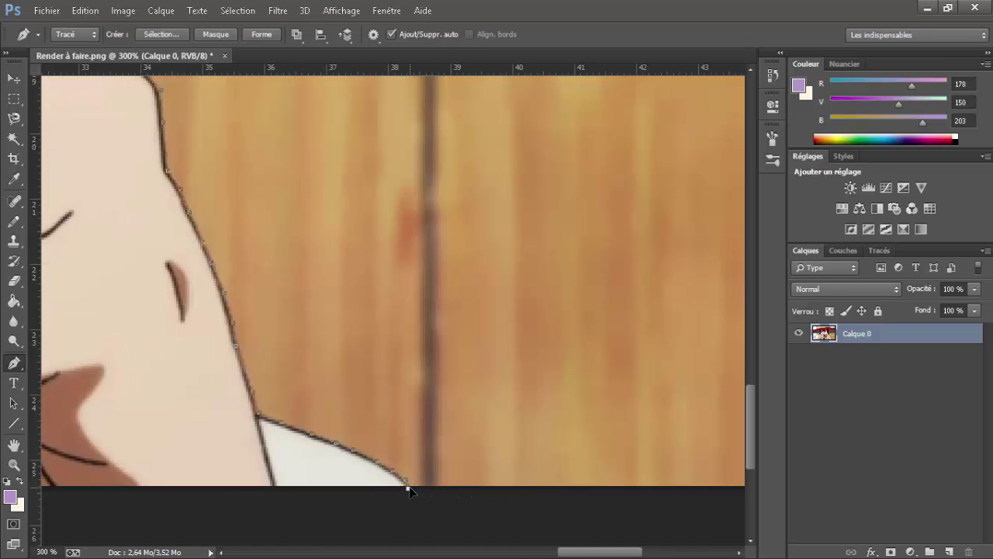
{"action": "scroll", "coordinate": [654, 519], "scroll_direction": "down", "scroll_amount": 3}
{"action": "scroll", "coordinate": [640, 479], "scroll_direction": "right", "scroll_amount": 5}
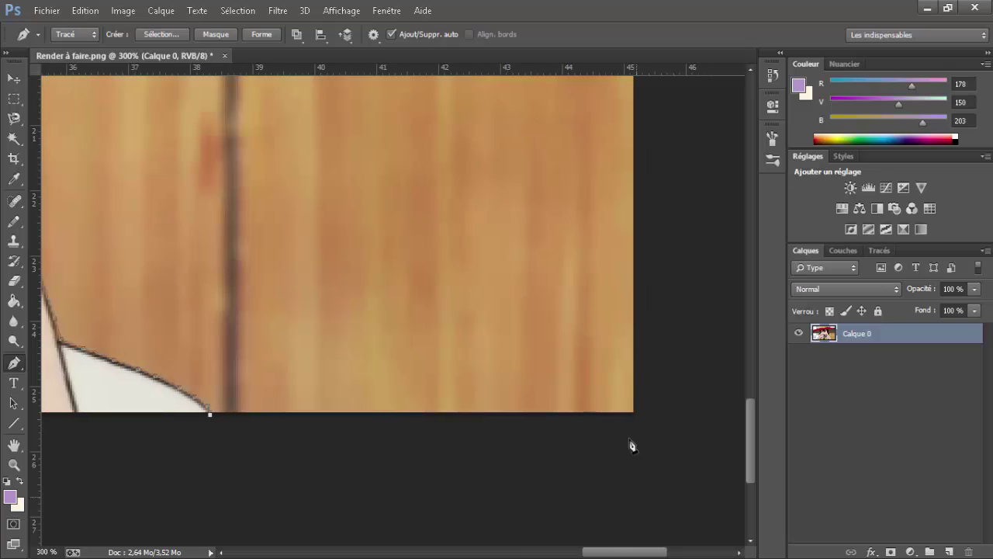
{"action": "scroll", "coordinate": [665, 443], "scroll_direction": "left", "scroll_amount": 4}
{"action": "scroll", "coordinate": [665, 443], "scroll_direction": "right", "scroll_amount": 4}
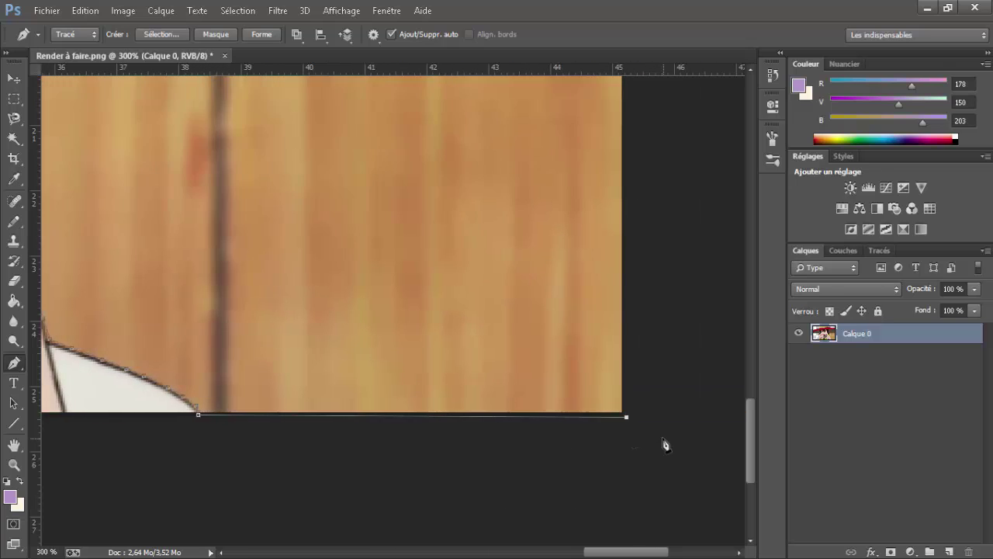
{"action": "scroll", "coordinate": [665, 444], "scroll_direction": "up", "scroll_amount": 5}
{"action": "scroll", "coordinate": [665, 444], "scroll_direction": "up", "scroll_amount": 10}
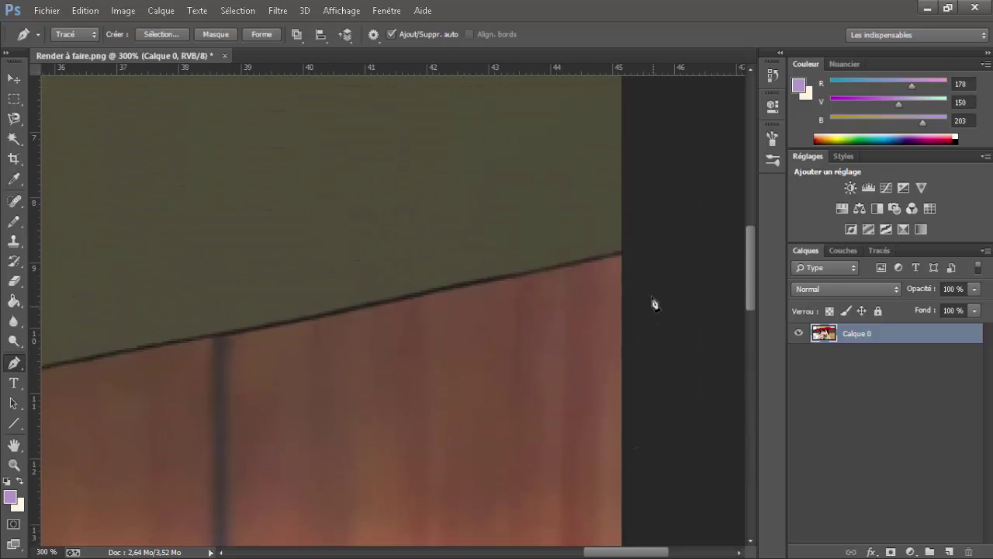
{"action": "left_click", "coordinate": [631, 254]}
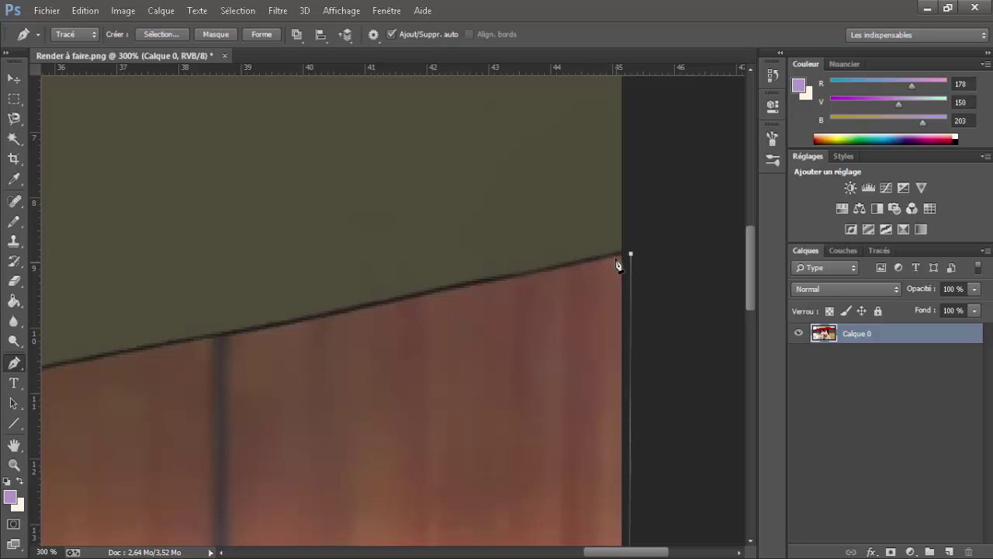
{"action": "left_click", "coordinate": [622, 255]}
Trace the brim's lower edge from the right border to the dark vertical seam in the wooden wall.
{"action": "left_click", "coordinate": [515, 276]}
{"action": "scroll", "coordinate": [347, 325], "scroll_direction": "left", "scroll_amount": 3}
{"action": "left_click", "coordinate": [525, 295]}
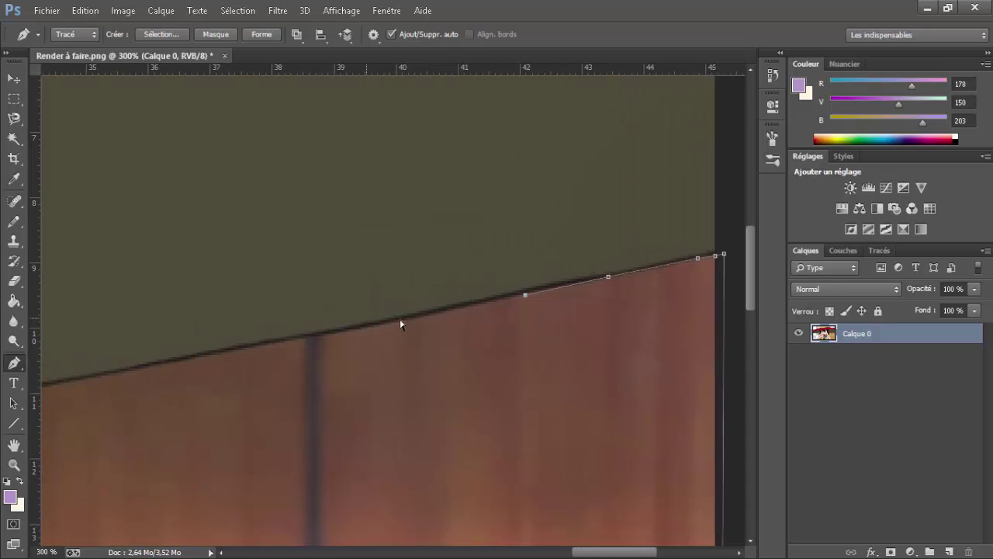
{"action": "left_click_drag", "start_coordinate": [525, 295], "coordinate": [514, 293]}
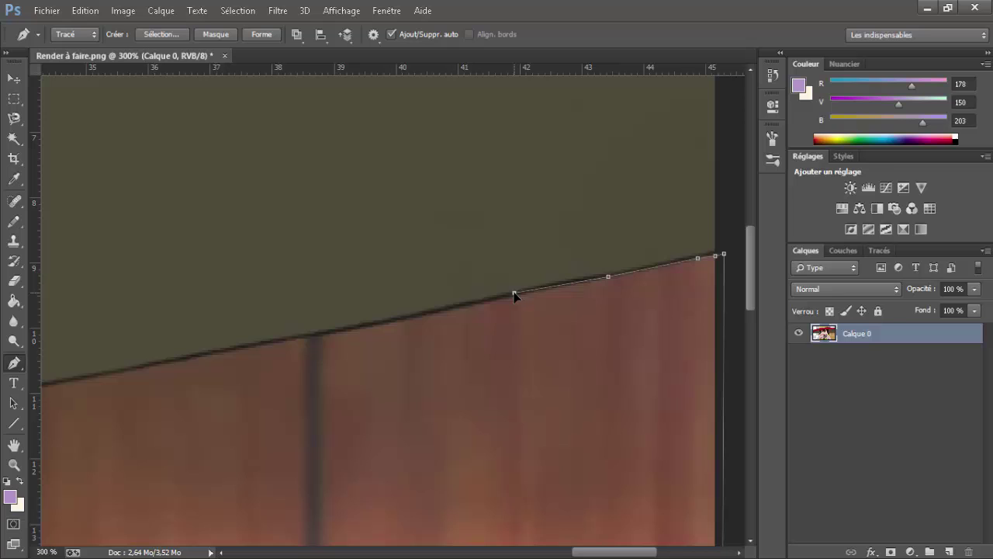
{"action": "left_click", "coordinate": [412, 318]}
{"action": "scroll", "coordinate": [367, 347], "scroll_direction": "left", "scroll_amount": 4}
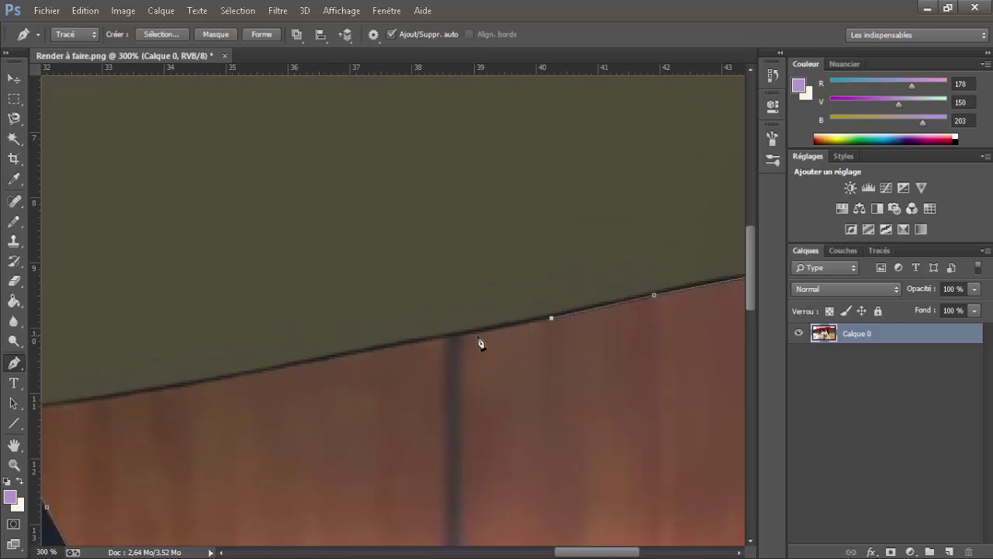
{"action": "left_click", "coordinate": [456, 339]}
{"action": "scroll", "coordinate": [370, 366], "scroll_direction": "left", "scroll_amount": 3}
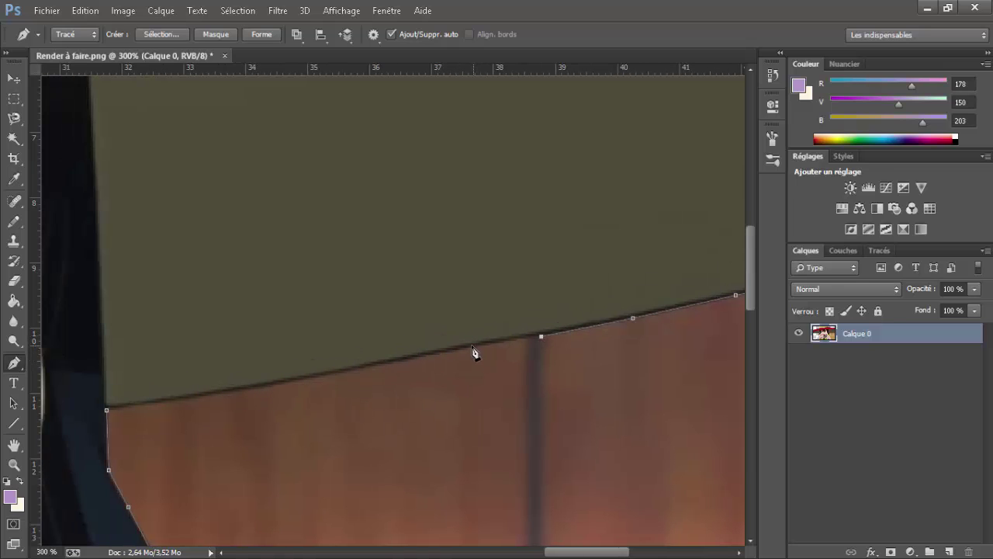
Finish tracing the brim's lower edge toward the hair and close the path at its starting point.
{"action": "left_click", "coordinate": [471, 346]}
{"action": "left_click", "coordinate": [392, 364]}
{"action": "scroll", "coordinate": [401, 395], "scroll_direction": "left", "scroll_amount": 3}
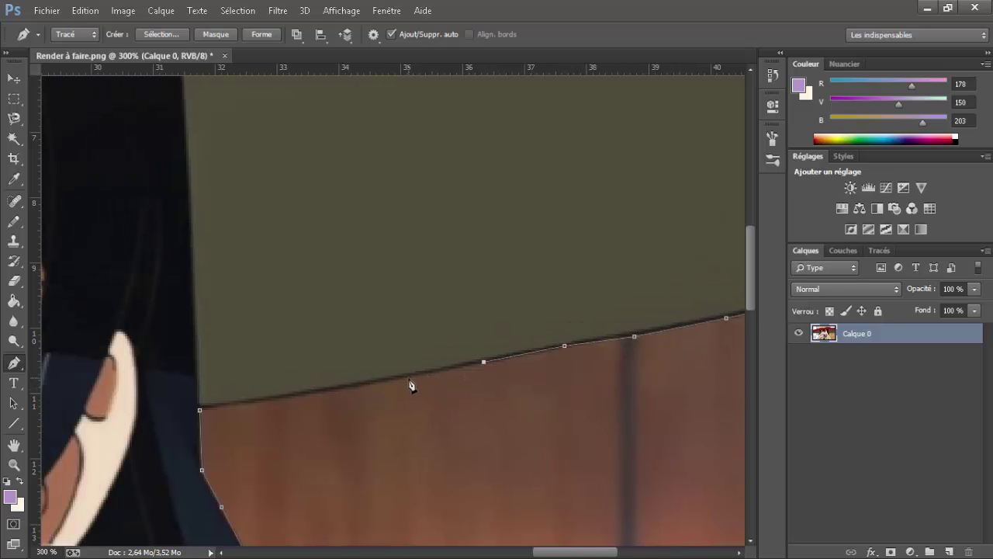
{"action": "left_click", "coordinate": [409, 379]}
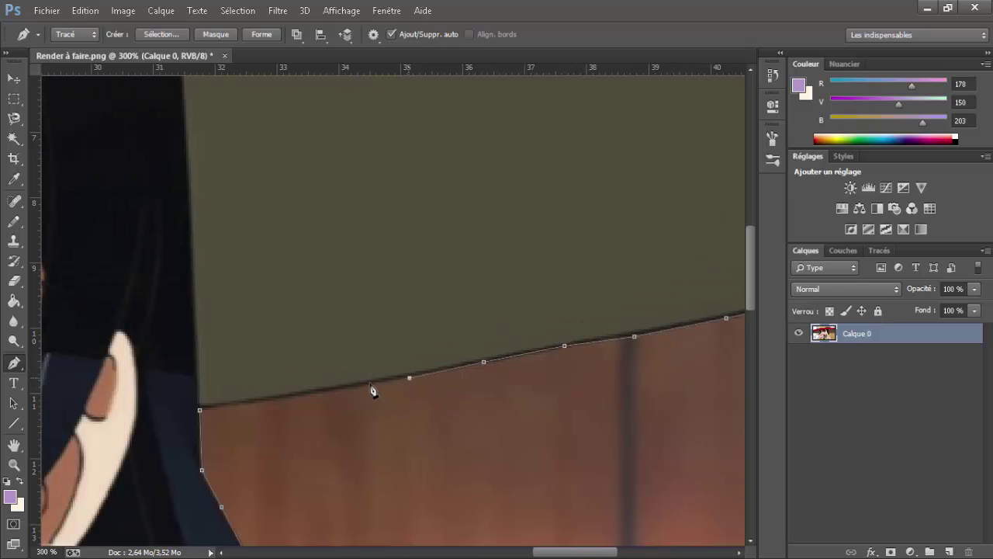
{"action": "left_click", "coordinate": [323, 392]}
{"action": "left_click", "coordinate": [250, 403]}
{"action": "left_click", "coordinate": [200, 409]}
Convert the closed path into a selection with a feather radius of 1, delete the wooden background under the brim, and deselect.
{"action": "right_click", "coordinate": [239, 432]}
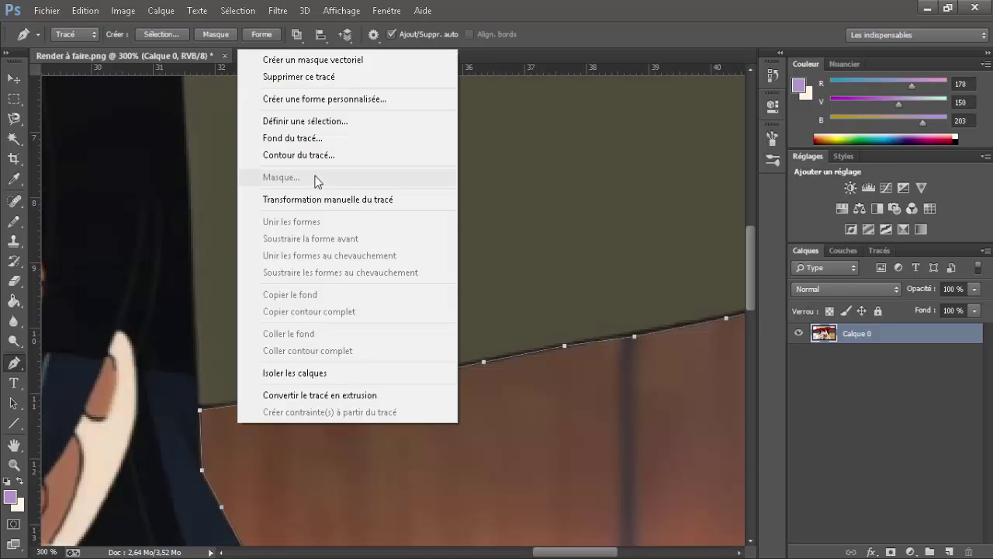
{"action": "left_click", "coordinate": [323, 124]}
{"action": "type", "text": "1"}
{"action": "key", "text": "Return"}
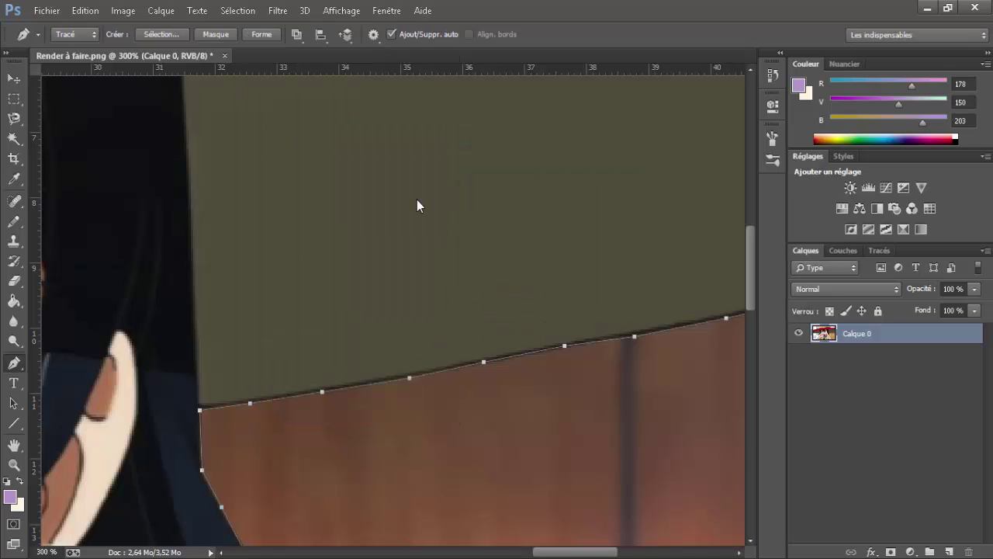
{"action": "key", "text": "Delete"}
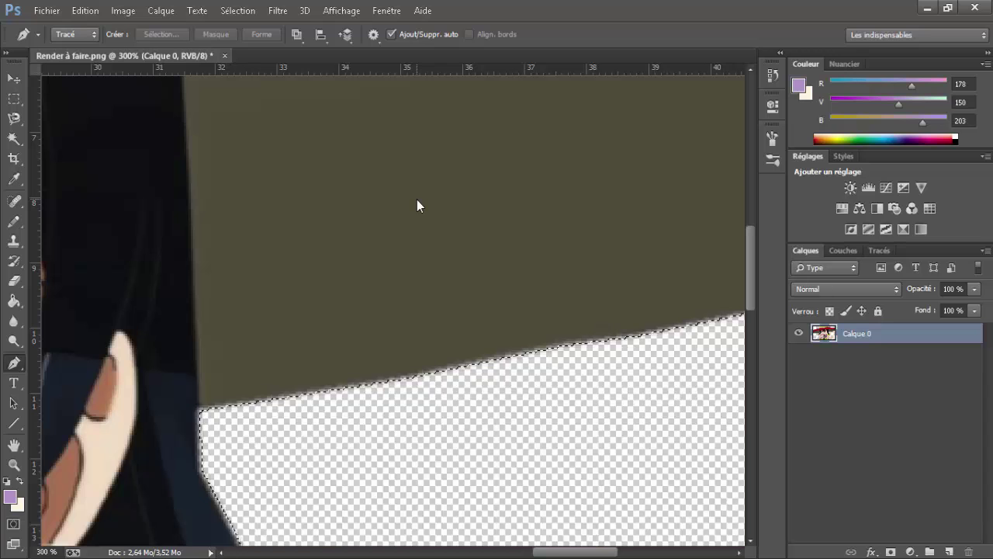
{"action": "key", "text": "ctrl+0"}
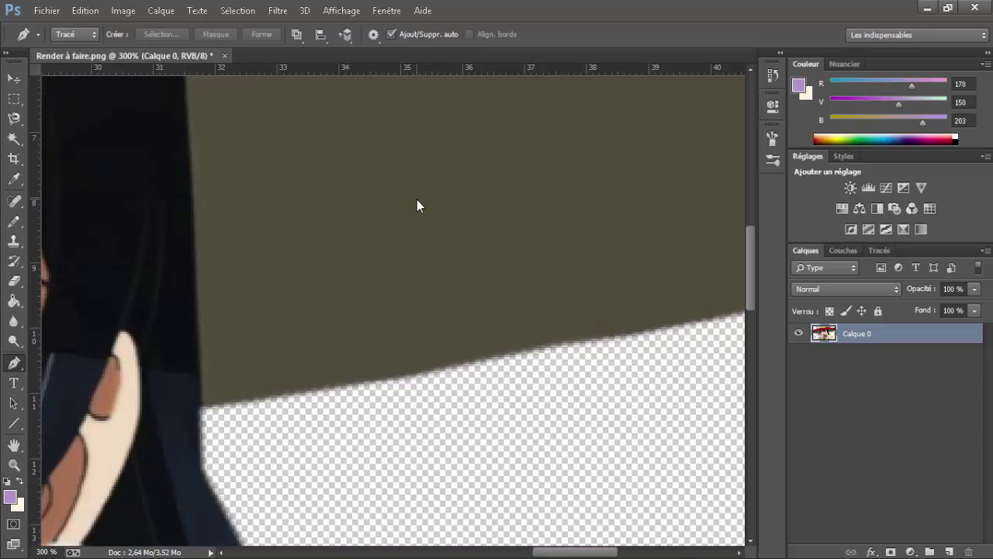
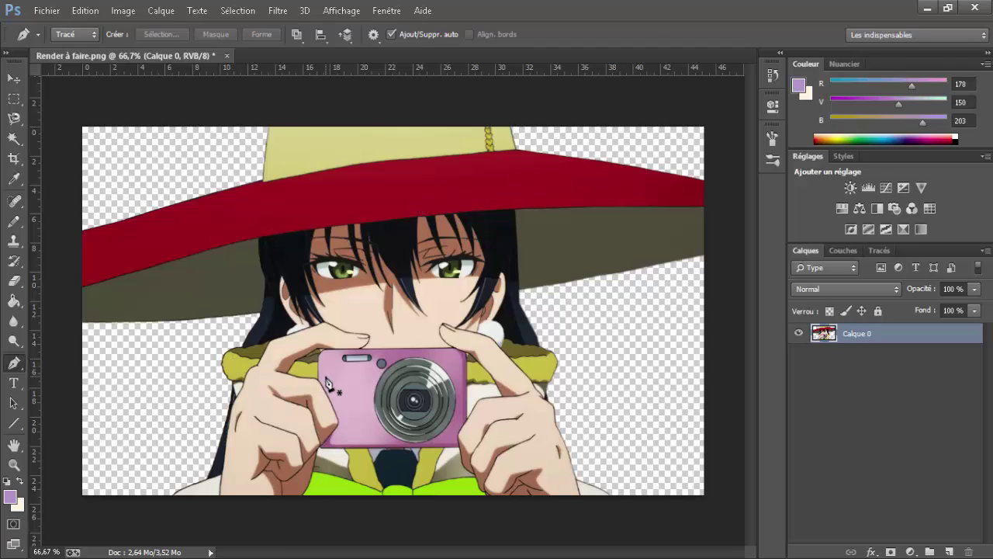
Select the whole image, try moving the cut-out character slightly up and to the right, and undo the move.
{"action": "key", "text": "ctrl+a"}
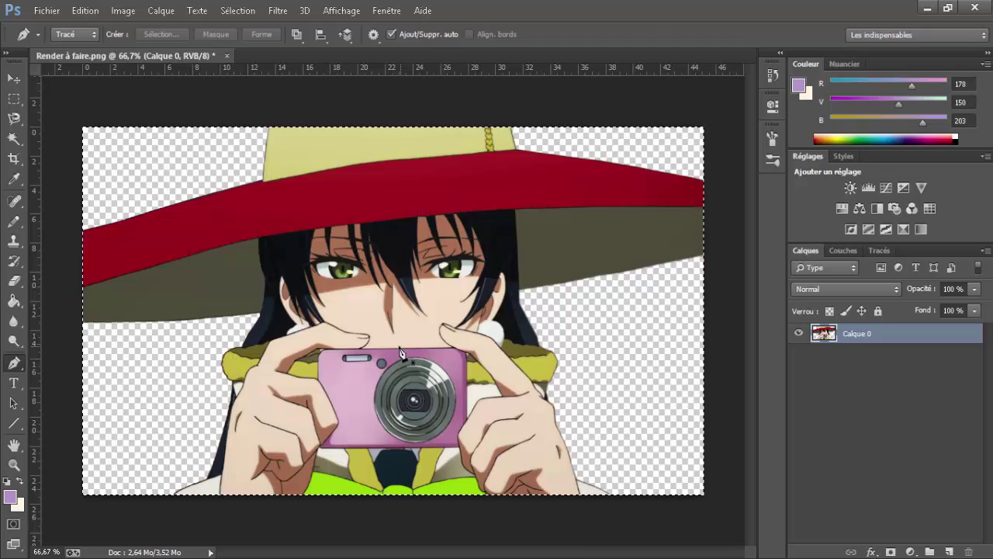
{"action": "left_click", "coordinate": [14, 79]}
{"action": "left_click_drag", "start_coordinate": [351, 363], "coordinate": [392, 347]}
{"action": "key", "text": "ctrl+alt+z"}
{"action": "key", "text": "ctrl+alt+z"}
{"action": "key", "text": "ctrl+alt+z"}
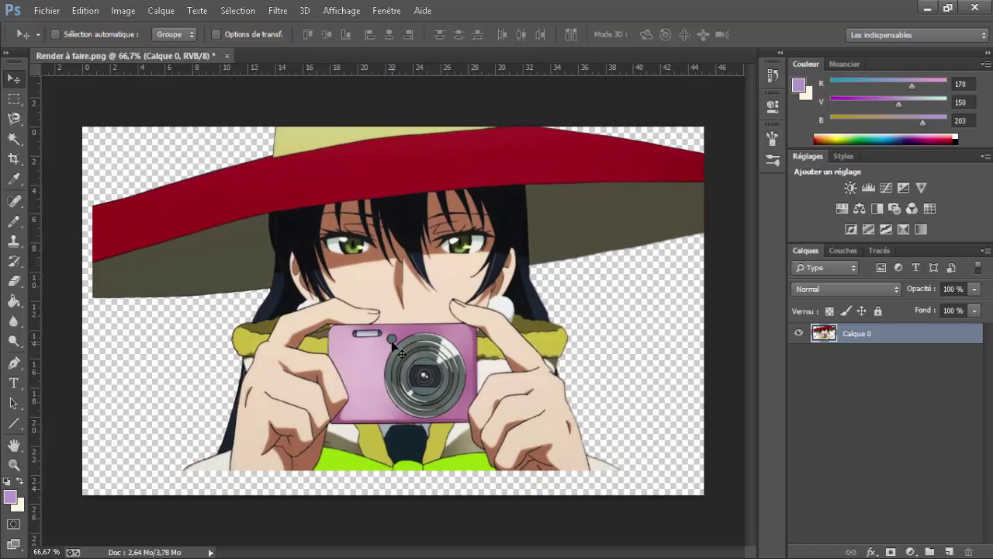
{"action": "key", "text": "ctrl+d"}
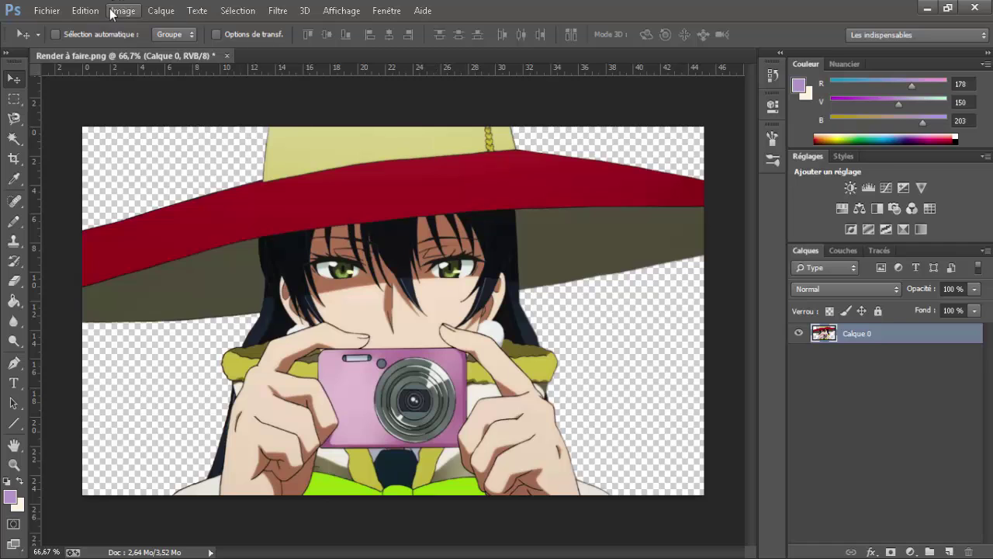
Create a new document 1000 pixels wide and 1000 pixels high.
{"action": "left_click", "coordinate": [54, 11]}
{"action": "left_click", "coordinate": [91, 37]}
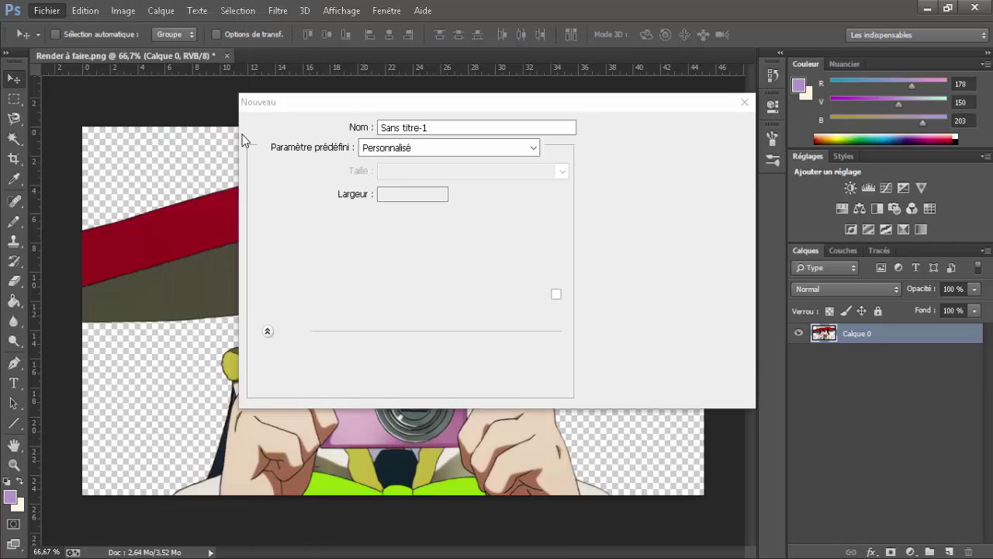
{"action": "left_click_drag", "start_coordinate": [428, 195], "coordinate": [161, 155]}
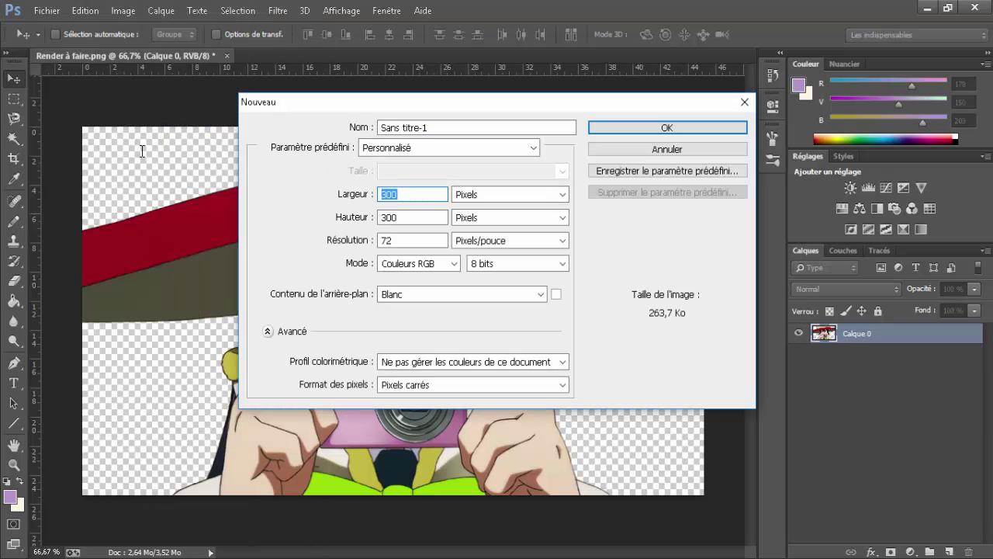
{"action": "type", "text": "1000"}
{"action": "key", "text": "Tab"}
{"action": "type", "text": "1000"}
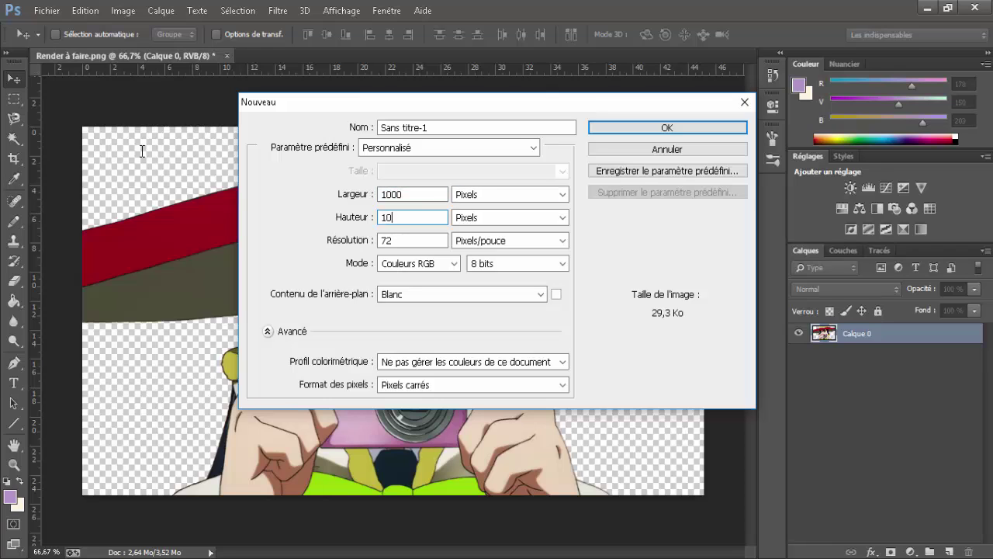
{"action": "key", "text": "Return"}
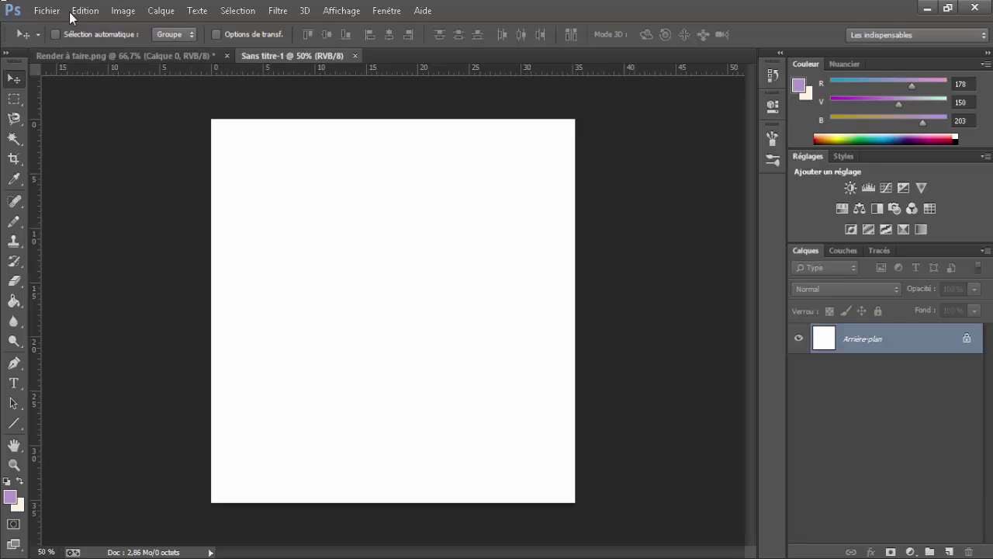
{"action": "left_click", "coordinate": [47, 11]}
{"action": "left_click", "coordinate": [375, 95]}
{"action": "left_click", "coordinate": [230, 82]}
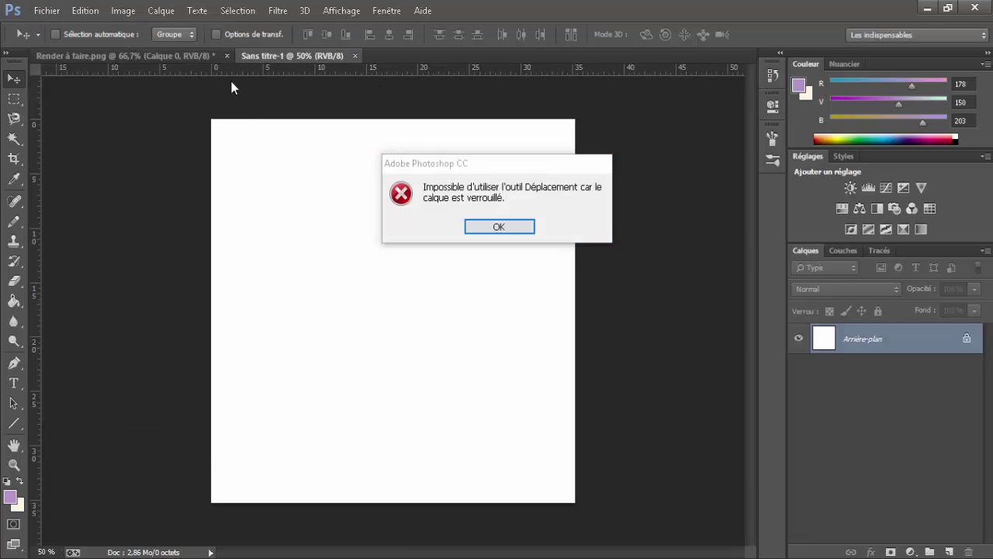
{"action": "left_click", "coordinate": [496, 227]}
Cut the character out of Render à faire.png, paste it into Sans titre-1, and shift it down and left on the white canvas.
{"action": "left_click", "coordinate": [208, 56]}
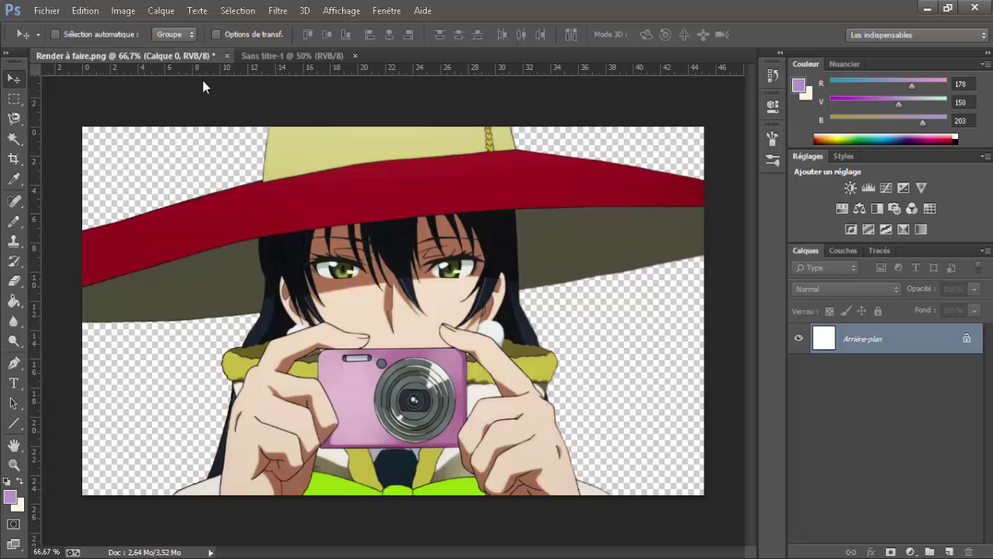
{"action": "key", "text": "ctrl+x"}
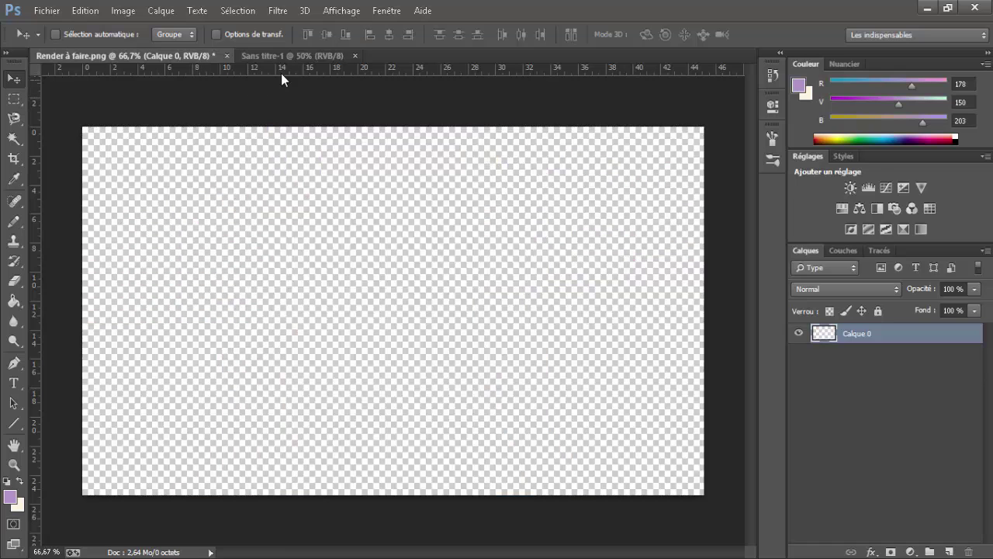
{"action": "left_click", "coordinate": [281, 56]}
{"action": "key", "text": "ctrl+v"}
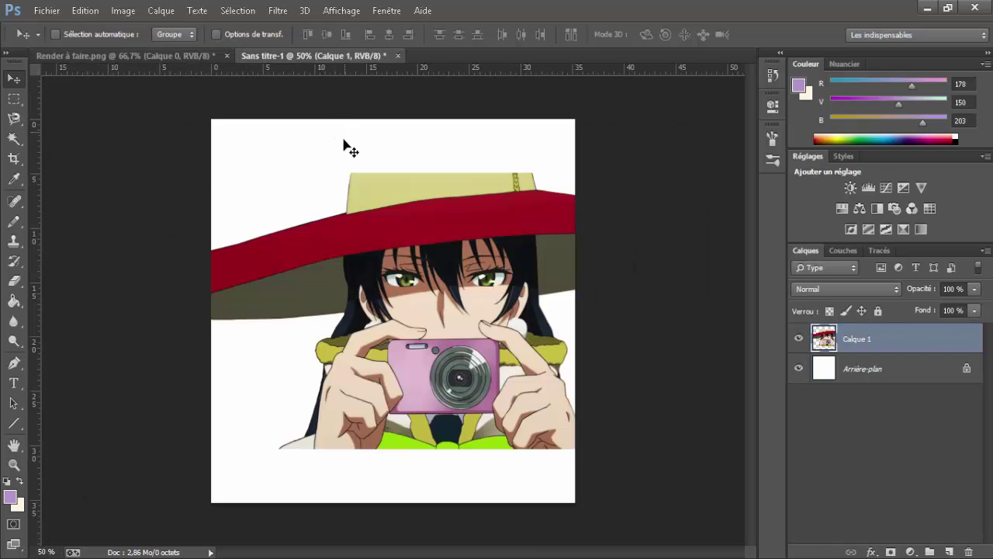
{"action": "left_click_drag", "start_coordinate": [461, 309], "coordinate": [446, 370]}
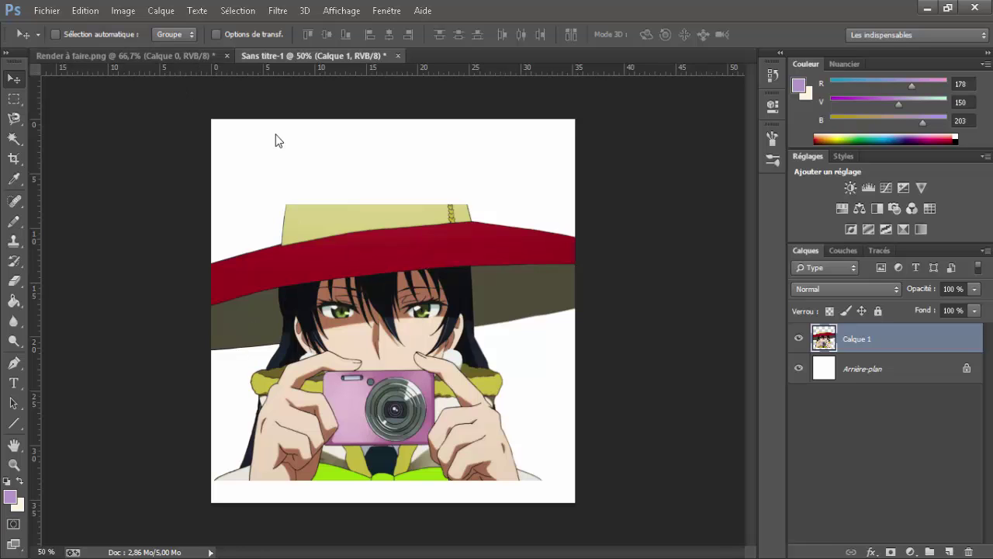
Return to Render à faire.png and undo the cut, the last background deletion and the most recent path points.
{"action": "key", "text": "ctrl+Tab"}
{"action": "key", "text": "ctrl+z"}
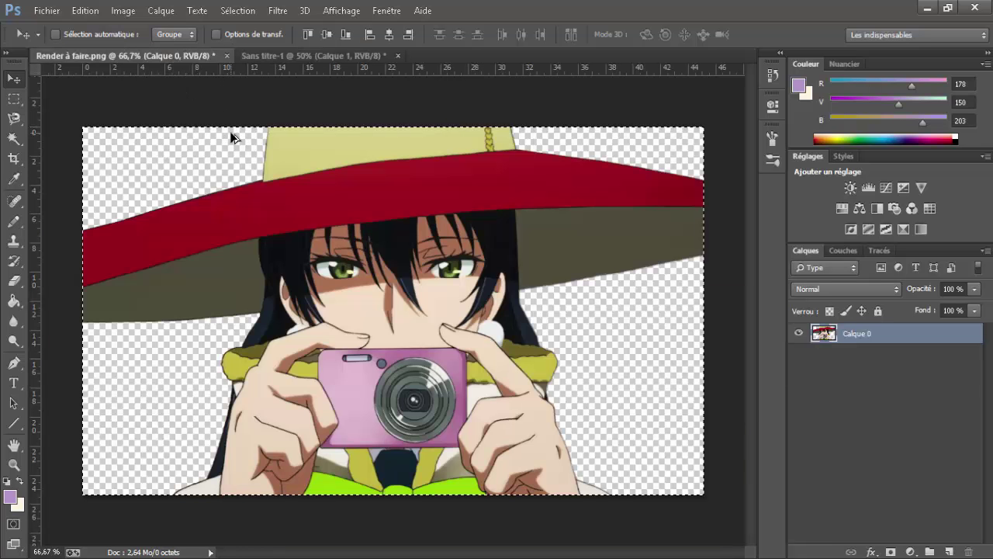
{"action": "key", "text": "ctrl+alt+z"}
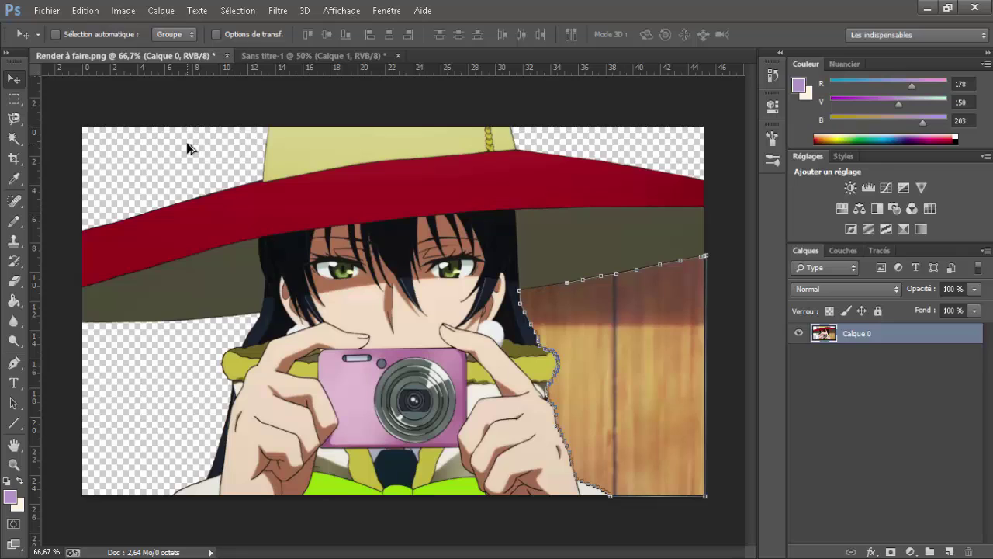
{"action": "key", "text": "ctrl+alt+z"}
{"action": "key", "text": "ctrl+alt+z"}
{"action": "key", "text": "ctrl+alt+z"}
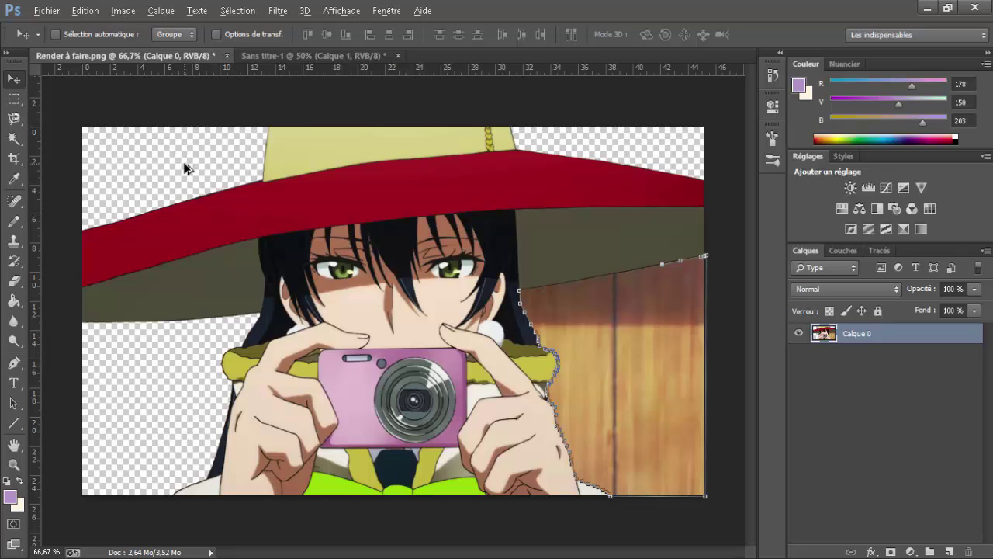
Close Render à faire.png without saving its changes.
{"action": "left_click", "coordinate": [49, 11]}
{"action": "key", "text": "Escape"}
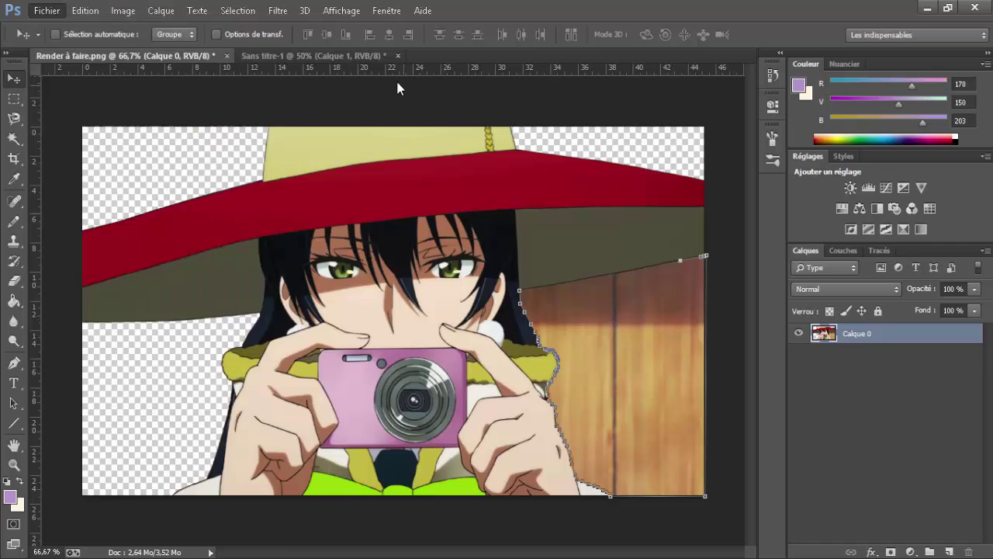
{"action": "left_click", "coordinate": [226, 56]}
{"action": "left_click", "coordinate": [536, 226]}
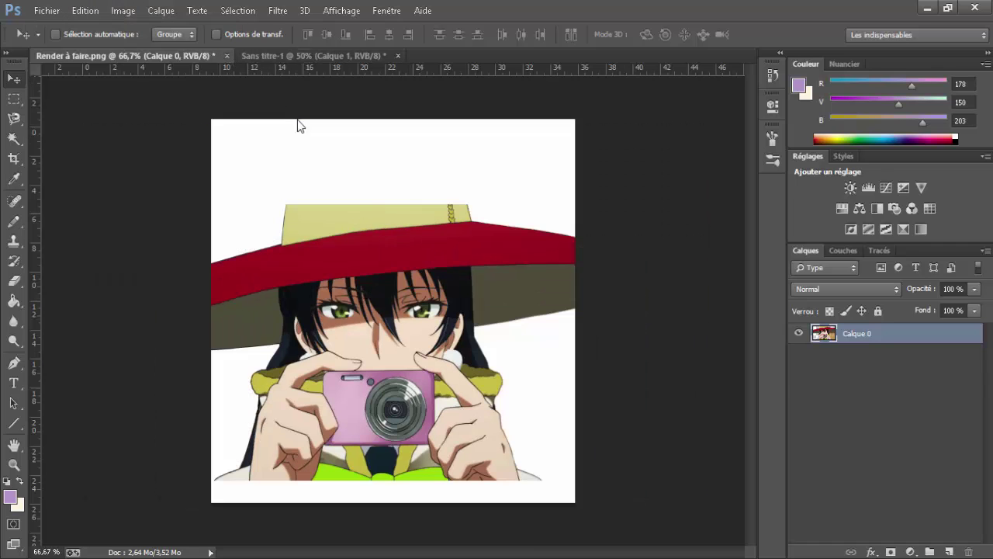
Reopen the original Render à faire.png from the Bureau folder.
{"action": "left_click", "coordinate": [44, 10]}
{"action": "left_click", "coordinate": [62, 43]}
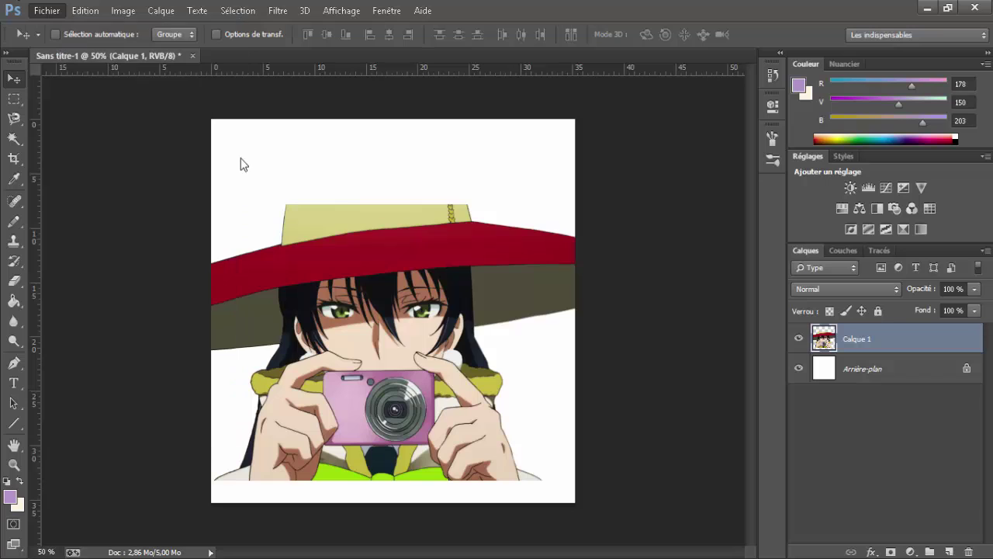
{"action": "scroll", "coordinate": [339, 151], "scroll_direction": "down", "scroll_amount": 3}
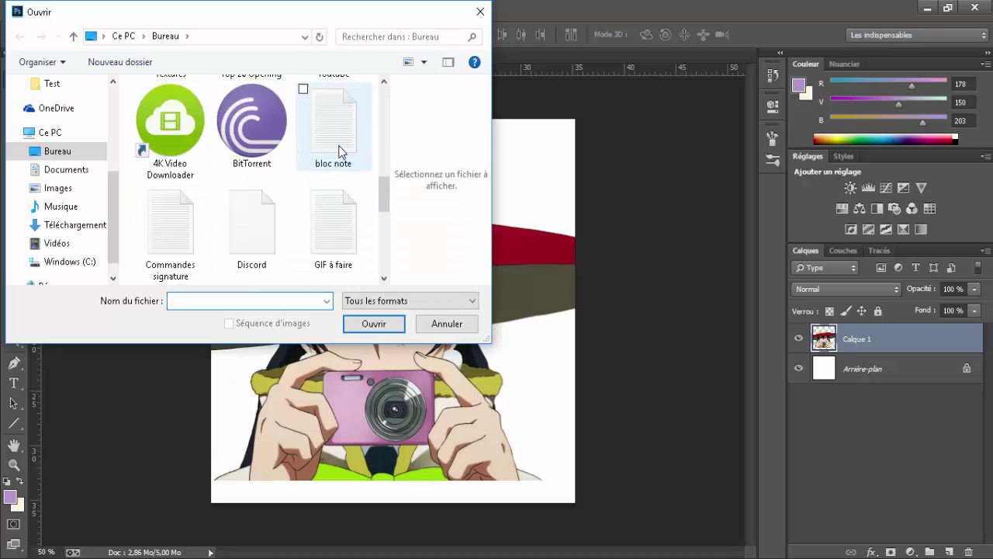
{"action": "scroll", "coordinate": [339, 152], "scroll_direction": "down", "scroll_amount": 4}
{"action": "scroll", "coordinate": [193, 245], "scroll_direction": "up", "scroll_amount": 2}
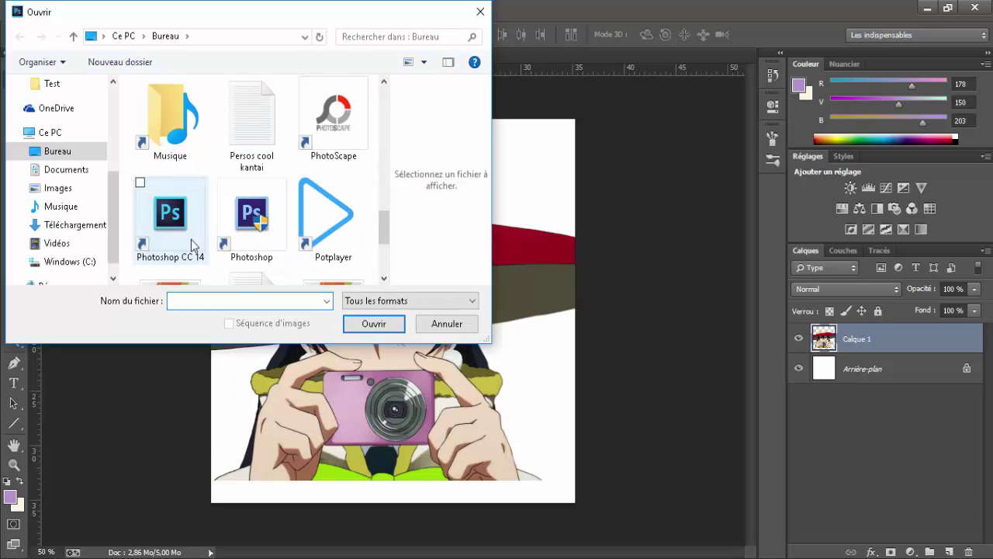
{"action": "scroll", "coordinate": [193, 245], "scroll_direction": "down", "scroll_amount": 2}
{"action": "key", "text": "Escape"}
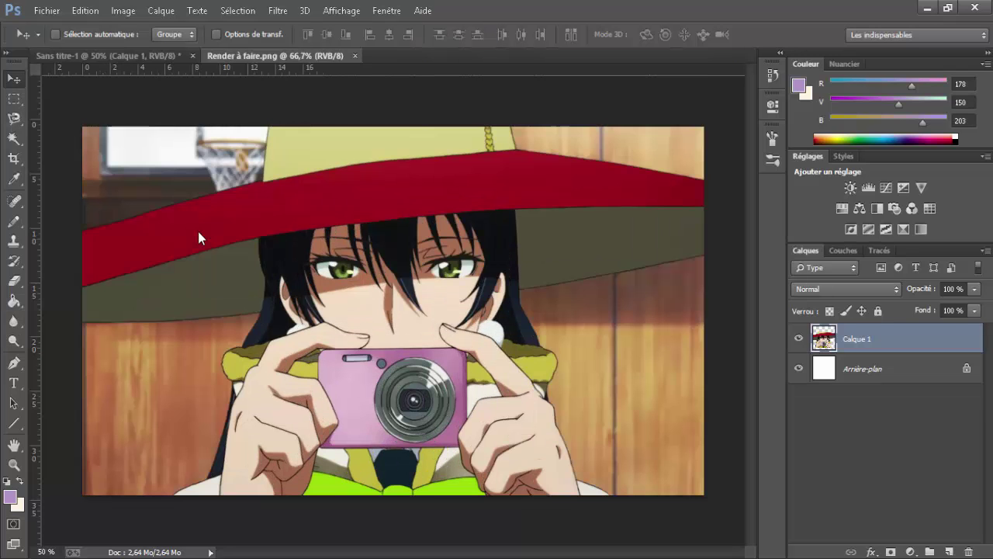
Select the wooden wall beneath the brim on the character's left-hand side of the image with the Magic Wand at tolerance 34.
{"action": "left_click", "coordinate": [12, 156]}
{"action": "left_click", "coordinate": [13, 137]}
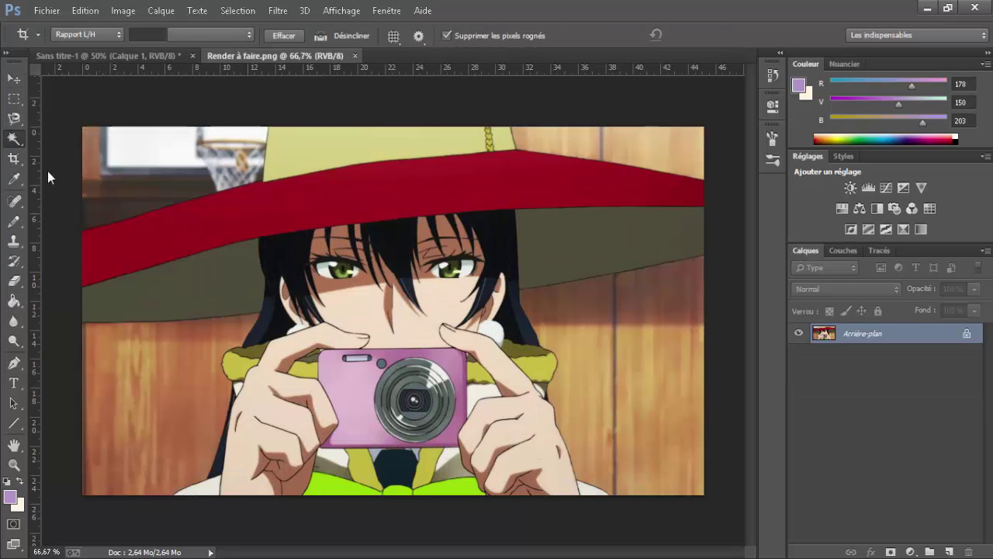
{"action": "left_click", "coordinate": [164, 461]}
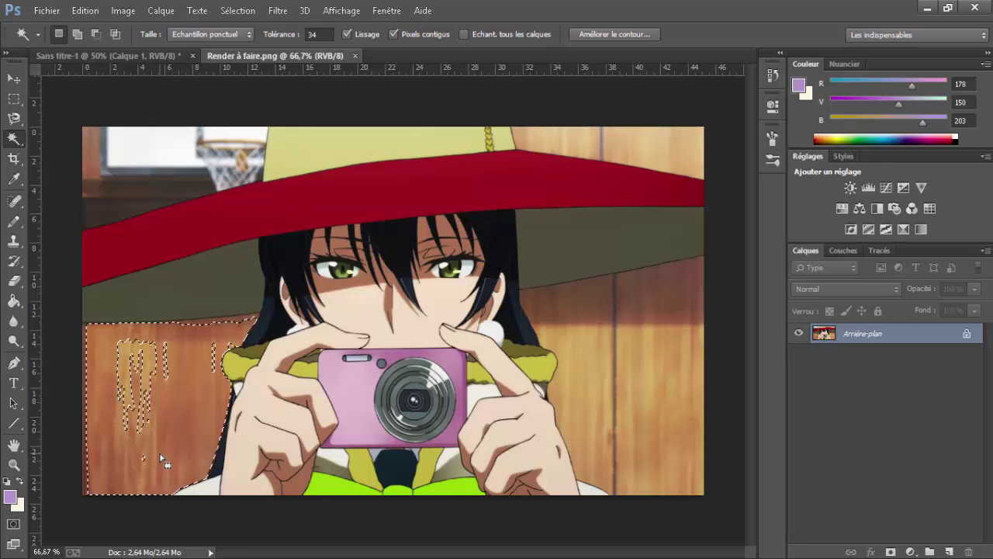
{"action": "key", "text": "shift+BackSpace"}
{"action": "key", "text": "Escape"}
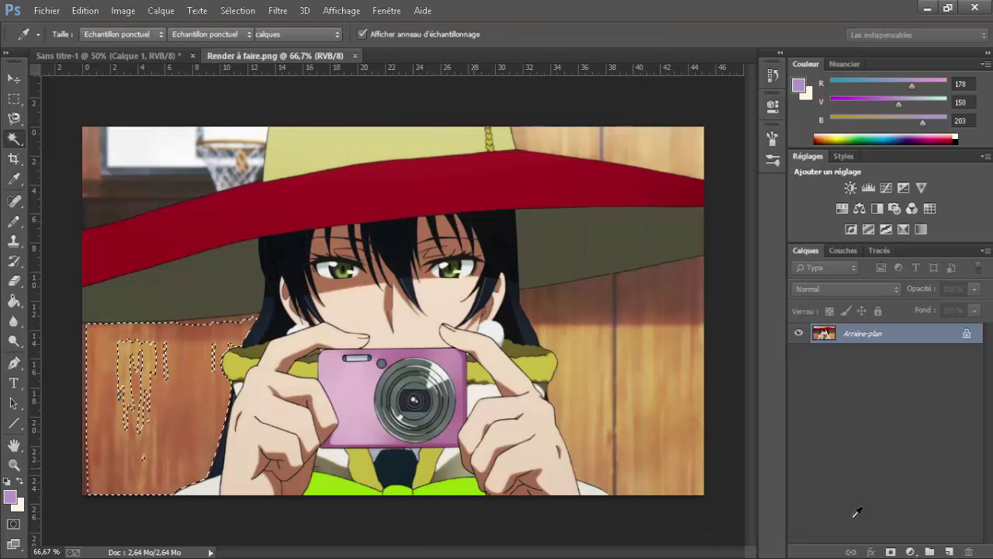
Convert the locked background into the normal layer Calque 0, delete the selected wooden wall area, and deselect.
{"action": "key", "text": "w"}
{"action": "double_click", "coordinate": [926, 341]}
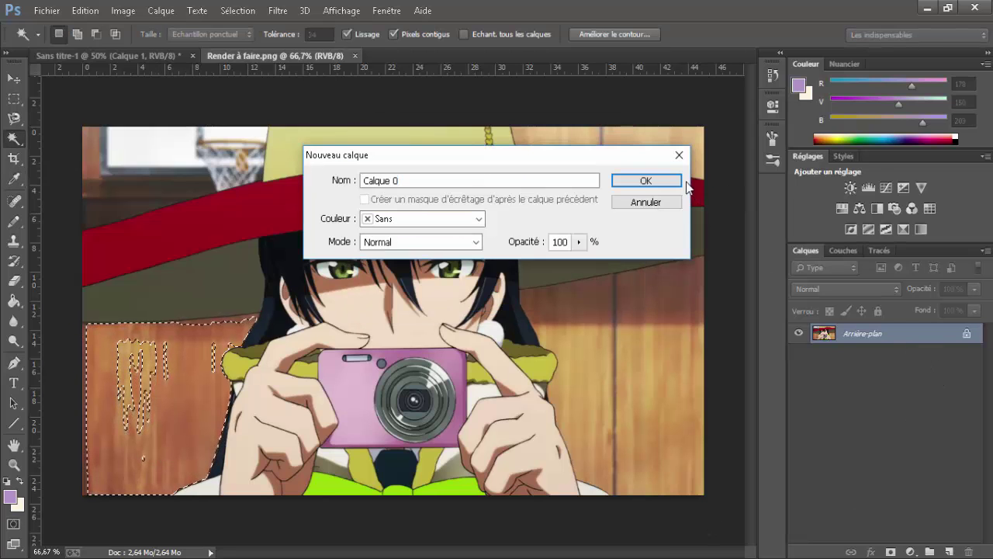
{"action": "left_click", "coordinate": [645, 180]}
{"action": "key", "text": "Delete"}
{"action": "key", "text": "ctrl+d"}
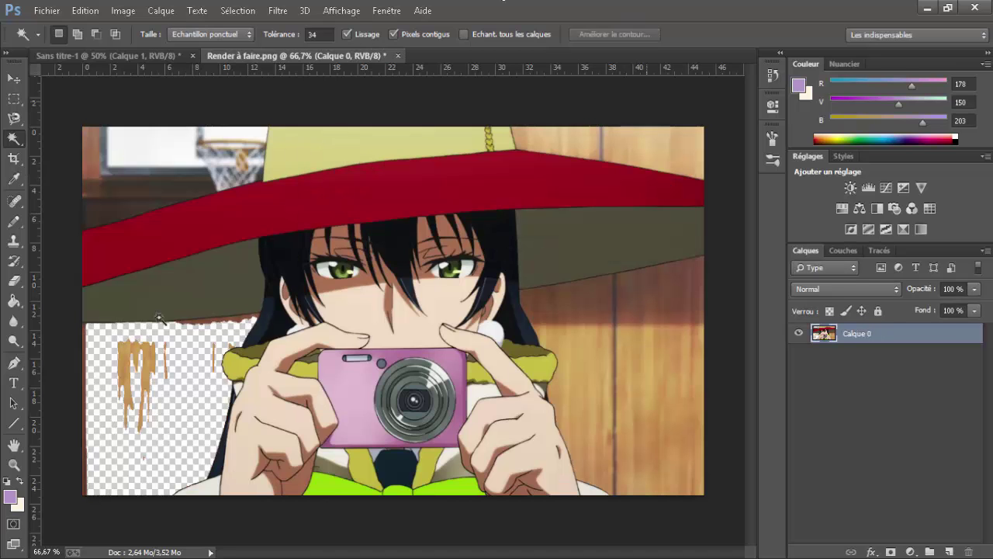
Examine up close the edges left by the Magic Wand deletion along the brim, hair, collar and sleeve.
{"action": "key", "text": "ctrl+plus"}
{"action": "key", "text": "ctrl+plus"}
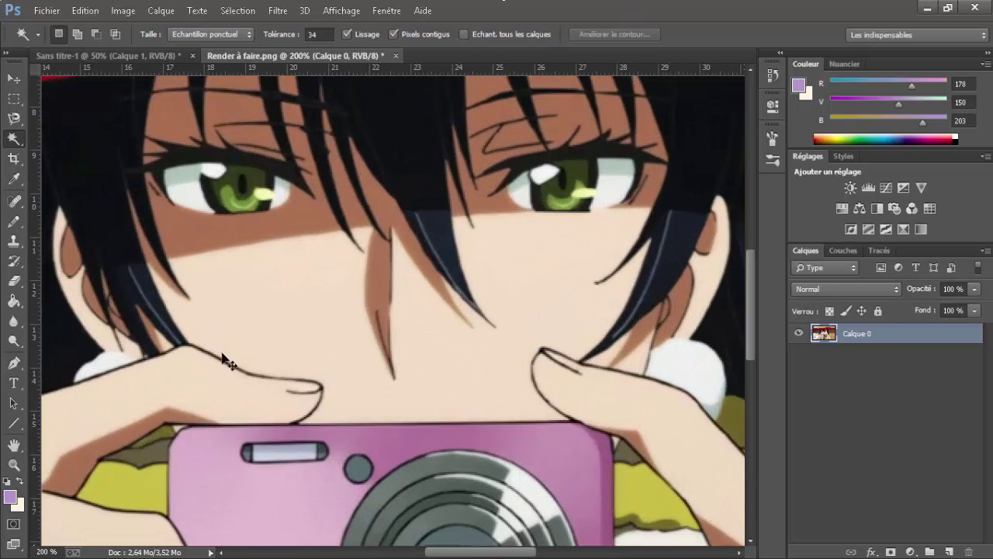
{"action": "scroll", "coordinate": [199, 434], "scroll_direction": "left", "scroll_amount": 5}
{"action": "scroll", "coordinate": [166, 443], "scroll_direction": "down", "scroll_amount": 8}
{"action": "scroll", "coordinate": [166, 443], "scroll_direction": "left", "scroll_amount": 3}
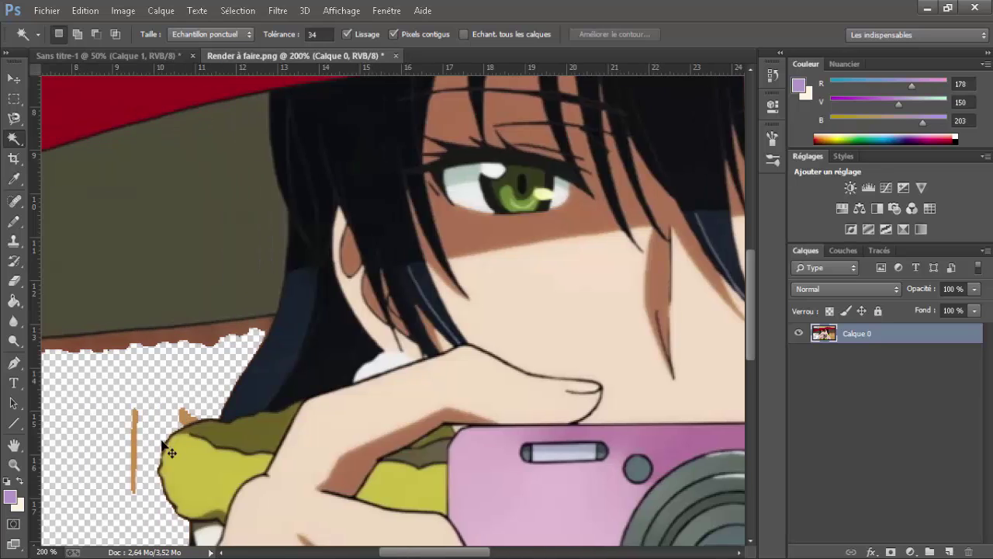
{"action": "scroll", "coordinate": [217, 435], "scroll_direction": "up", "scroll_amount": 1}
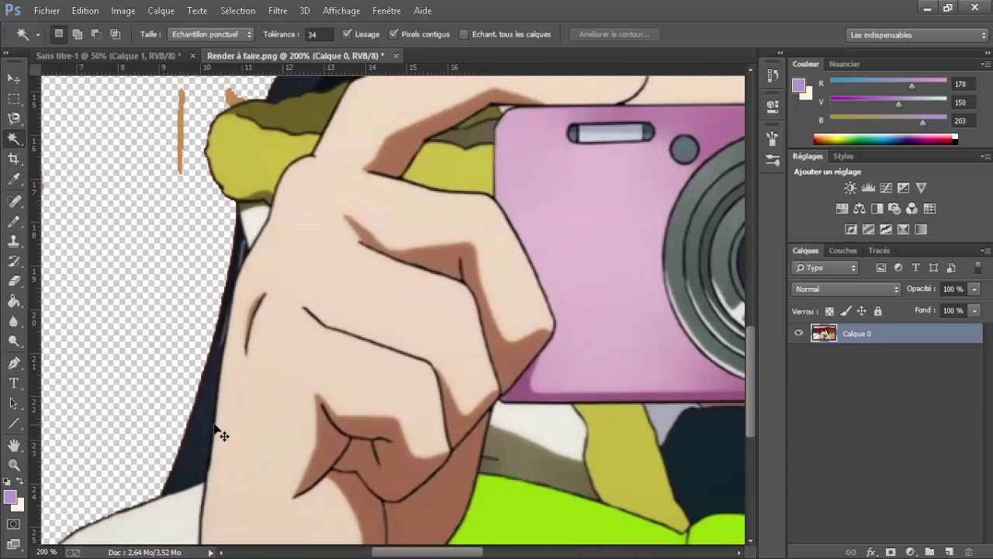
{"action": "scroll", "coordinate": [218, 433], "scroll_direction": "left", "scroll_amount": 5}
{"action": "key", "text": "ctrl+minus"}
{"action": "key", "text": "ctrl+minus"}
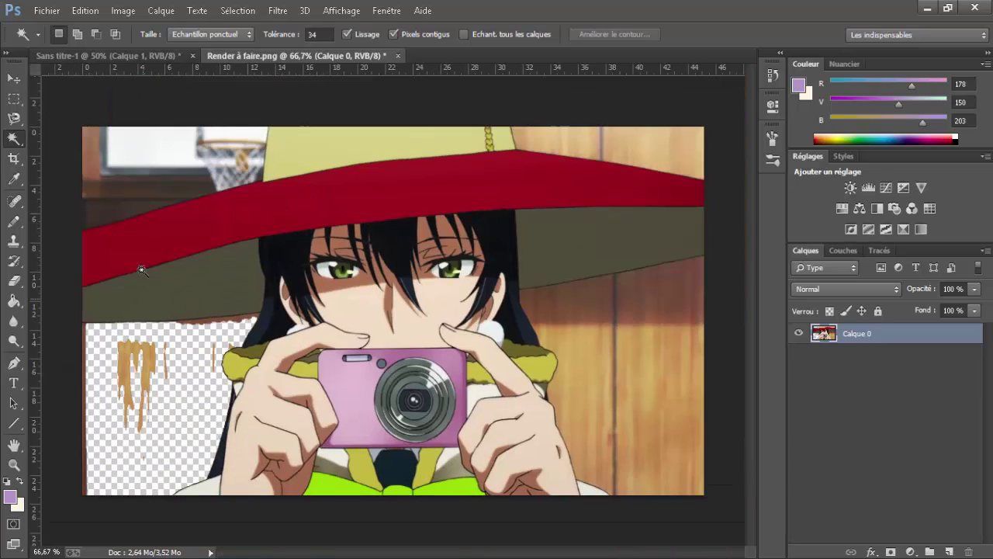
Select the dark backdrop above the brim's left part with the Magic Wand, delete it, and deselect.
{"action": "left_click", "coordinate": [117, 215]}
{"action": "key", "text": "Delete"}
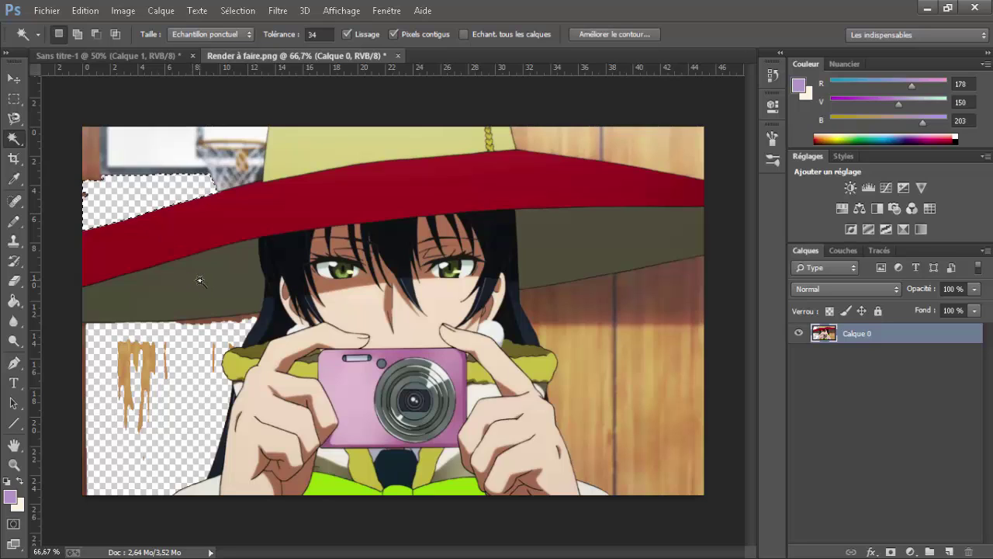
{"action": "key", "text": "ctrl+d"}
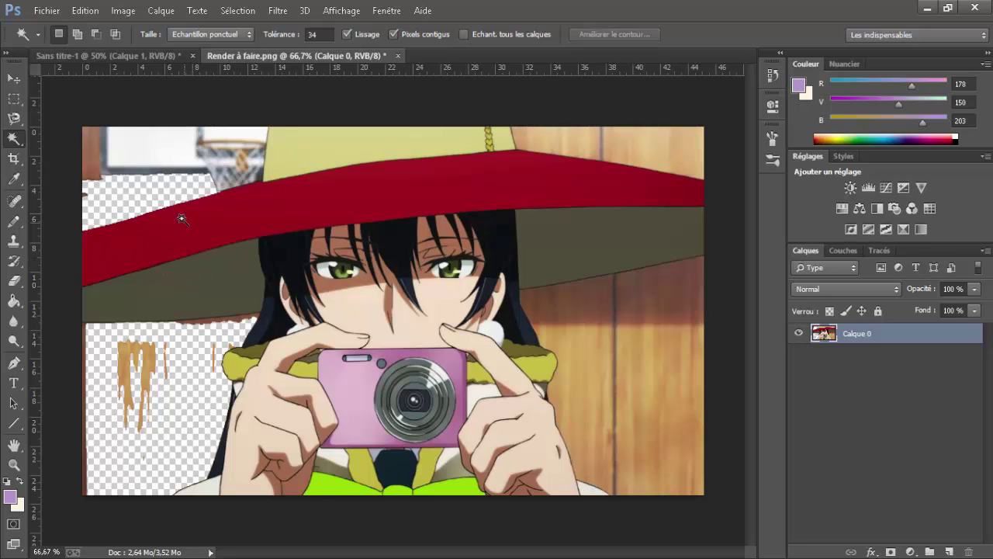
Remove the two light wood panels above the brim's right part using Magic Wand selections, deselecting after each deletion.
{"action": "left_click", "coordinate": [557, 145]}
{"action": "key", "text": "Delete"}
{"action": "key", "text": "ctrl+d"}
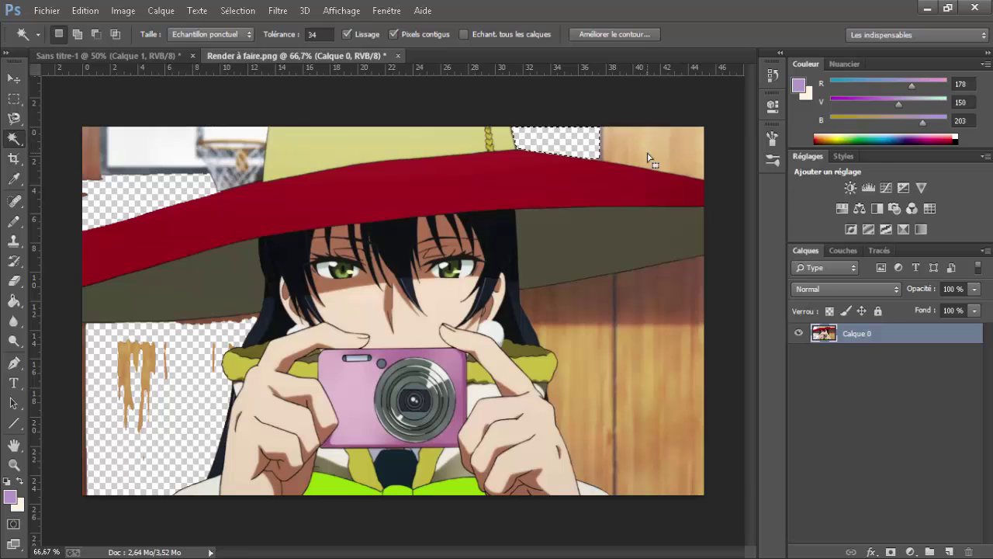
{"action": "left_click", "coordinate": [651, 158]}
{"action": "key", "text": "Delete"}
{"action": "key", "text": "ctrl+d"}
Select the dark shaded wood under the brim's right part with the Magic Wand, delete it, and deselect.
{"action": "left_click", "coordinate": [656, 293]}
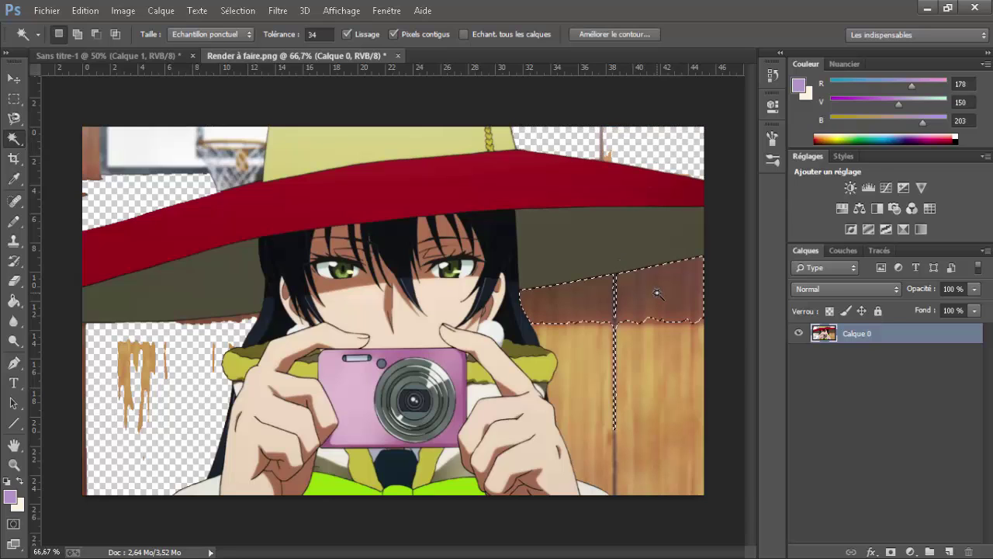
{"action": "key", "text": "Delete"}
{"action": "key", "text": "ctrl+d"}
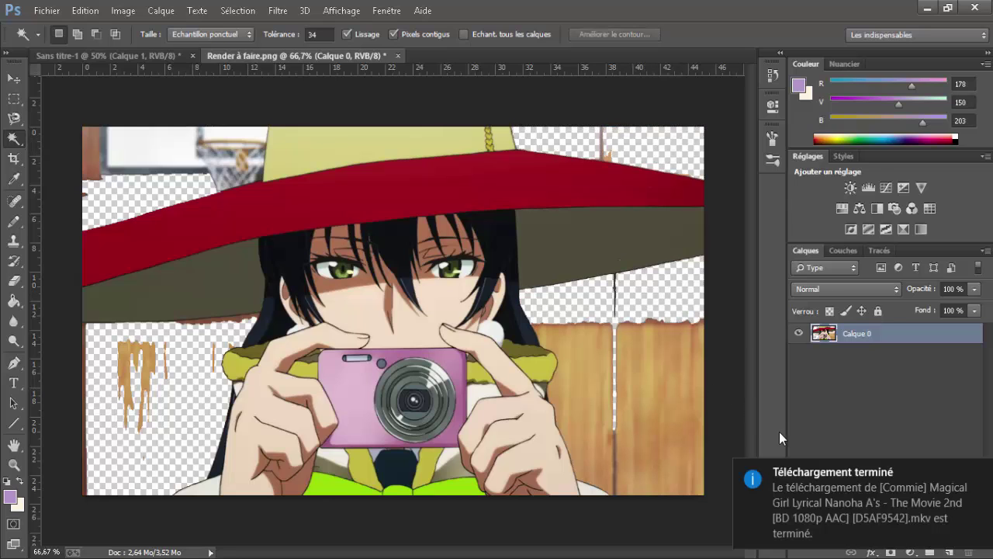
Dismiss the download notification, delete the two light wood fence panels right of the character using Magic Wand selections, and deselect.
{"action": "left_click", "coordinate": [980, 473]}
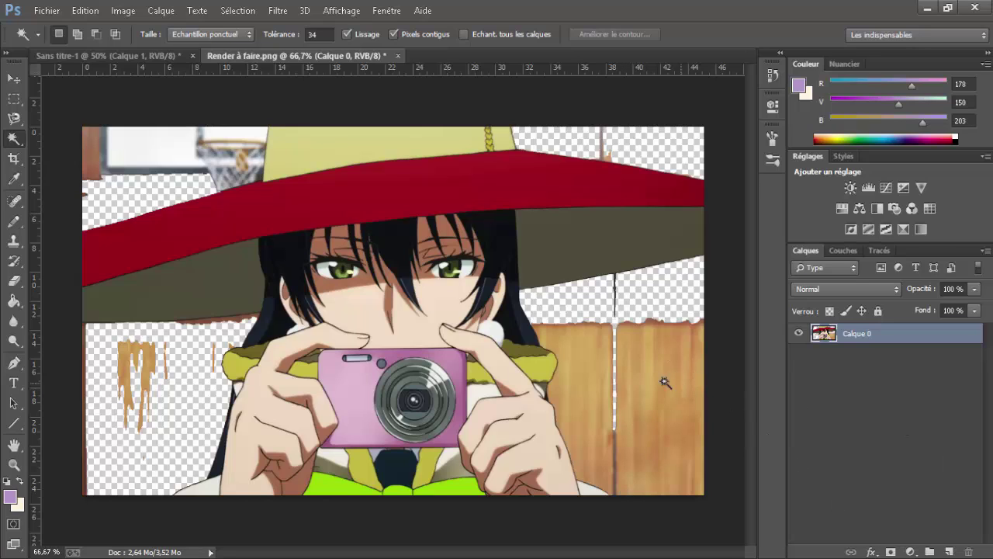
{"action": "left_click", "coordinate": [656, 412]}
{"action": "key", "text": "Delete"}
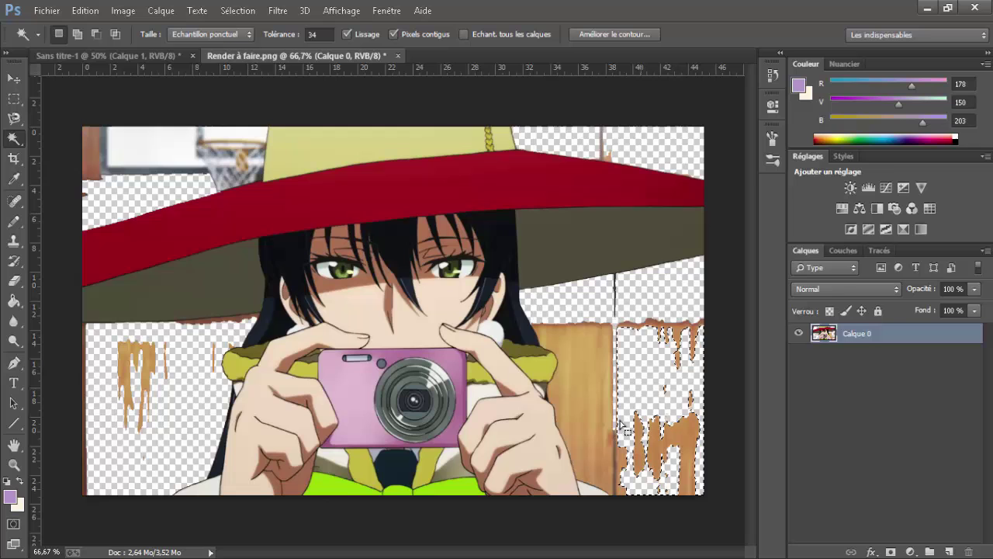
{"action": "left_click", "coordinate": [582, 395]}
{"action": "key", "text": "Delete"}
{"action": "key", "text": "ctrl+d"}
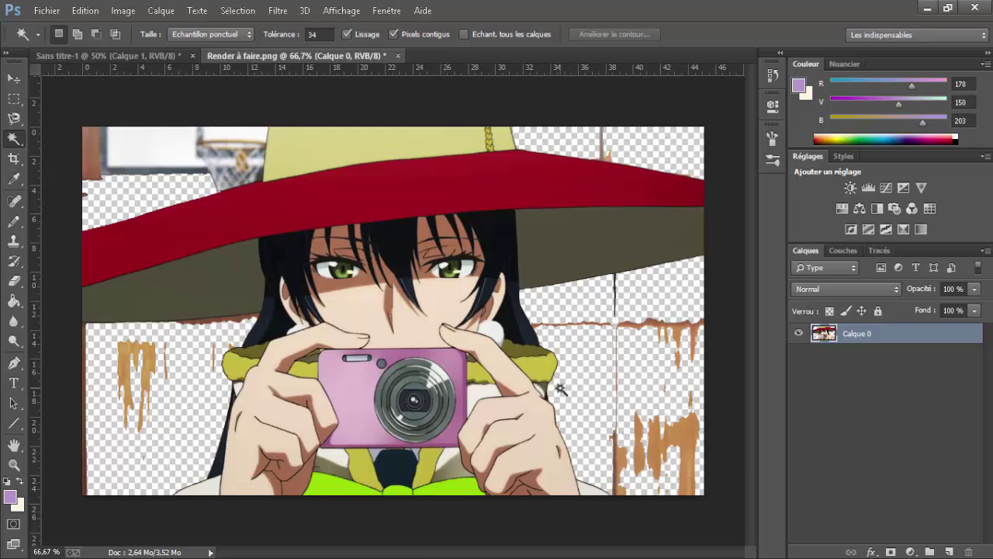
Examine up close the edges left by the deletion along the hair, collar, sleeve and hand right of the camera.
{"action": "key", "text": "ctrl+plus"}
{"action": "key", "text": "ctrl+plus"}
{"action": "scroll", "coordinate": [520, 425], "scroll_direction": "right", "scroll_amount": 3}
{"action": "key", "text": "ctrl+plus"}
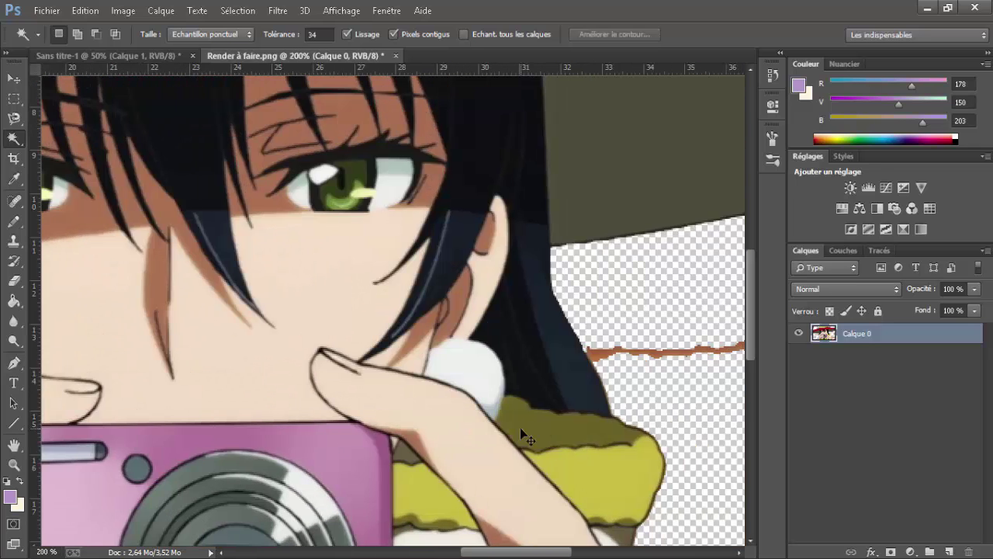
{"action": "scroll", "coordinate": [520, 427], "scroll_direction": "right", "scroll_amount": 4}
{"action": "scroll", "coordinate": [566, 429], "scroll_direction": "down", "scroll_amount": 5}
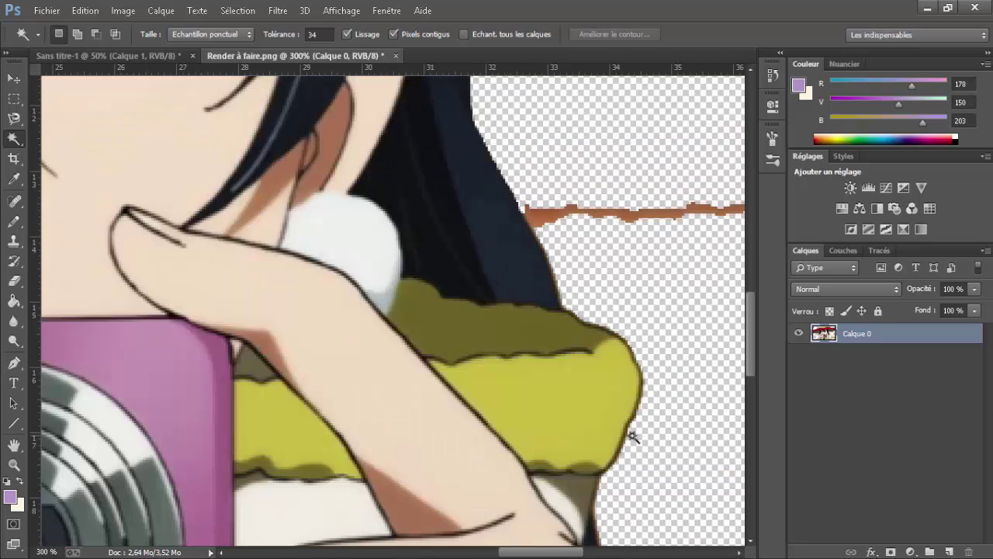
{"action": "scroll", "coordinate": [615, 412], "scroll_direction": "down", "scroll_amount": 5}
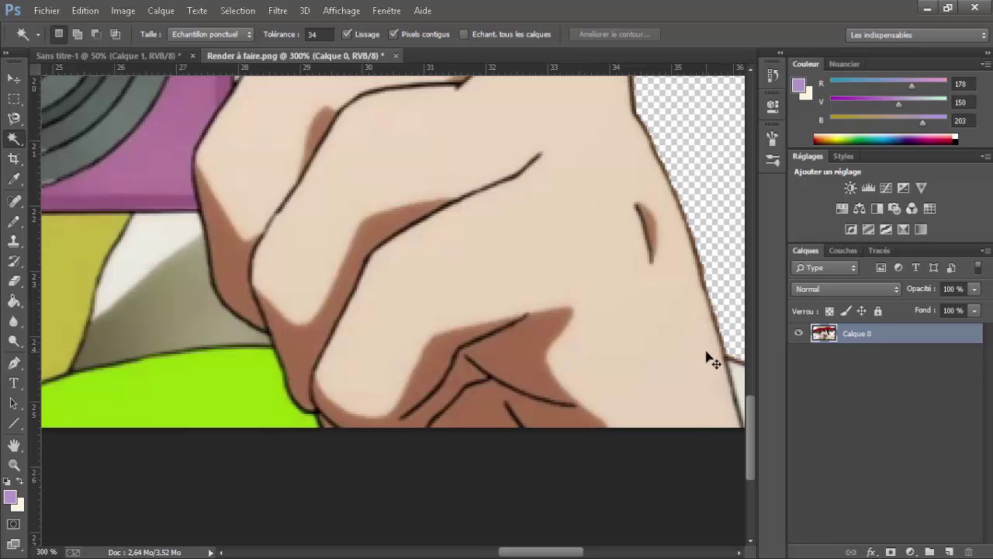
{"action": "scroll", "coordinate": [702, 355], "scroll_direction": "right", "scroll_amount": 2}
{"action": "scroll", "coordinate": [687, 363], "scroll_direction": "down", "scroll_amount": 5}
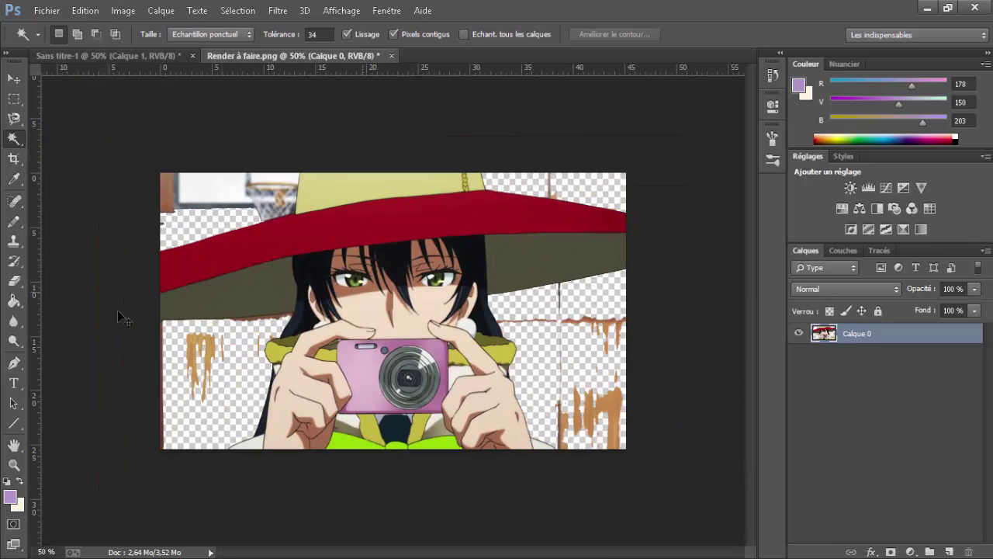
Erase the leftover wood drips and the dark strip along the image's left edge below the brim, using the Eraser at size 40.
{"action": "left_click", "coordinate": [14, 281]}
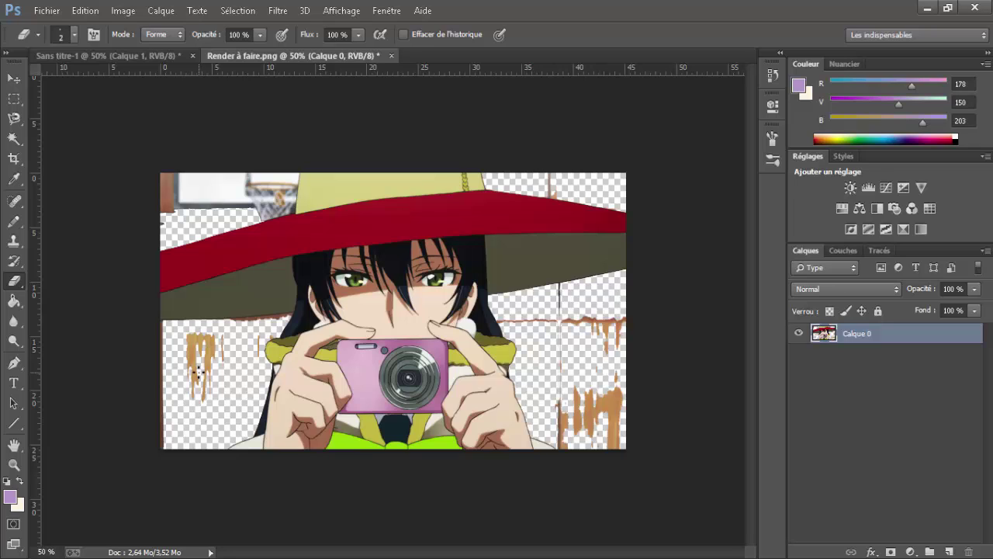
{"action": "key", "text": "bracketright"}
{"action": "key", "text": "bracketright"}
{"action": "key", "text": "bracketright"}
{"action": "key", "text": "bracketright"}
{"action": "key", "text": "bracketright"}
{"action": "key", "text": "bracketright"}
{"action": "key", "text": "bracketright"}
{"action": "key", "text": "bracketright"}
{"action": "key", "text": "bracketright"}
{"action": "key", "text": "bracketright"}
{"action": "key", "text": "bracketright"}
{"action": "mouse_move", "coordinate": [202, 373]}
{"action": "left_mouse_down"}
{"action": "mouse_move", "coordinate": [203, 422]}
{"action": "mouse_move", "coordinate": [201, 357]}
{"action": "mouse_move", "coordinate": [184, 371]}
{"action": "mouse_move", "coordinate": [235, 356]}
{"action": "mouse_move", "coordinate": [200, 345]}
{"action": "mouse_move", "coordinate": [219, 337]}
{"action": "mouse_move", "coordinate": [192, 338]}
{"action": "mouse_move", "coordinate": [197, 358]}
{"action": "mouse_move", "coordinate": [184, 358]}
{"action": "mouse_move", "coordinate": [161, 344]}
{"action": "mouse_move", "coordinate": [161, 330]}
{"action": "mouse_move", "coordinate": [147, 384]}
{"action": "mouse_move", "coordinate": [158, 377]}
{"action": "mouse_move", "coordinate": [168, 423]}
{"action": "left_mouse_up"}
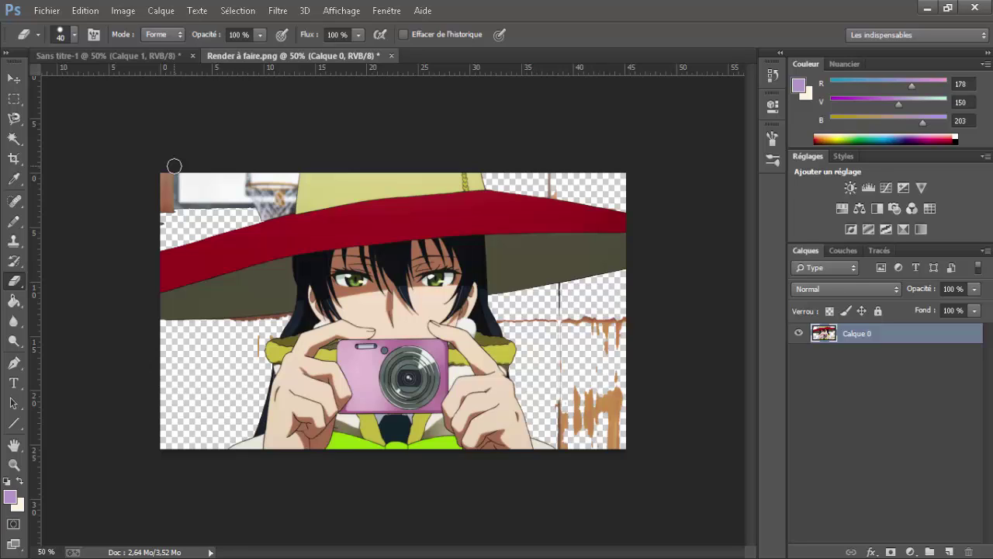
{"action": "left_click", "coordinate": [663, 556]}
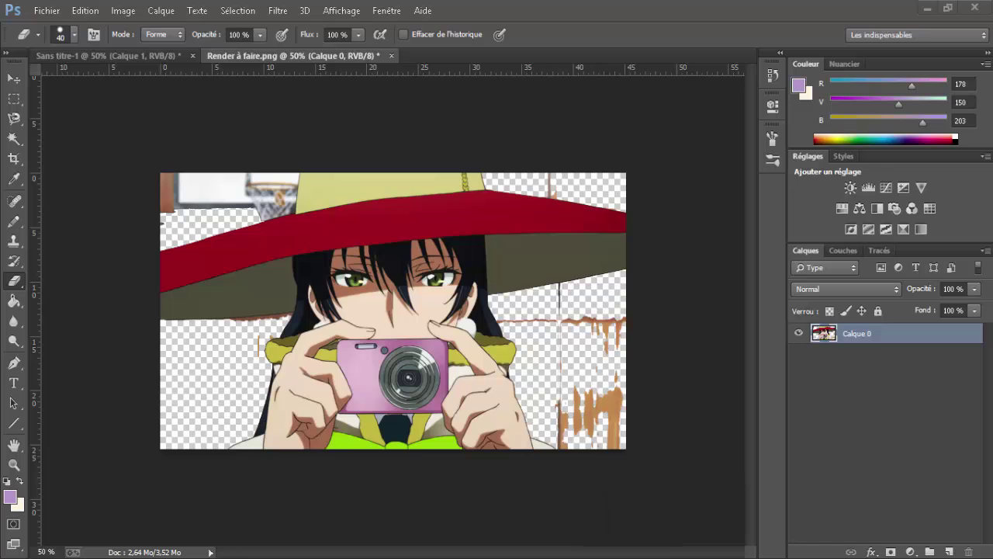